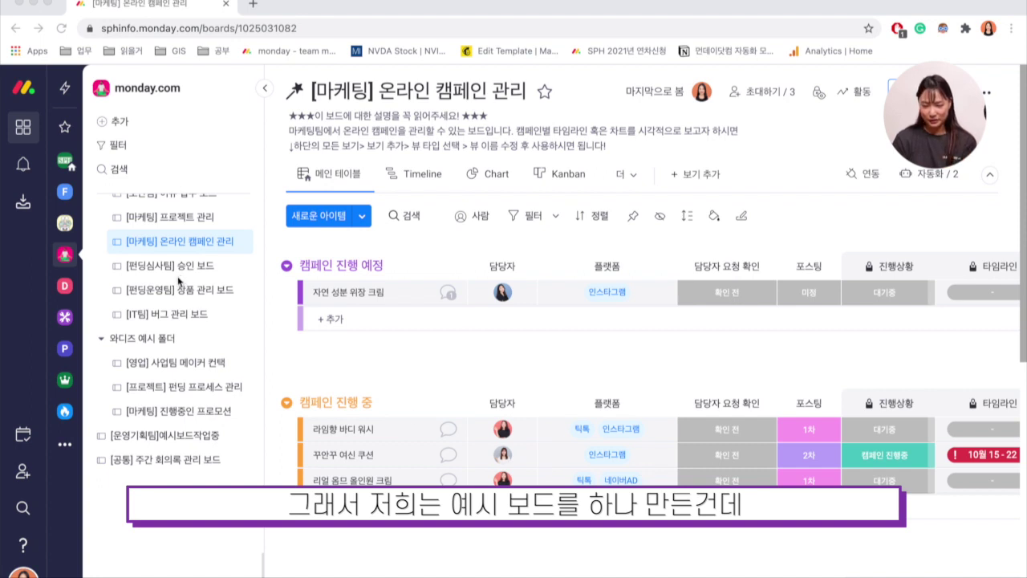
Step: Look over the online campaign board's three groups: 캠페인 진행 예정, 캠페인 진행 중 and 캠페인 완료
{"action": "scroll", "coordinate": [178, 279], "scroll_direction": "up", "scroll_amount": 1}
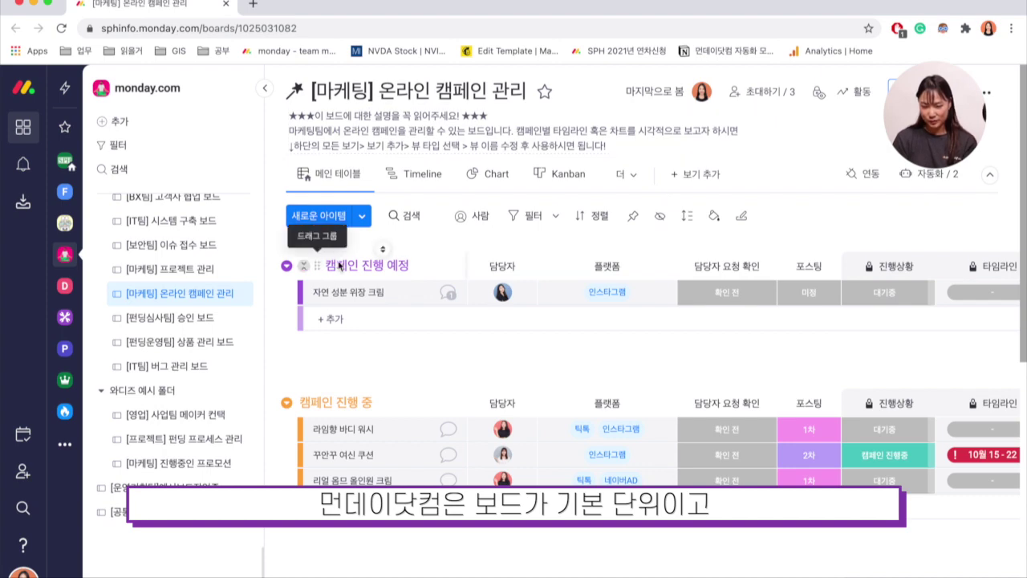
{"action": "scroll", "coordinate": [396, 275], "scroll_direction": "down", "scroll_amount": 3}
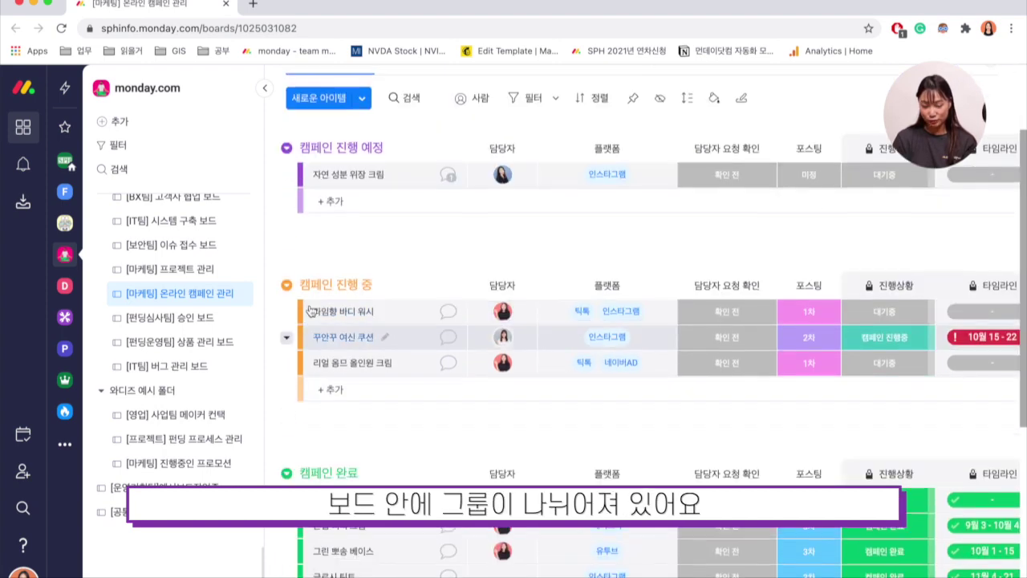
{"action": "scroll", "coordinate": [493, 329], "scroll_direction": "down", "scroll_amount": 3}
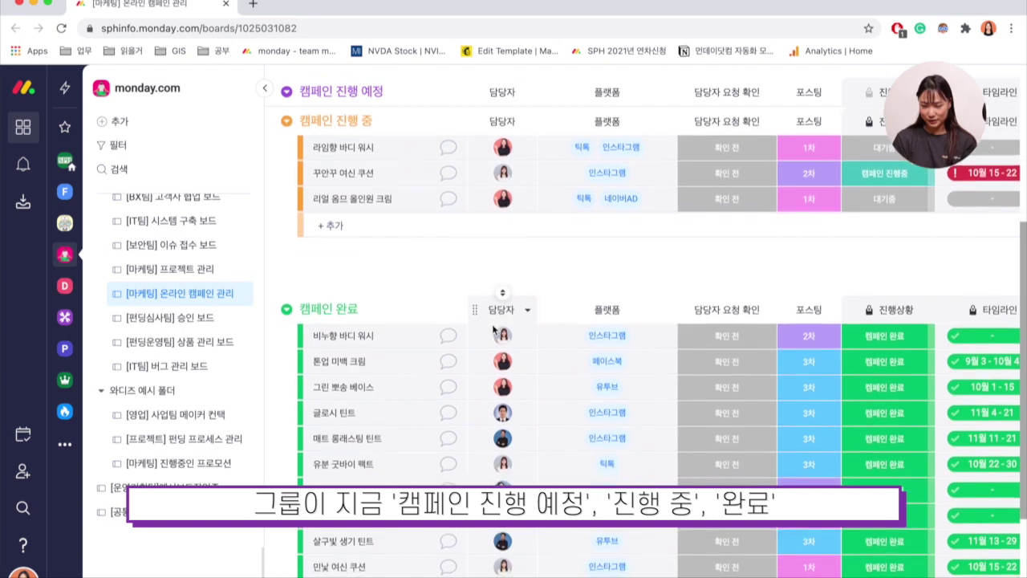
{"action": "scroll", "coordinate": [497, 329], "scroll_direction": "up", "scroll_amount": 5}
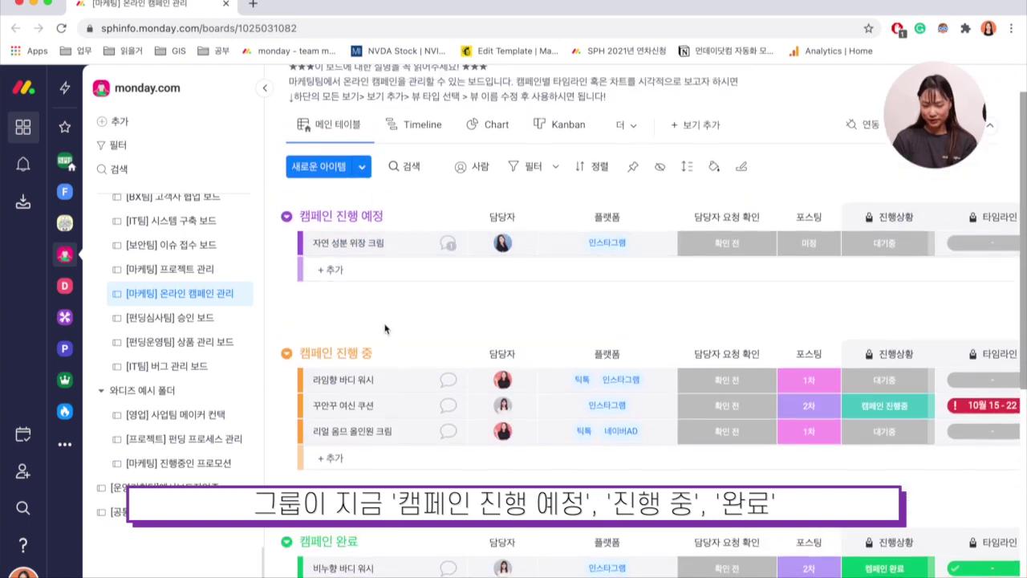
{"action": "scroll", "coordinate": [418, 244], "scroll_direction": "down", "scroll_amount": 2}
{"action": "scroll", "coordinate": [450, 304], "scroll_direction": "down", "scroll_amount": 5}
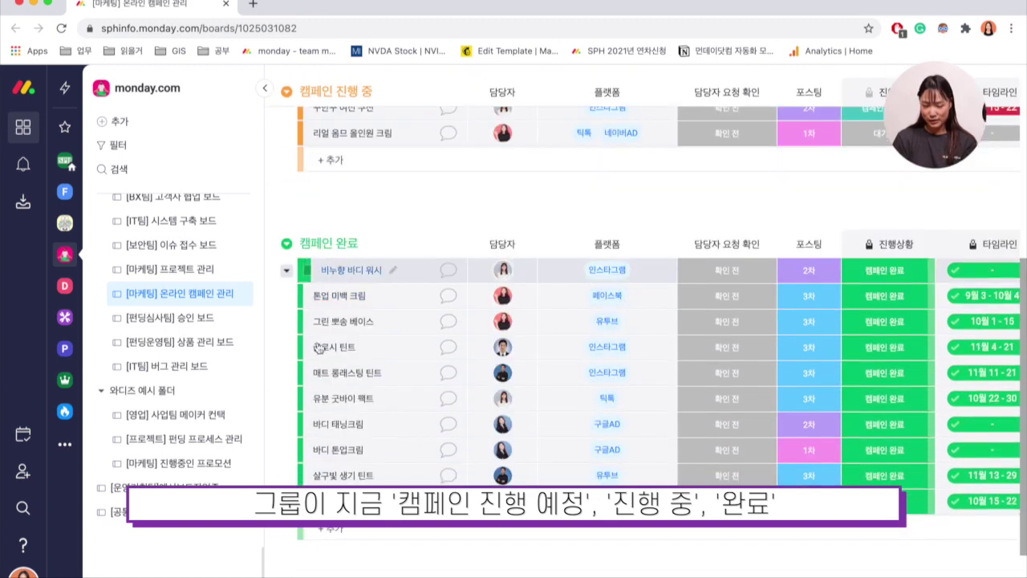
{"action": "scroll", "coordinate": [401, 377], "scroll_direction": "up", "scroll_amount": 8}
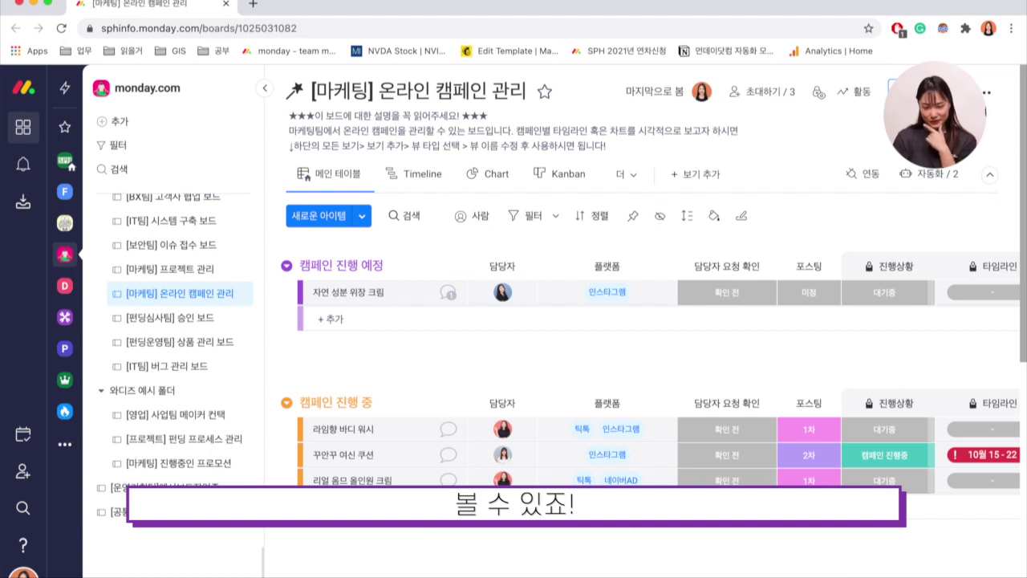
Step: Open the full view center from the add-view options and browse the available view types, such as Gantt, timeline, chart, calendar and Kanban
{"action": "left_click", "coordinate": [724, 185]}
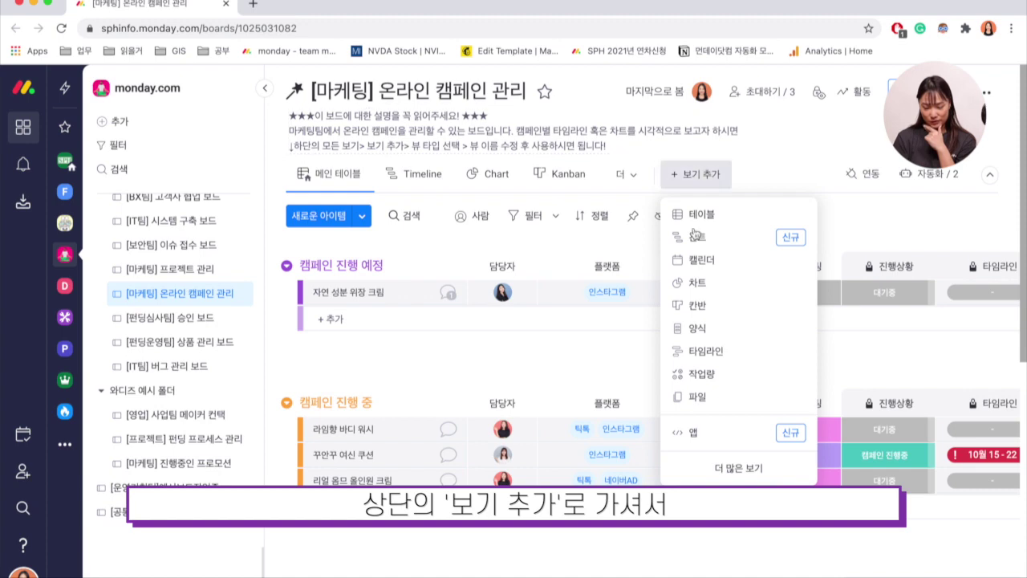
{"action": "left_click", "coordinate": [753, 472]}
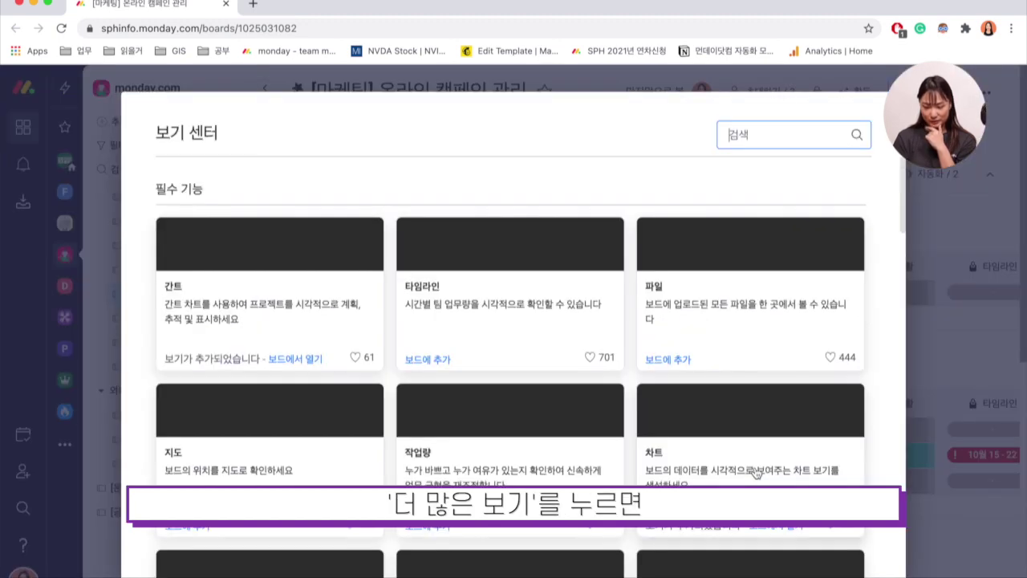
{"action": "scroll", "coordinate": [754, 473], "scroll_direction": "down", "scroll_amount": 2}
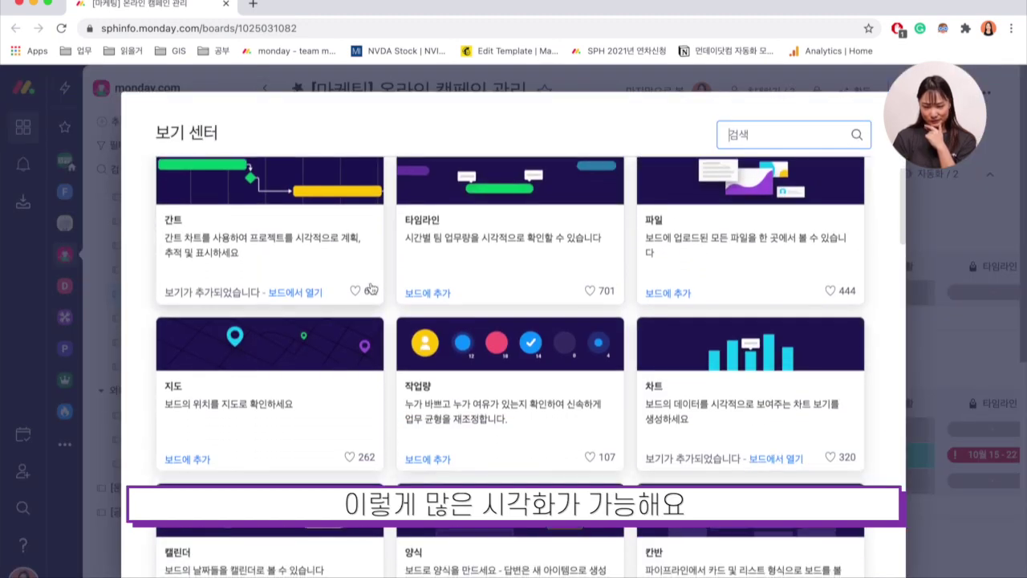
{"action": "scroll", "coordinate": [484, 395], "scroll_direction": "down", "scroll_amount": 1}
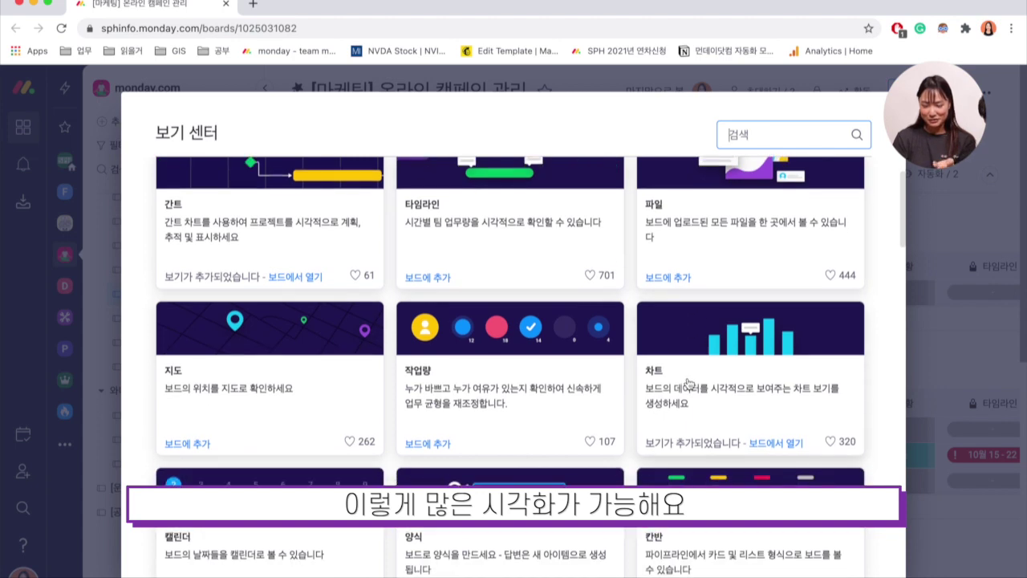
{"action": "scroll", "coordinate": [485, 395], "scroll_direction": "down", "scroll_amount": 3}
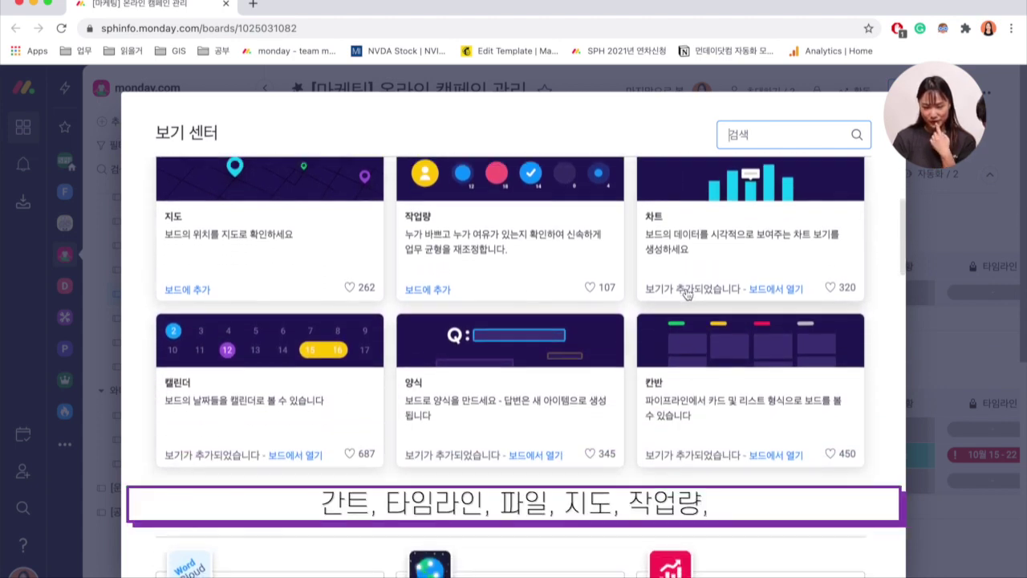
{"action": "scroll", "coordinate": [686, 299], "scroll_direction": "up", "scroll_amount": 3}
{"action": "scroll", "coordinate": [686, 298], "scroll_direction": "up", "scroll_amount": 2}
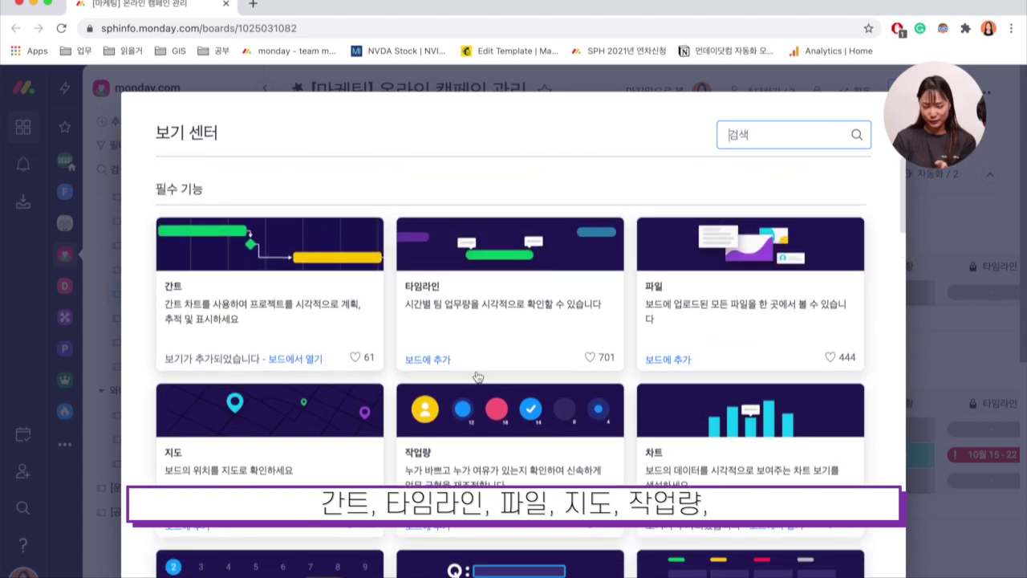
{"action": "scroll", "coordinate": [473, 377], "scroll_direction": "down", "scroll_amount": 5}
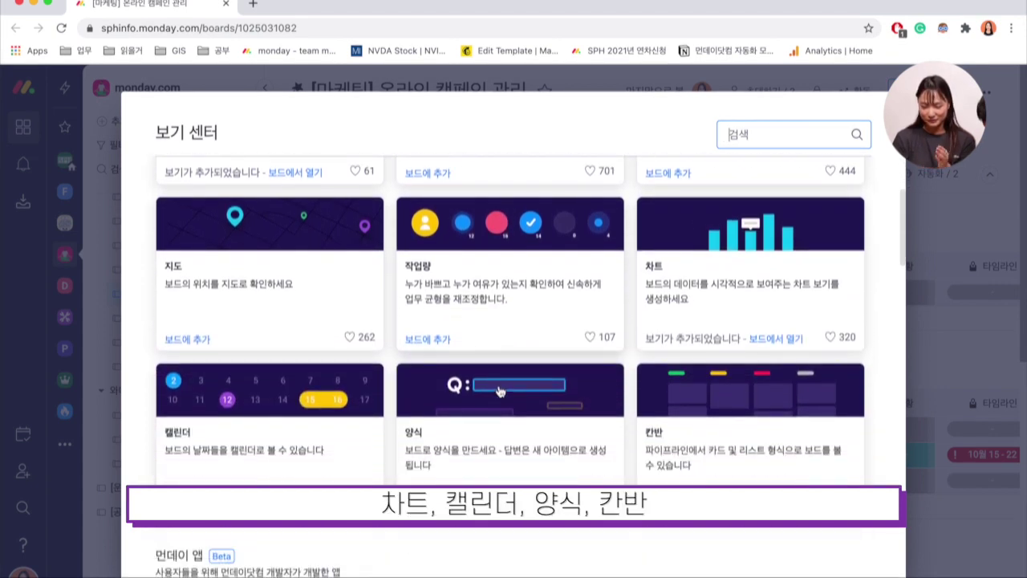
{"action": "scroll", "coordinate": [499, 391], "scroll_direction": "down", "scroll_amount": 1}
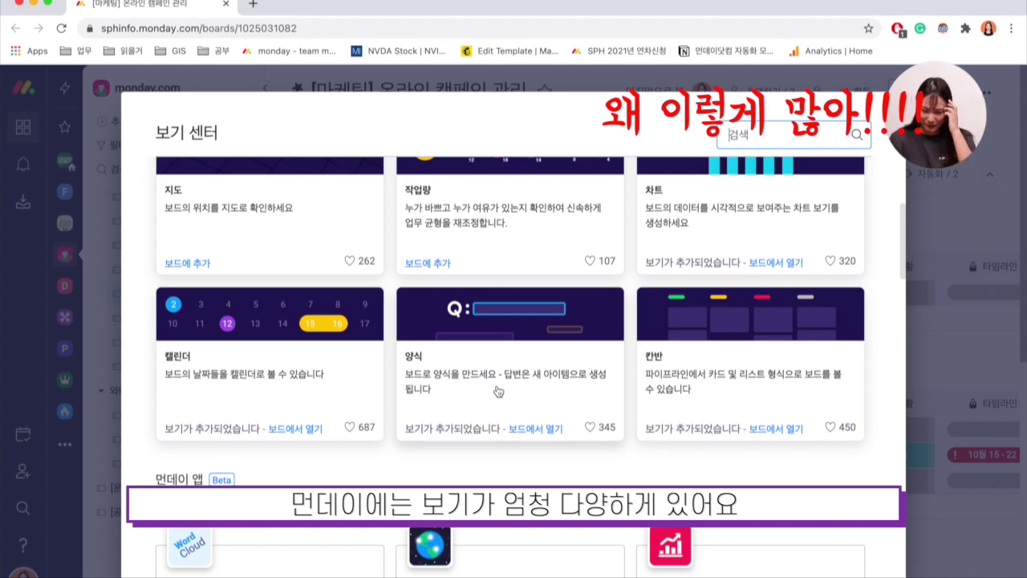
{"action": "scroll", "coordinate": [690, 265], "scroll_direction": "up", "scroll_amount": 6}
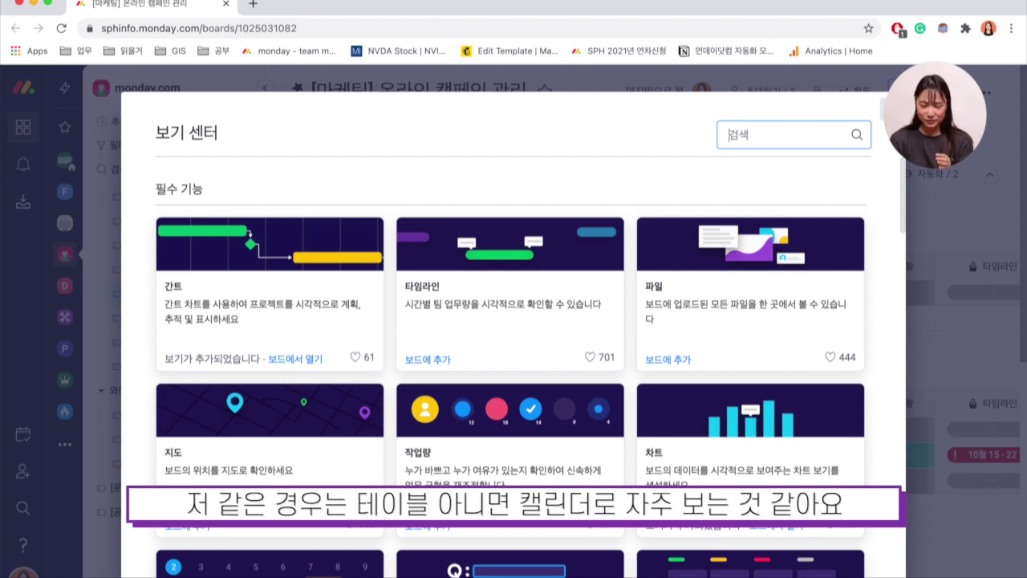
{"action": "scroll", "coordinate": [819, 295], "scroll_direction": "down", "scroll_amount": 1}
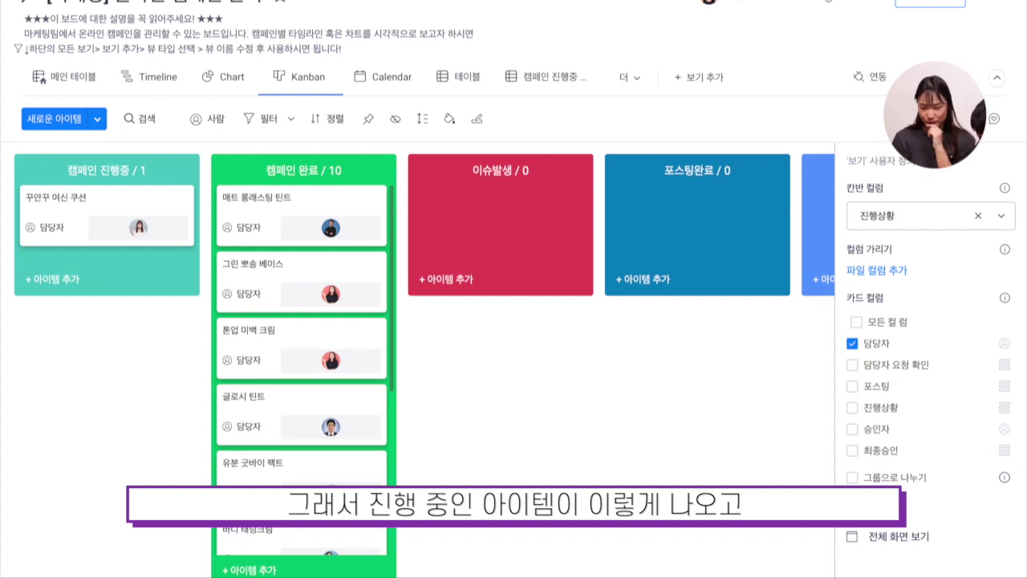
Step: Examine the Kanban view and check which columns can be chosen as its Kanban column
{"action": "scroll", "coordinate": [973, 468], "scroll_direction": "down", "scroll_amount": 1}
{"action": "scroll", "coordinate": [907, 530], "scroll_direction": "up", "scroll_amount": 1}
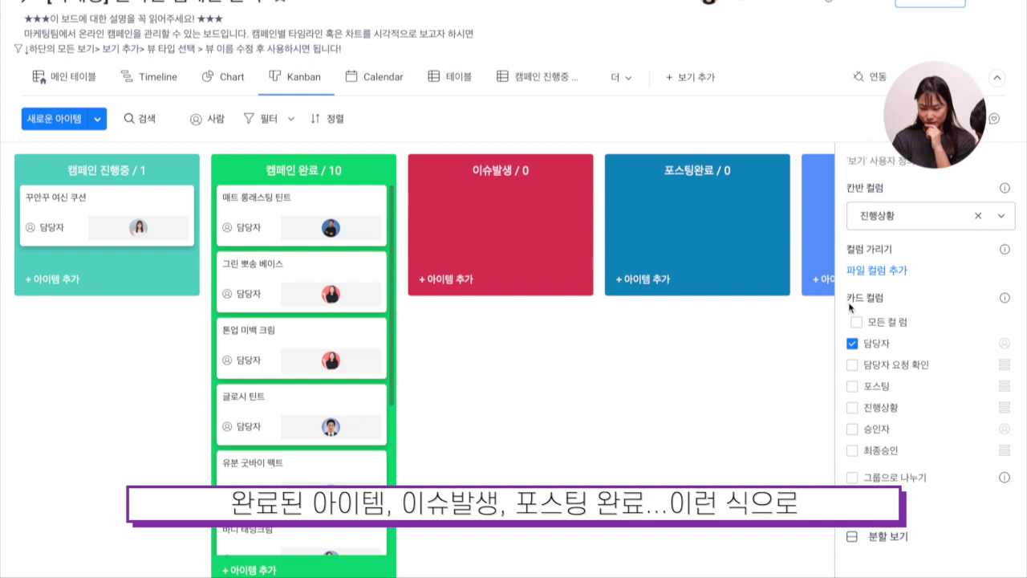
{"action": "left_click", "coordinate": [896, 229]}
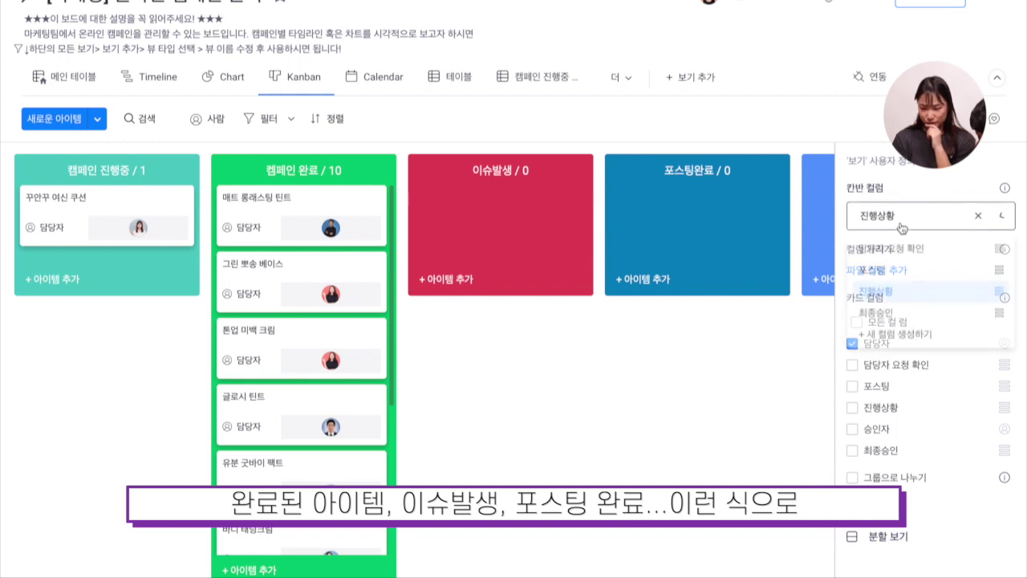
{"action": "left_click", "coordinate": [819, 374]}
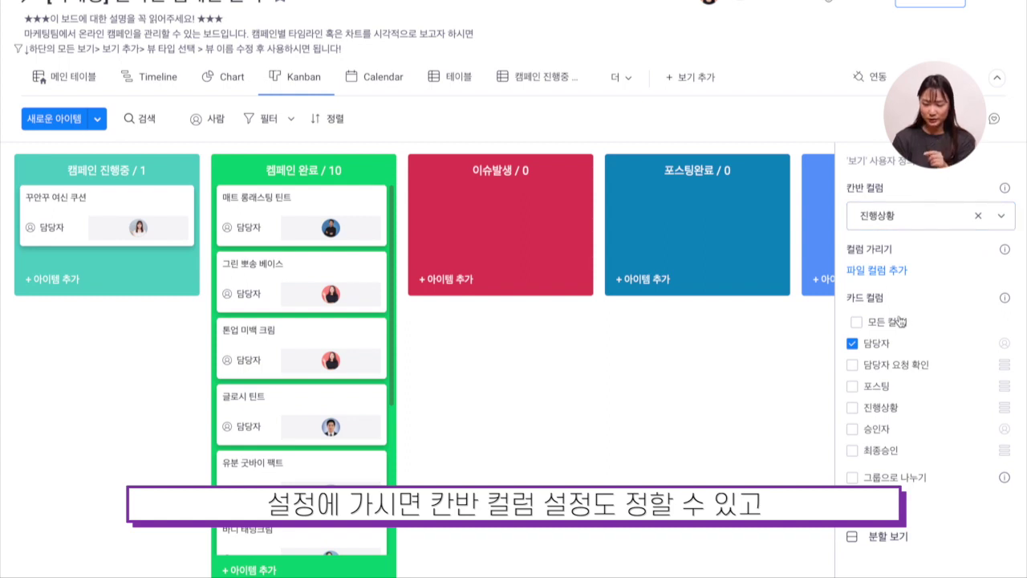
Step: Try showing 승인자 without 담당자 on the Kanban cards, and finish by displaying all card columns
{"action": "scroll", "coordinate": [900, 321], "scroll_direction": "down", "scroll_amount": 1}
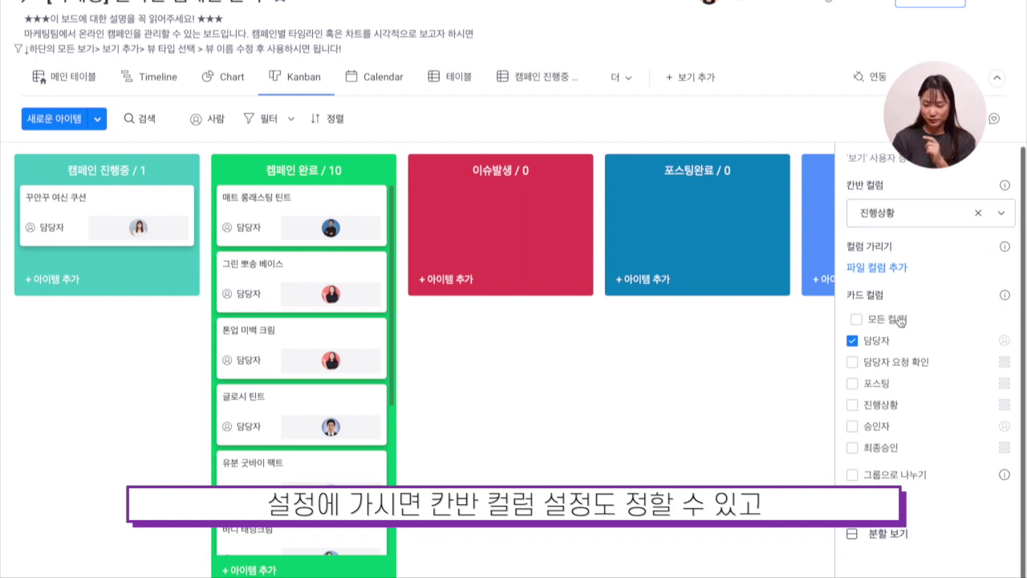
{"action": "left_click", "coordinate": [879, 428]}
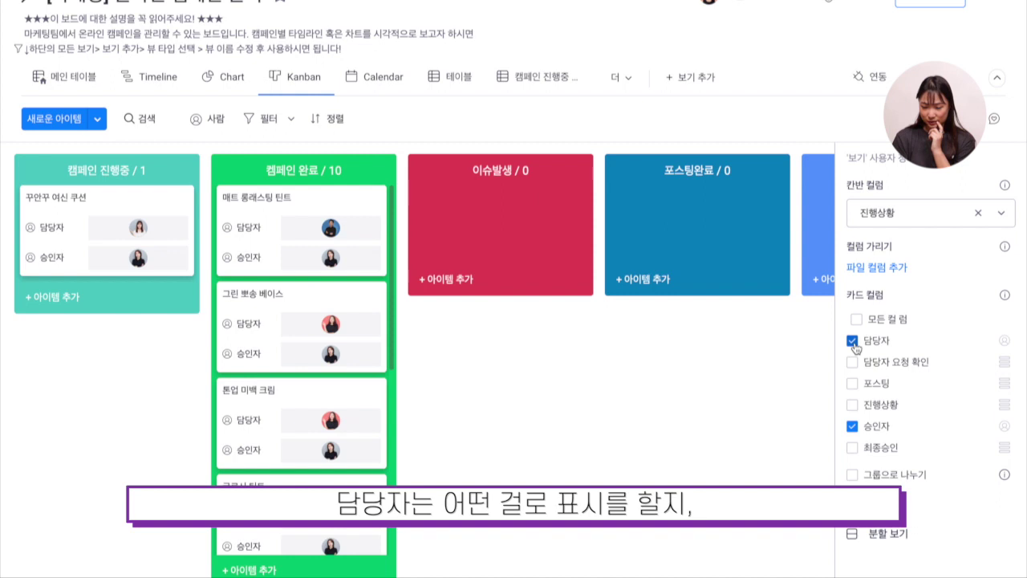
{"action": "left_click", "coordinate": [853, 341]}
{"action": "left_click", "coordinate": [857, 320]}
{"action": "left_click", "coordinate": [857, 320]}
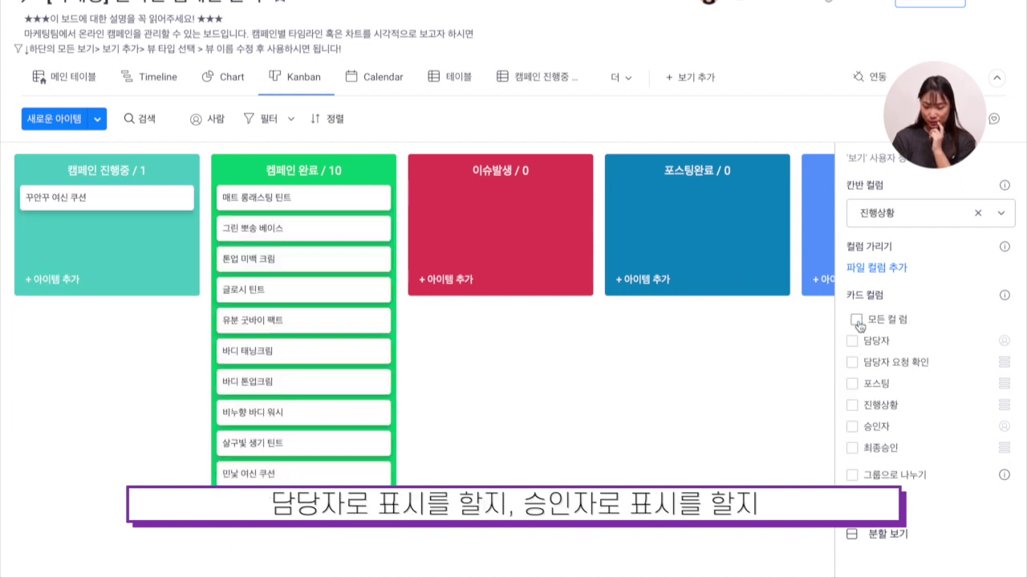
{"action": "left_click", "coordinate": [857, 320]}
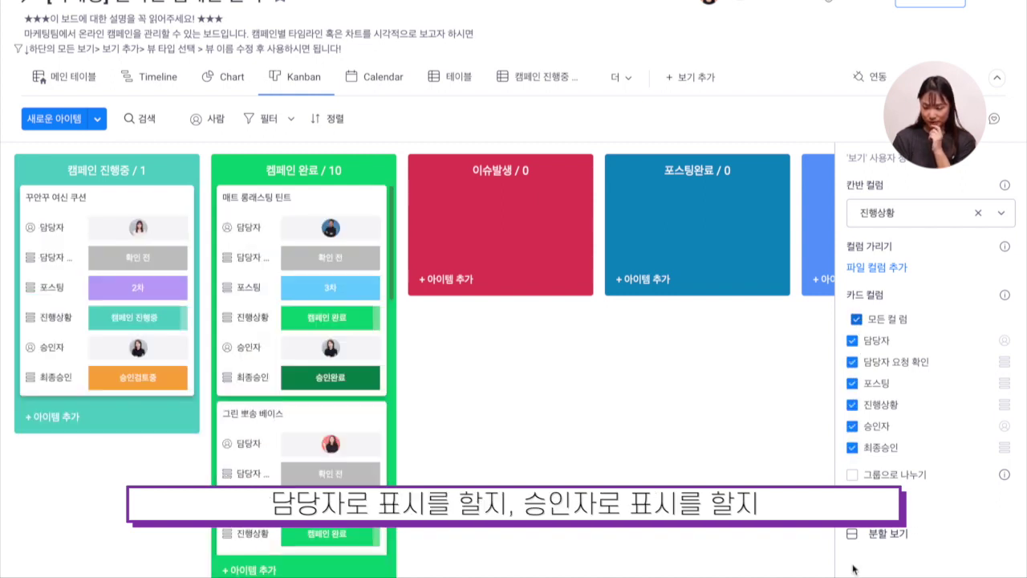
Step: Turn on split view for the Kanban so the table appears beneath it, and look through the table
{"action": "left_click", "coordinate": [874, 536]}
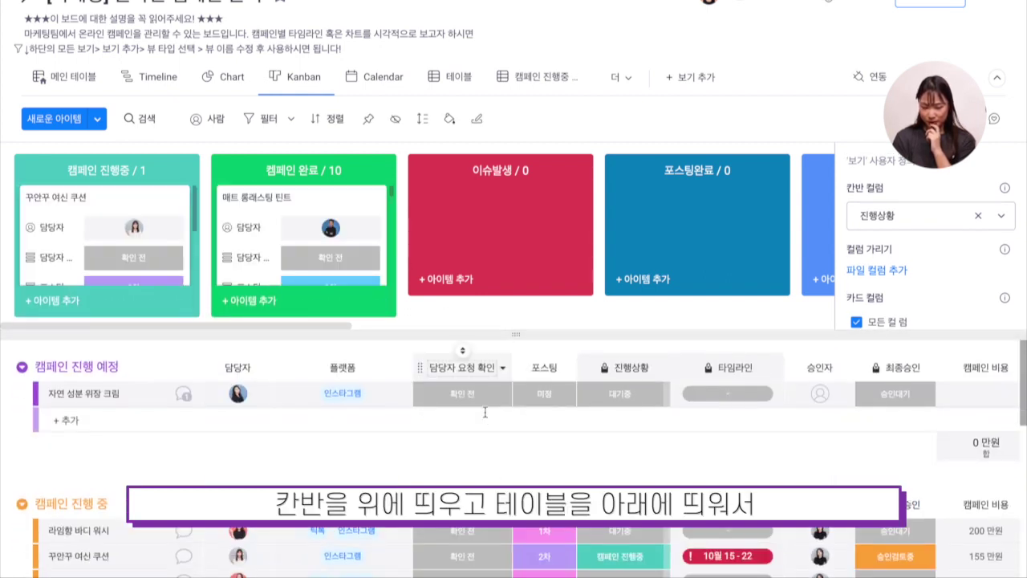
{"action": "scroll", "coordinate": [485, 411], "scroll_direction": "down", "scroll_amount": 4}
{"action": "scroll", "coordinate": [488, 443], "scroll_direction": "up", "scroll_amount": 2}
{"action": "scroll", "coordinate": [487, 442], "scroll_direction": "up", "scroll_amount": 2}
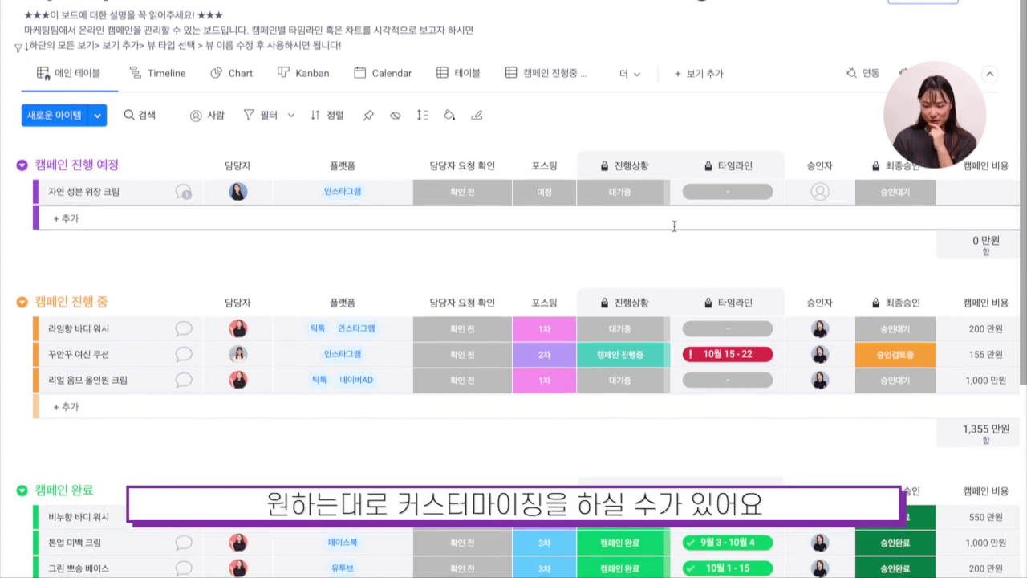
Step: In the main table, check the 플랫폼 labels and the selectable assignees of the 자연 성분 위장 크림 item without changing them
{"action": "scroll", "coordinate": [674, 226], "scroll_direction": "down", "scroll_amount": 1}
{"action": "scroll", "coordinate": [674, 232], "scroll_direction": "down", "scroll_amount": 2}
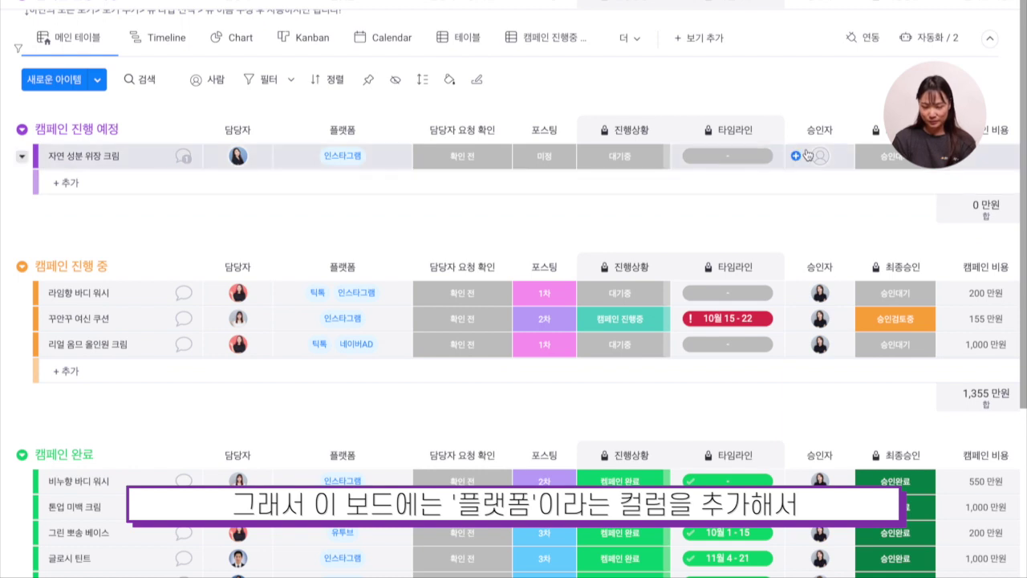
{"action": "scroll", "coordinate": [803, 157], "scroll_direction": "right", "scroll_amount": 2}
{"action": "scroll", "coordinate": [803, 157], "scroll_direction": "left", "scroll_amount": 2}
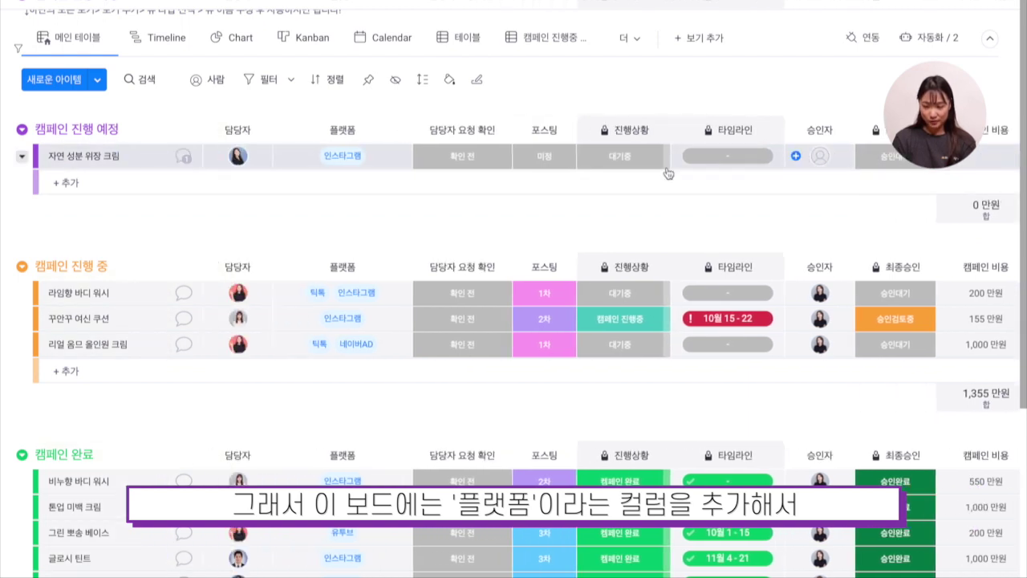
{"action": "left_click", "coordinate": [329, 166]}
{"action": "scroll", "coordinate": [337, 247], "scroll_direction": "down", "scroll_amount": 3}
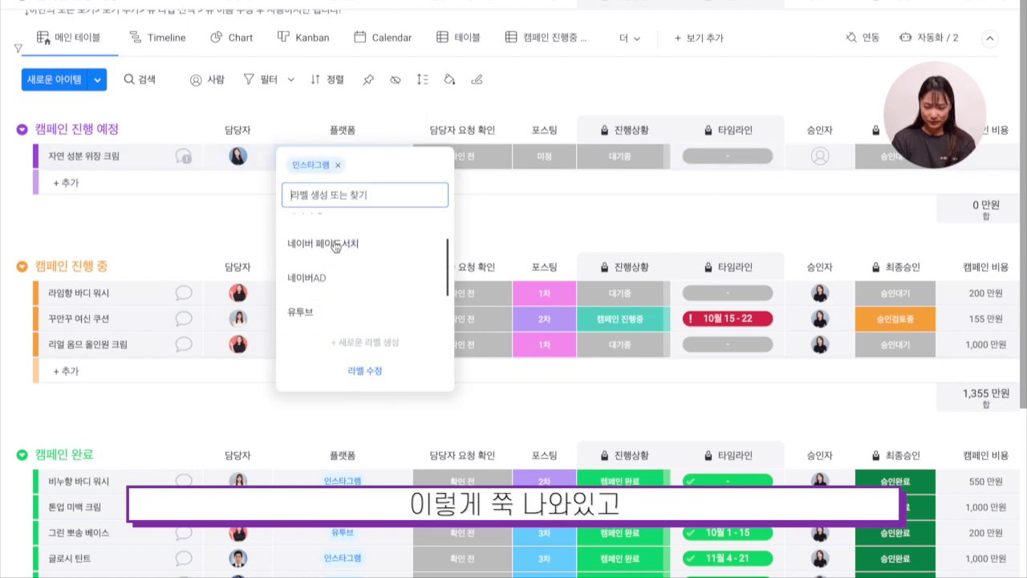
{"action": "scroll", "coordinate": [340, 247], "scroll_direction": "down", "scroll_amount": 1}
{"action": "scroll", "coordinate": [339, 248], "scroll_direction": "up", "scroll_amount": 1}
{"action": "left_click", "coordinate": [258, 156]}
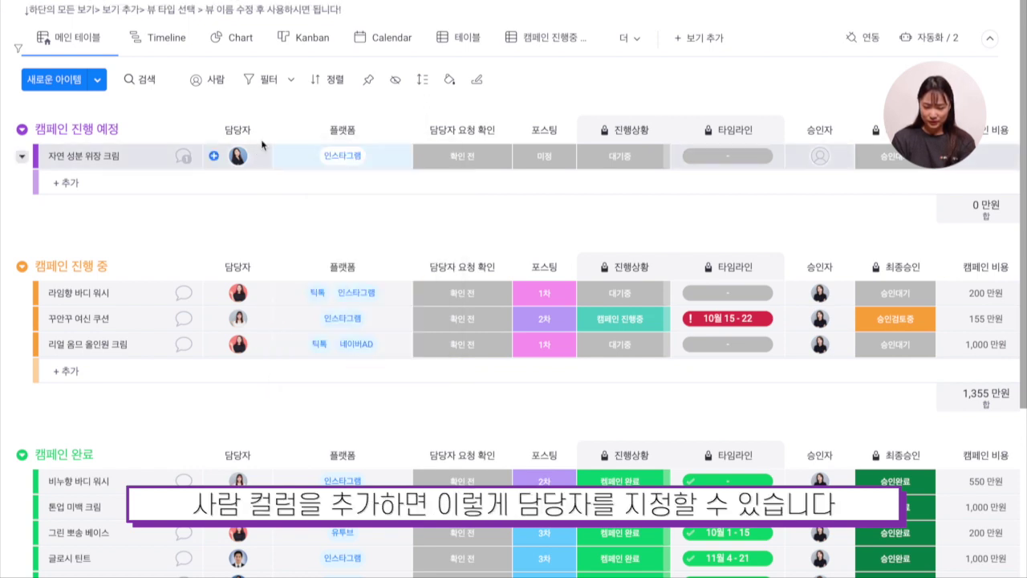
{"action": "left_click", "coordinate": [215, 158]}
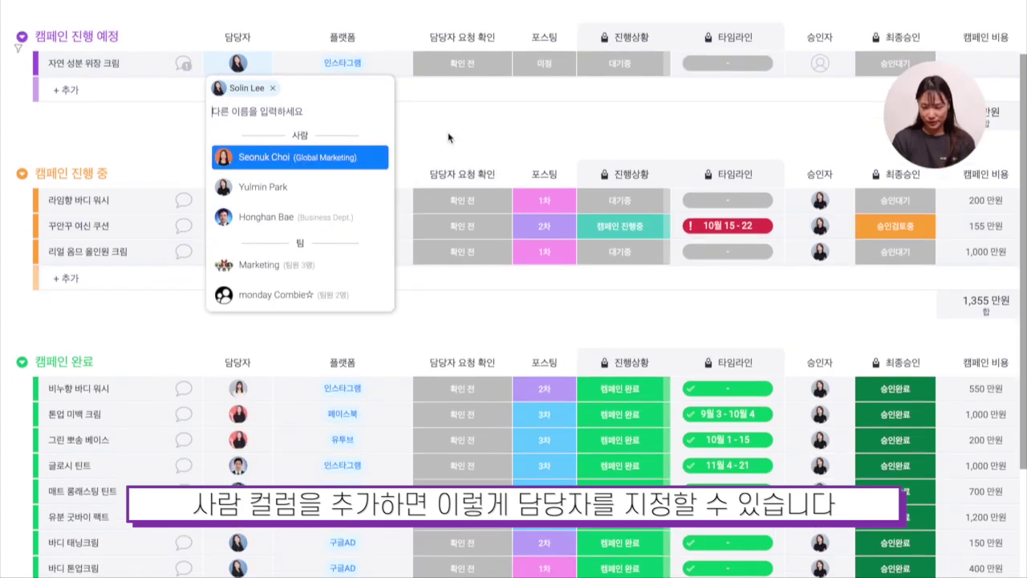
{"action": "left_click", "coordinate": [447, 138]}
Step: Check the 진행상황 column's options and the status labels offered for the 자연 성분 위장 크림 item, leaving its status as is
{"action": "scroll", "coordinate": [447, 161], "scroll_direction": "up", "scroll_amount": 1}
{"action": "scroll", "coordinate": [554, 169], "scroll_direction": "right", "scroll_amount": 2}
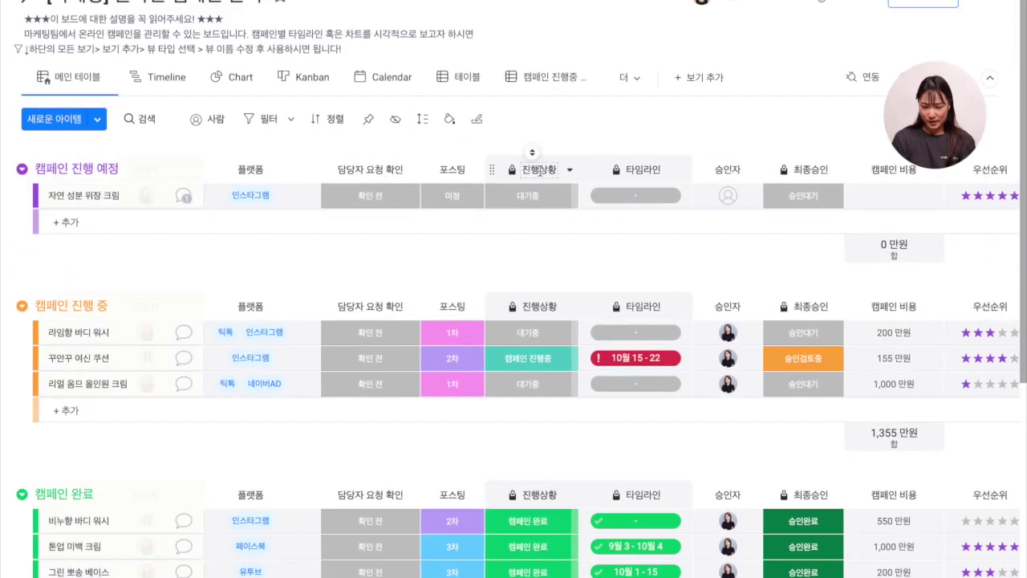
{"action": "left_click", "coordinate": [570, 173]}
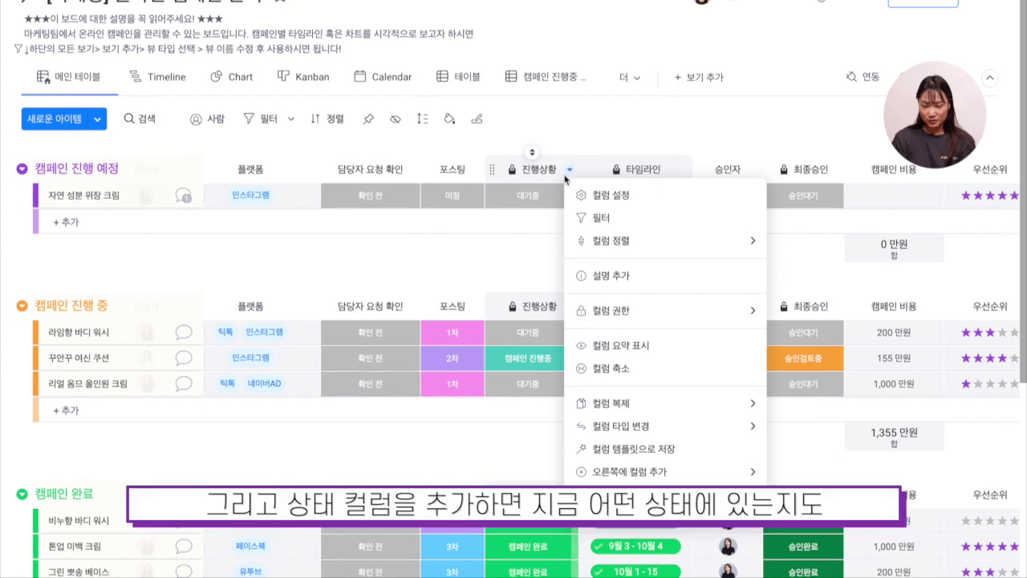
{"action": "left_click", "coordinate": [530, 196]}
{"action": "left_click", "coordinate": [530, 196]}
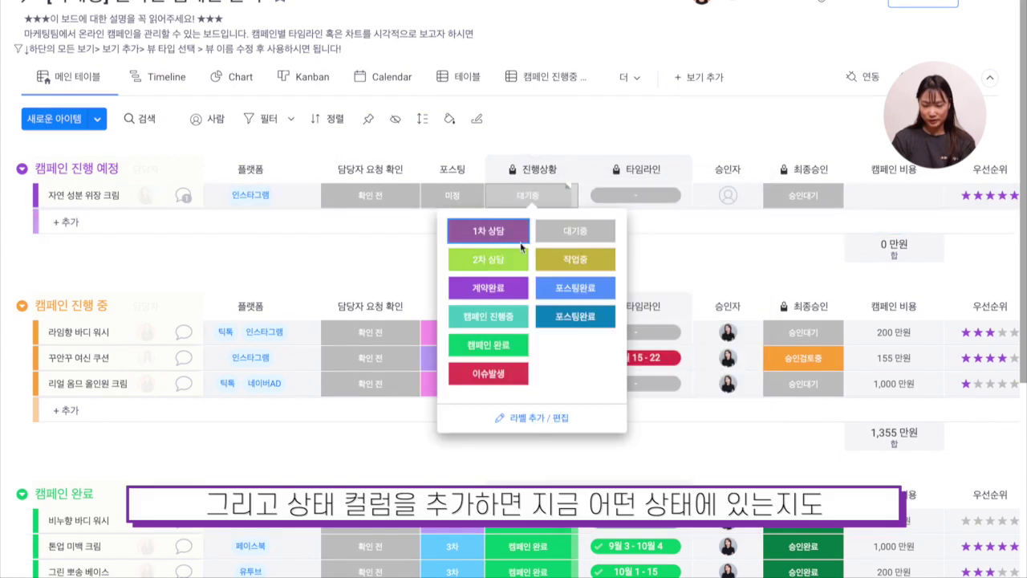
{"action": "left_click", "coordinate": [658, 239]}
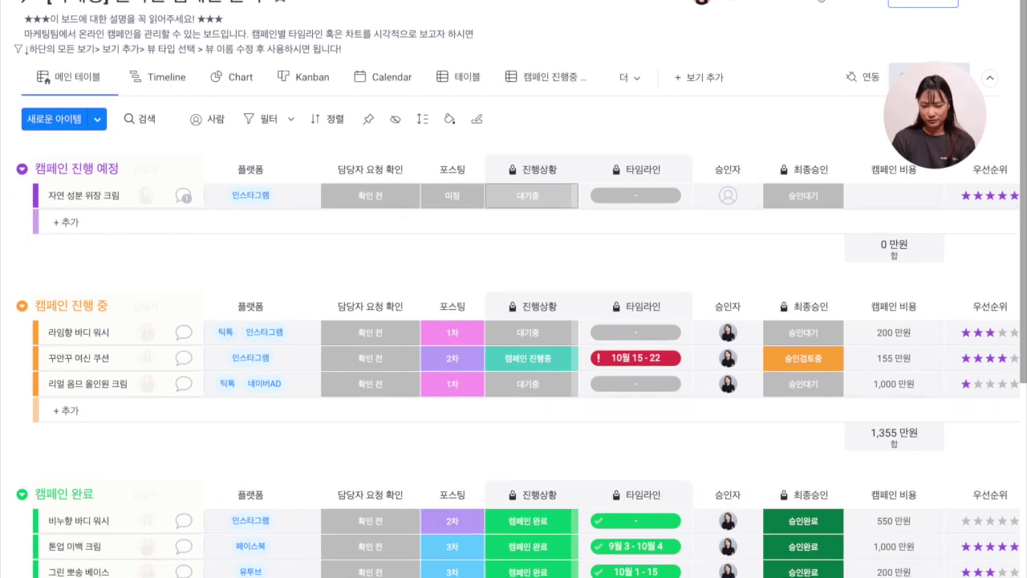
{"action": "scroll", "coordinate": [604, 477], "scroll_direction": "down", "scroll_amount": 5}
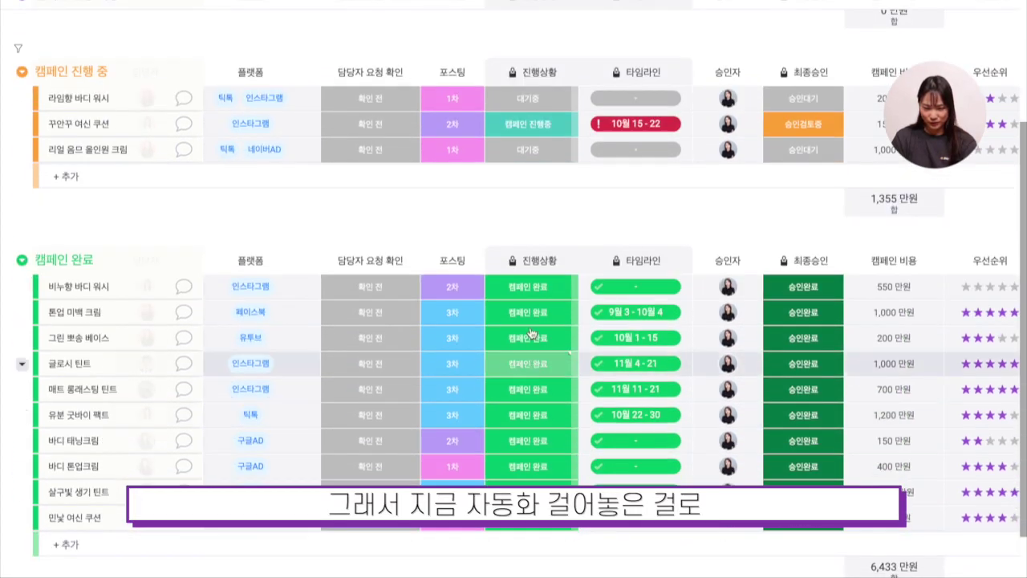
Step: Set the 진행상황 of the 라임향 바디 워시 item to 캠페인 완료 and check where it sits in the 캠페인 완료 group
{"action": "scroll", "coordinate": [529, 333], "scroll_direction": "up", "scroll_amount": 4}
{"action": "left_click", "coordinate": [528, 270]}
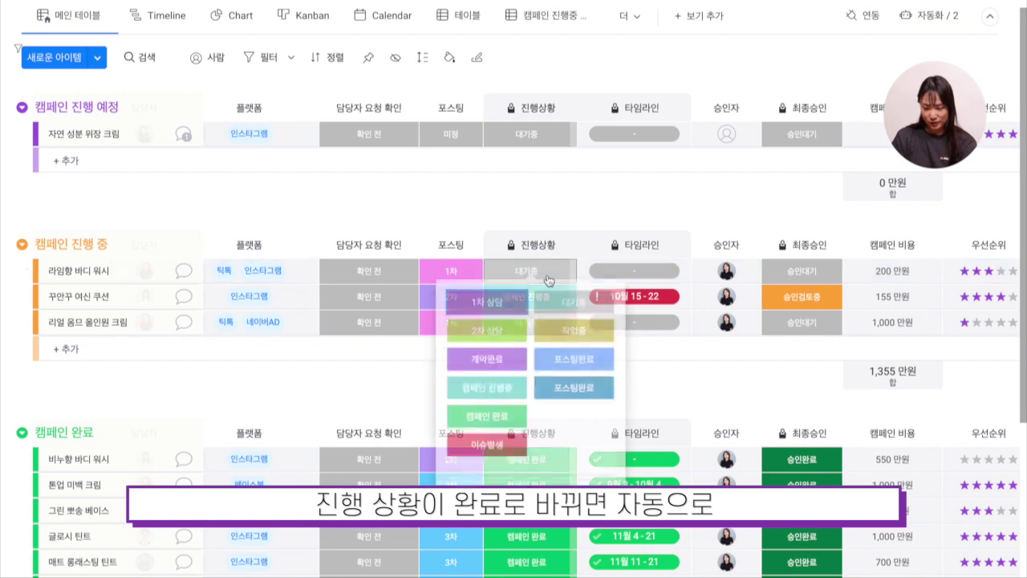
{"action": "left_click", "coordinate": [505, 424]}
{"action": "scroll", "coordinate": [492, 392], "scroll_direction": "down", "scroll_amount": 5}
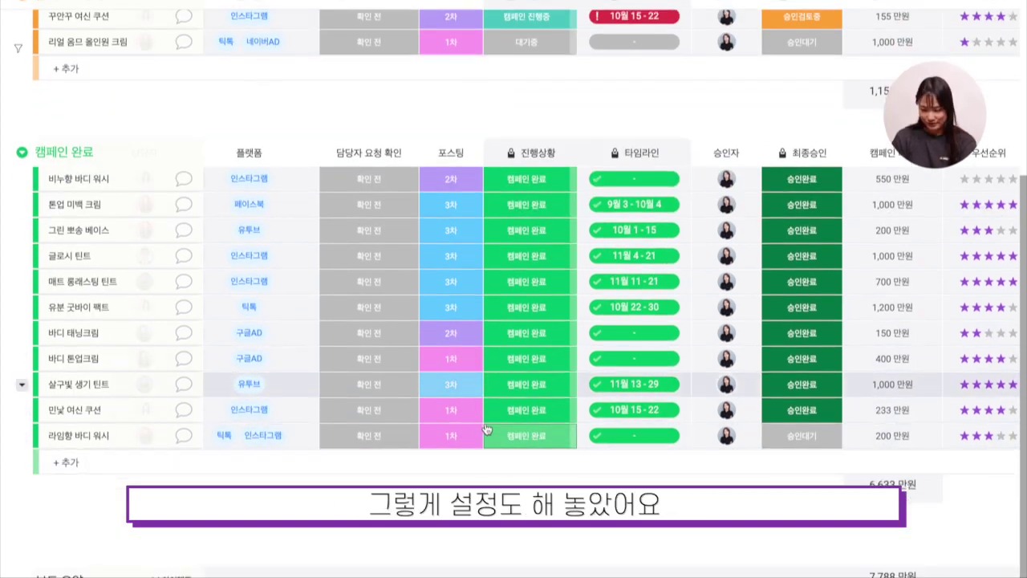
{"action": "scroll", "coordinate": [491, 429], "scroll_direction": "up", "scroll_amount": 5}
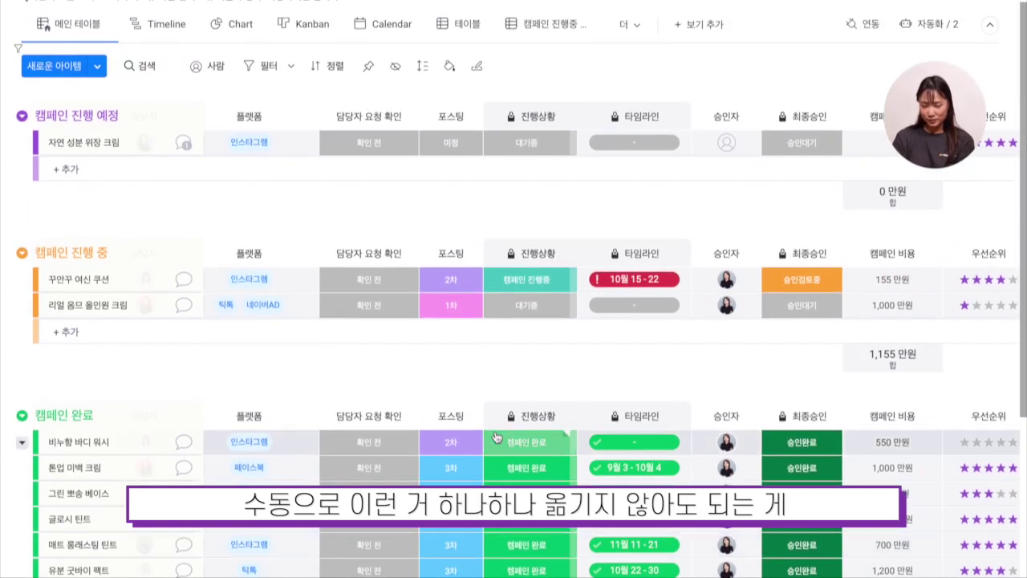
Step: Open the Chart view, set its X axis to 진행상황, and look over the remaining chart settings
{"action": "scroll", "coordinate": [778, 325], "scroll_direction": "up", "scroll_amount": 1}
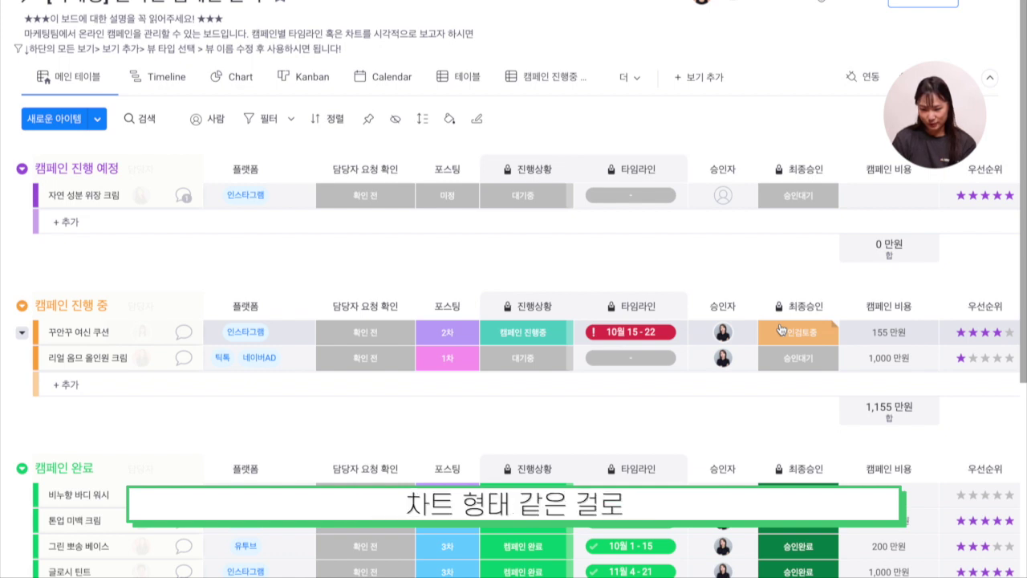
{"action": "scroll", "coordinate": [781, 329], "scroll_direction": "left", "scroll_amount": 2}
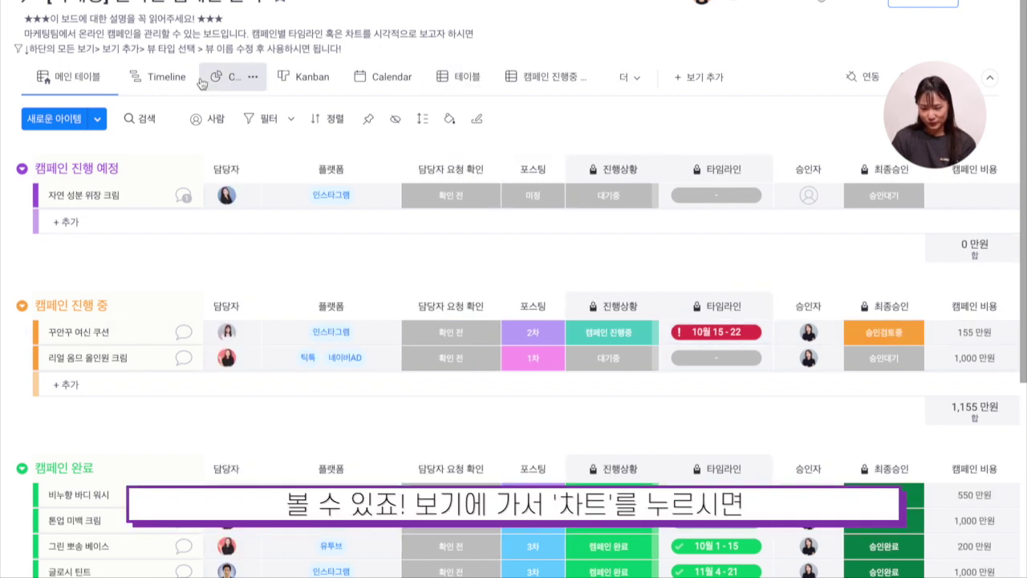
{"action": "left_click", "coordinate": [228, 83]}
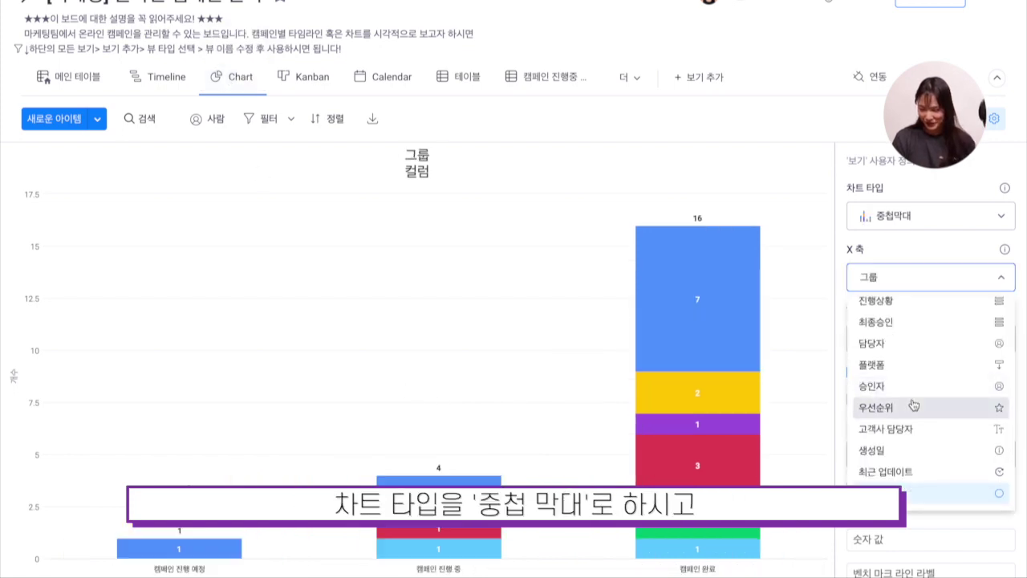
{"action": "scroll", "coordinate": [906, 369], "scroll_direction": "up", "scroll_amount": 2}
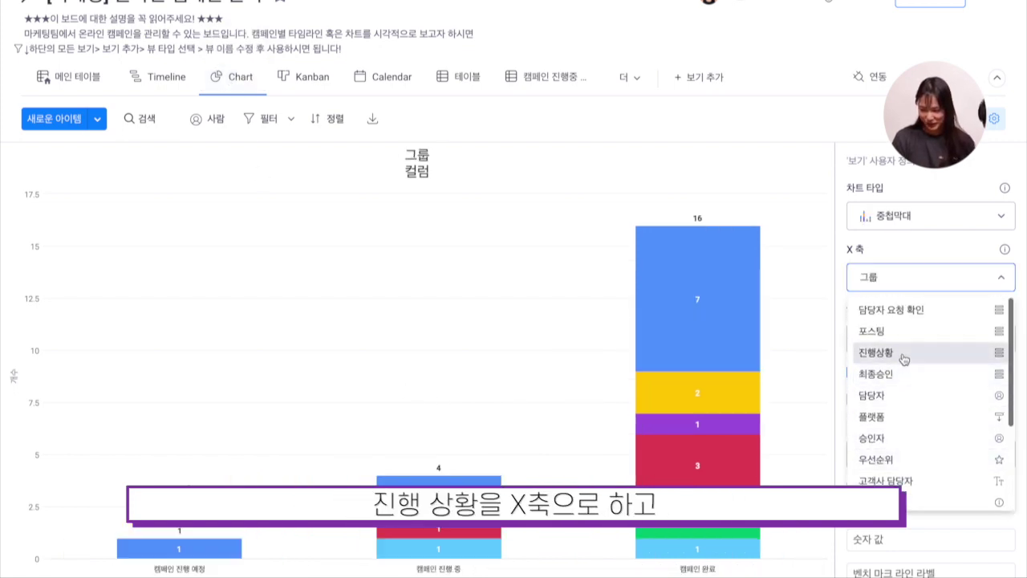
{"action": "left_click", "coordinate": [905, 358]}
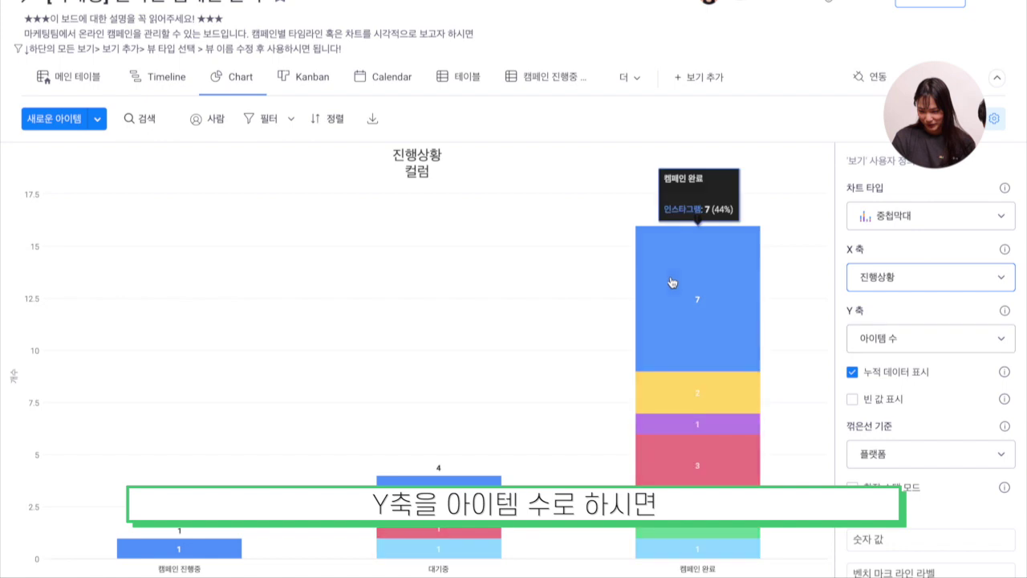
{"action": "scroll", "coordinate": [852, 377], "scroll_direction": "down", "scroll_amount": 2}
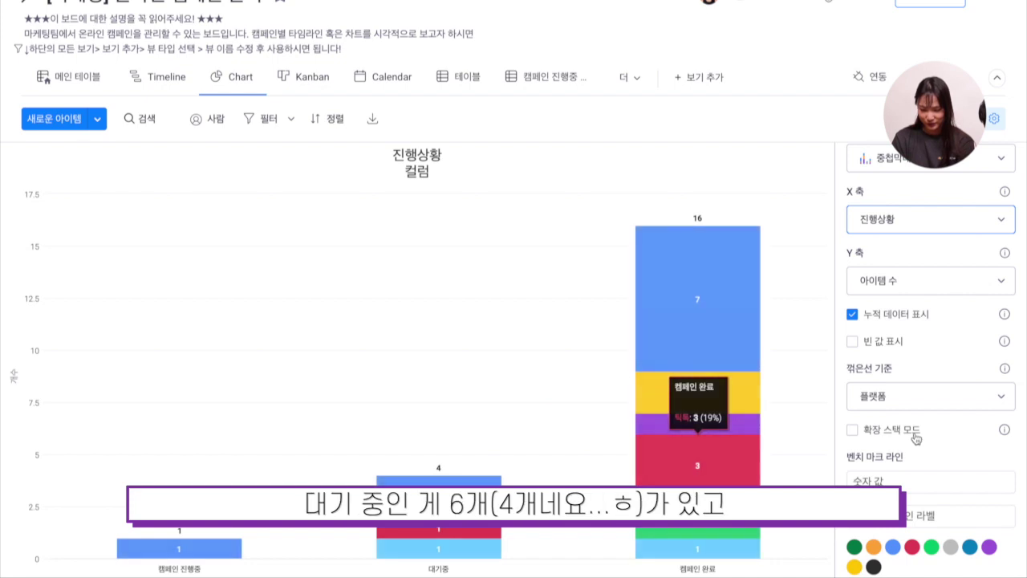
{"action": "scroll", "coordinate": [916, 437], "scroll_direction": "up", "scroll_amount": 1}
Step: In the main table, examine the 우선순위, customer contact and 캠페인 비용 columns across all groups
{"action": "scroll", "coordinate": [916, 438], "scroll_direction": "up", "scroll_amount": 1}
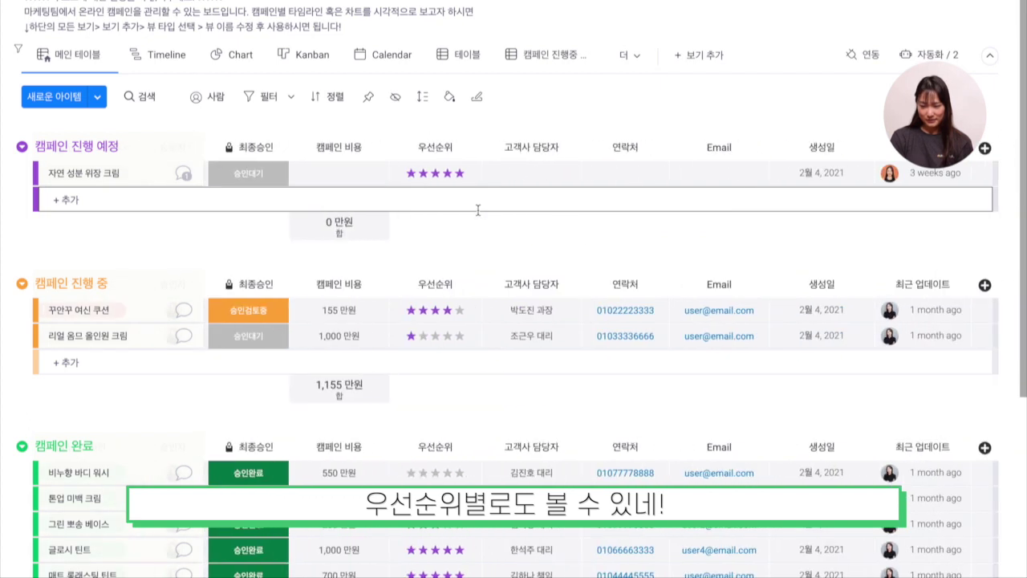
{"action": "scroll", "coordinate": [478, 210], "scroll_direction": "up", "scroll_amount": 1}
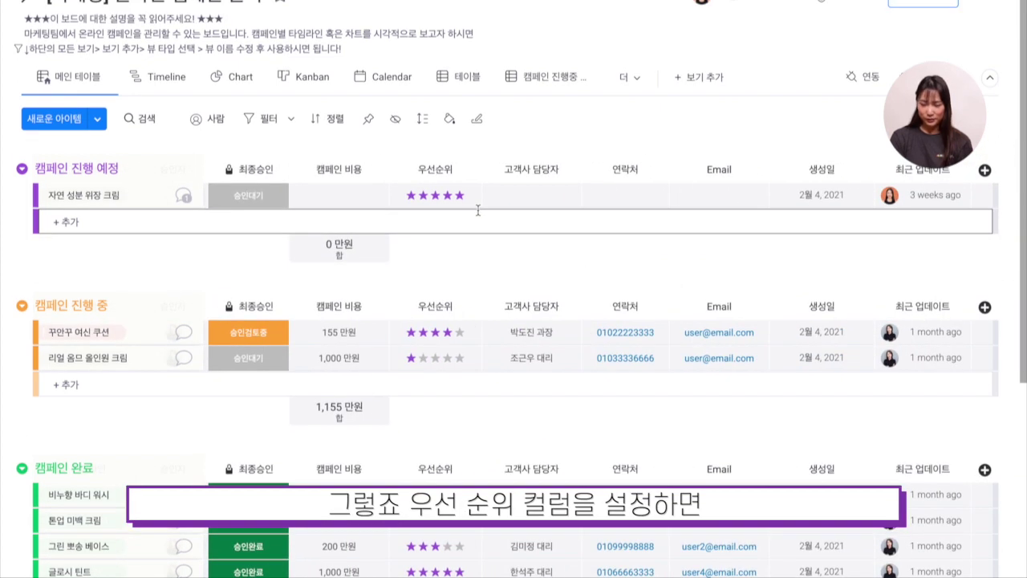
{"action": "scroll", "coordinate": [477, 211], "scroll_direction": "down", "scroll_amount": 3}
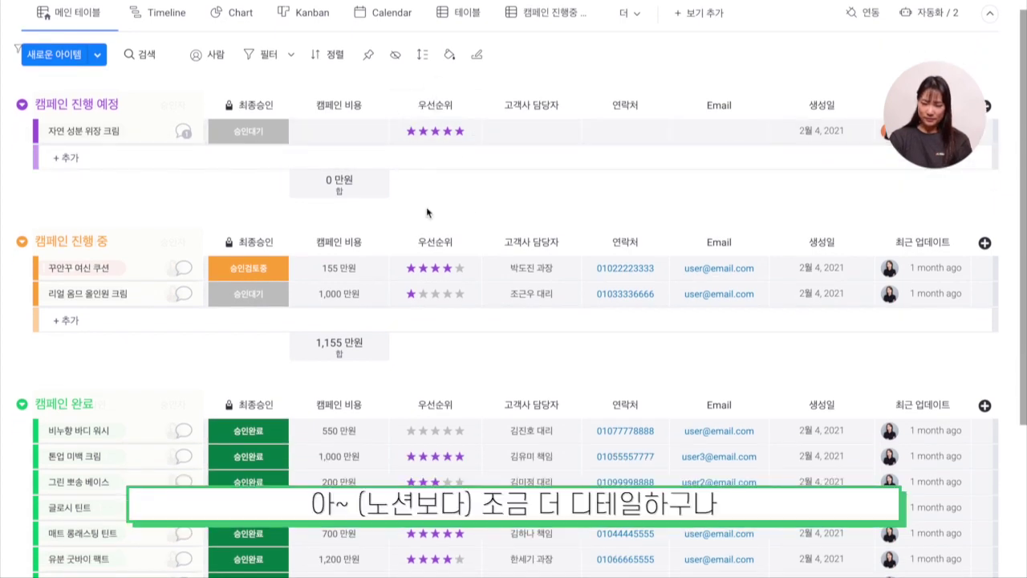
{"action": "scroll", "coordinate": [425, 211], "scroll_direction": "down", "scroll_amount": 3}
{"action": "scroll", "coordinate": [421, 265], "scroll_direction": "down", "scroll_amount": 2}
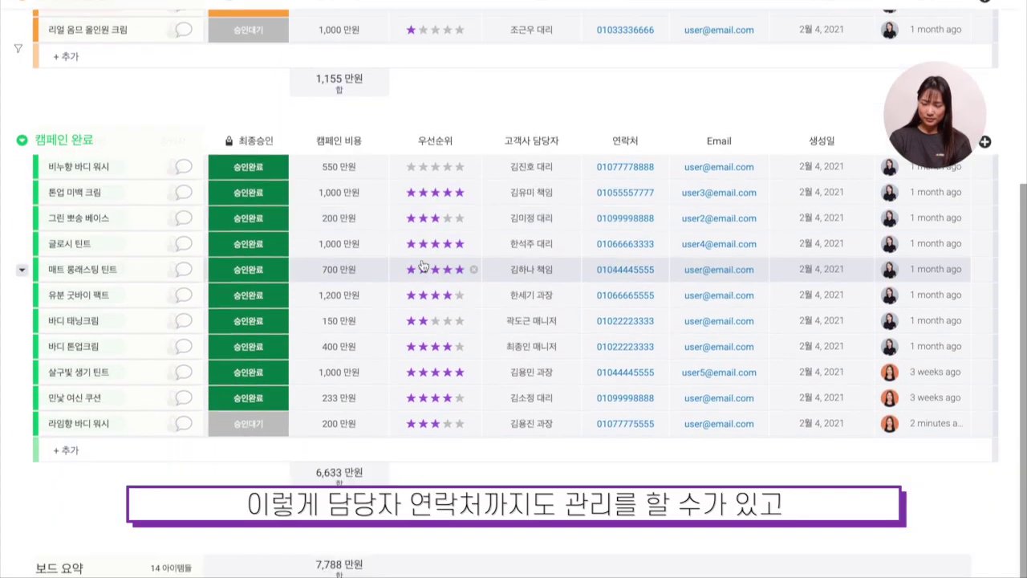
{"action": "scroll", "coordinate": [423, 265], "scroll_direction": "up", "scroll_amount": 3}
{"action": "scroll", "coordinate": [423, 265], "scroll_direction": "up", "scroll_amount": 2}
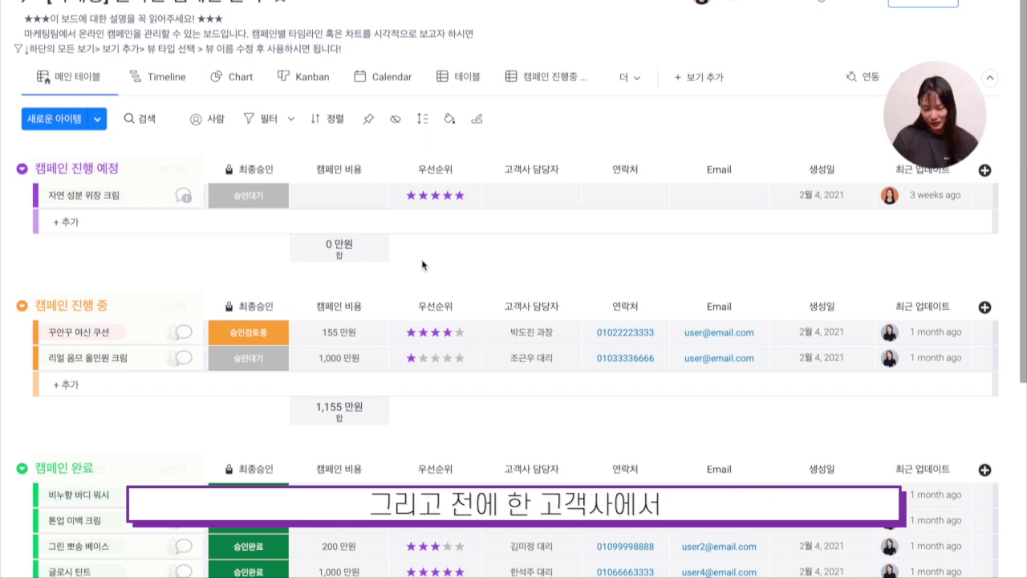
{"action": "scroll", "coordinate": [514, 297], "scroll_direction": "down", "scroll_amount": 3}
{"action": "scroll", "coordinate": [408, 282], "scroll_direction": "down", "scroll_amount": 1}
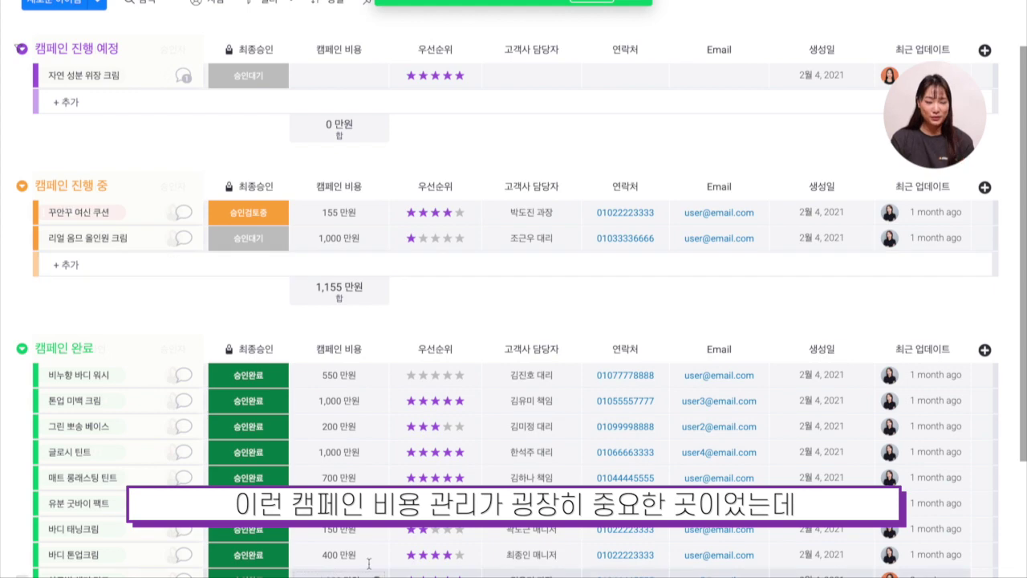
{"action": "scroll", "coordinate": [366, 561], "scroll_direction": "down", "scroll_amount": 3}
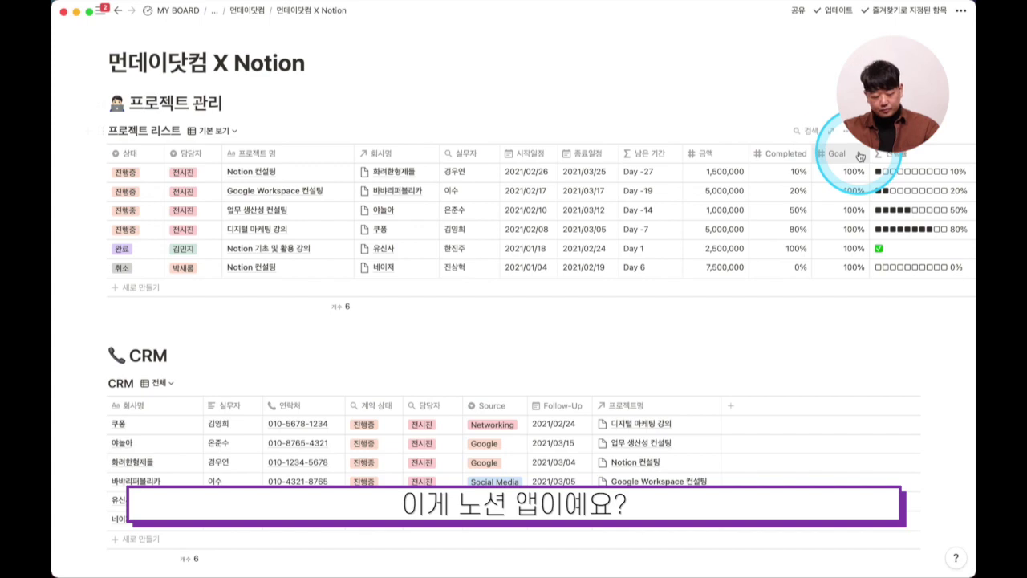
Step: In Notion, open the 프로젝트 리스트 database as a full page and check which views it offers
{"action": "left_click", "coordinate": [833, 132]}
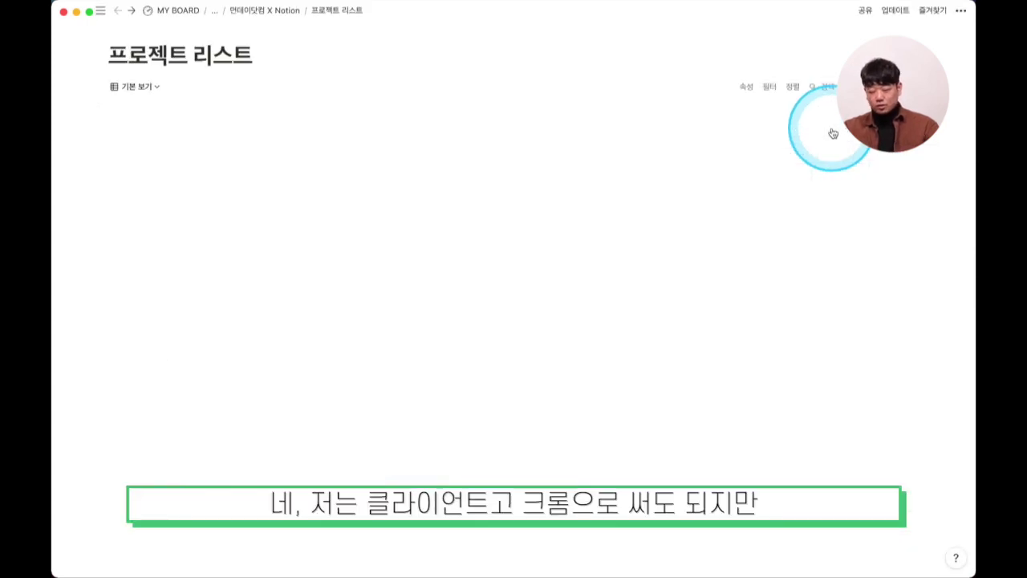
{"action": "key", "text": "super+equal"}
{"action": "key", "text": "super+equal"}
{"action": "key", "text": "super+equal"}
{"action": "key", "text": "super+equal"}
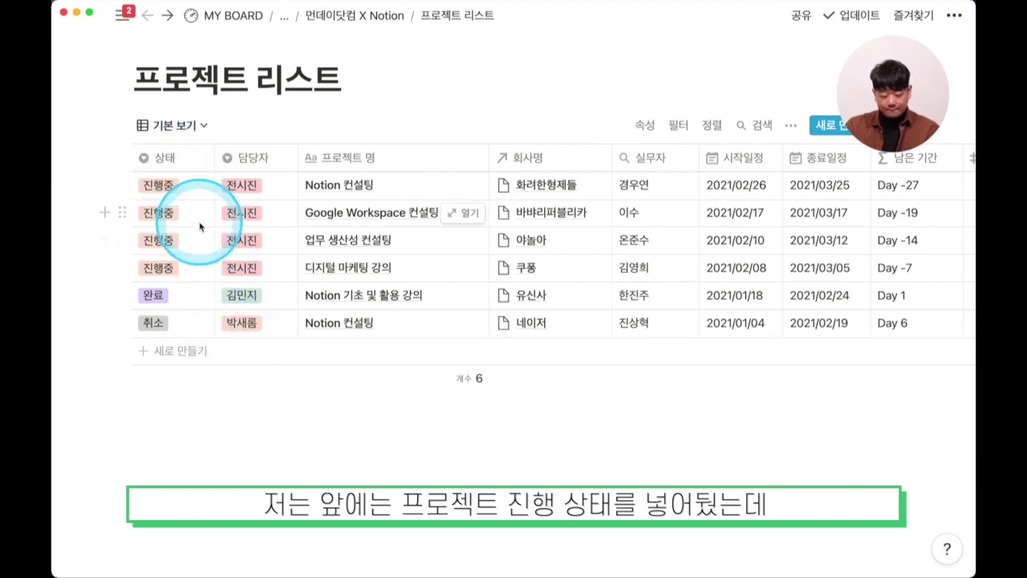
{"action": "left_click", "coordinate": [174, 135]}
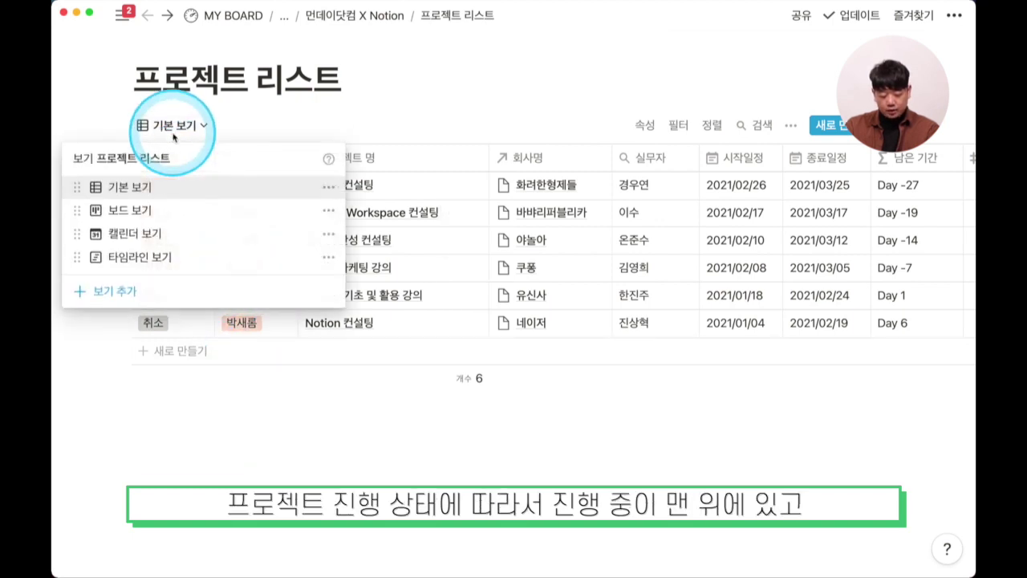
{"action": "left_click", "coordinate": [277, 129]}
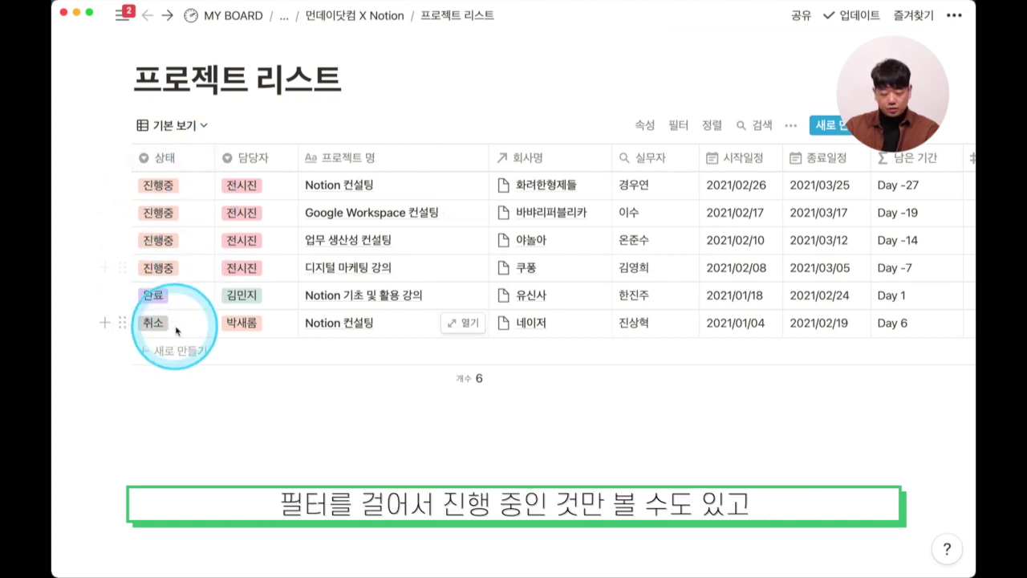
Step: Add a filter to 프로젝트 리스트 so that only projects whose 상태 is 진행중 are shown
{"action": "left_click", "coordinate": [194, 159]}
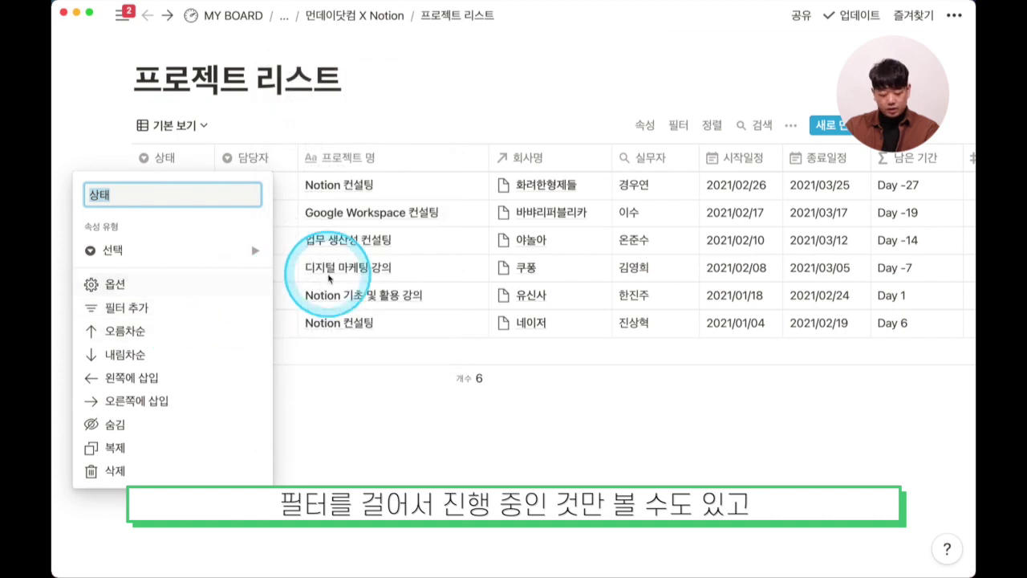
{"action": "left_click", "coordinate": [193, 320]}
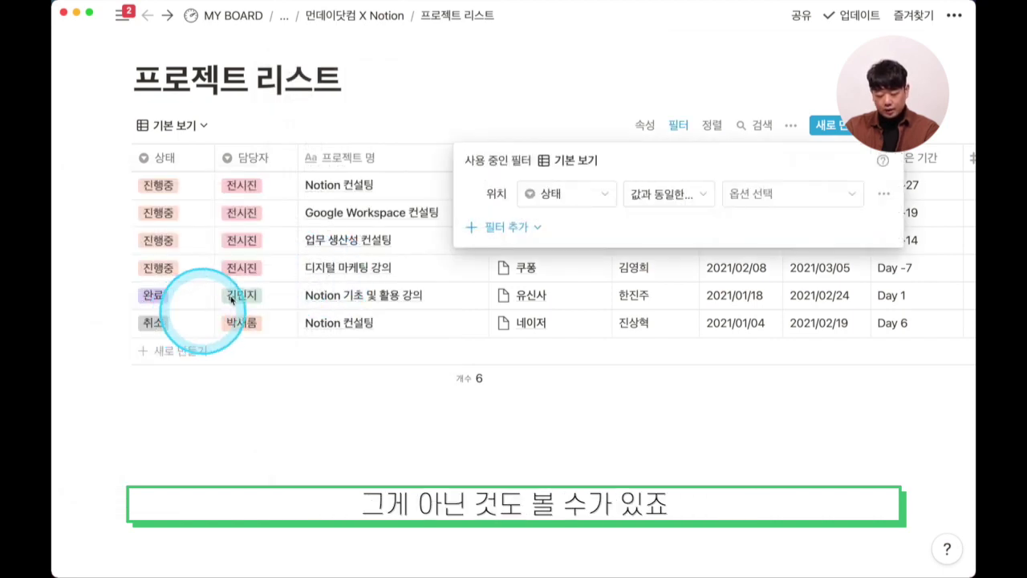
{"action": "left_click", "coordinate": [802, 204]}
{"action": "left_click", "coordinate": [764, 289]}
{"action": "left_click", "coordinate": [406, 384]}
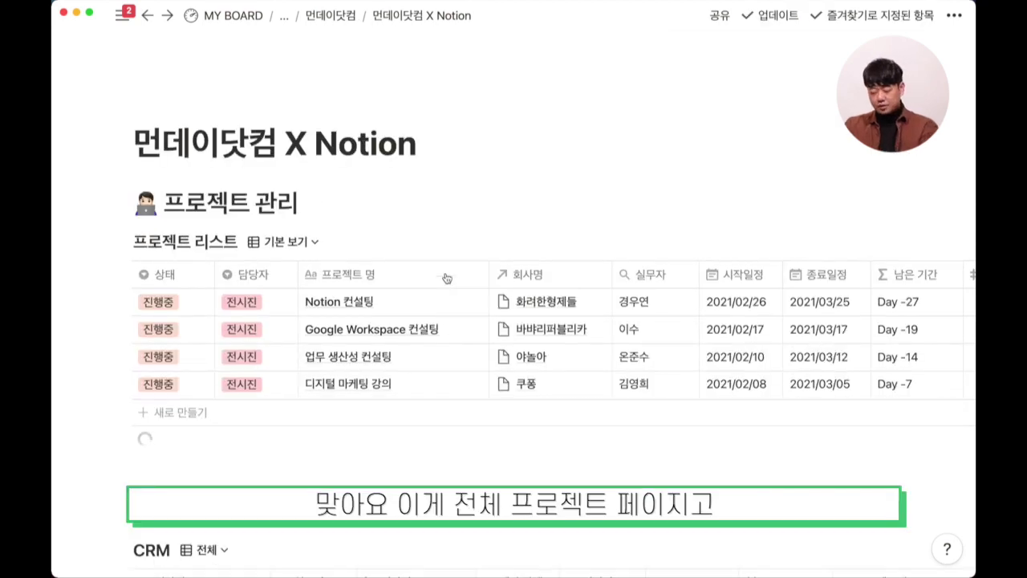
Step: From the 먼데이닷컴 X Notion page, reopen 프로젝트 리스트 in full and open its Notion 컨설팅 project as a full page
{"action": "scroll", "coordinate": [447, 278], "scroll_direction": "down", "scroll_amount": 2}
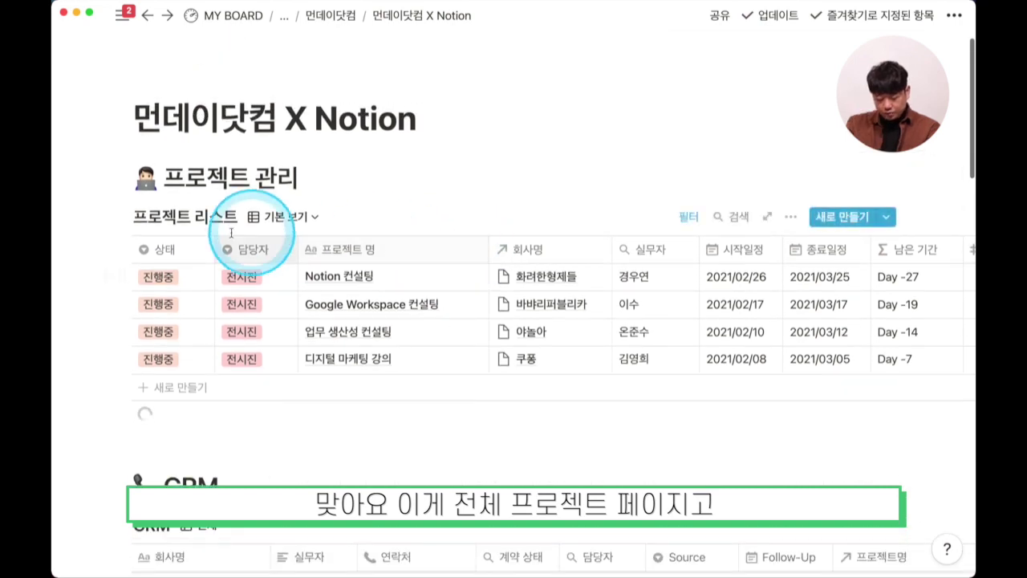
{"action": "left_click", "coordinate": [767, 217]}
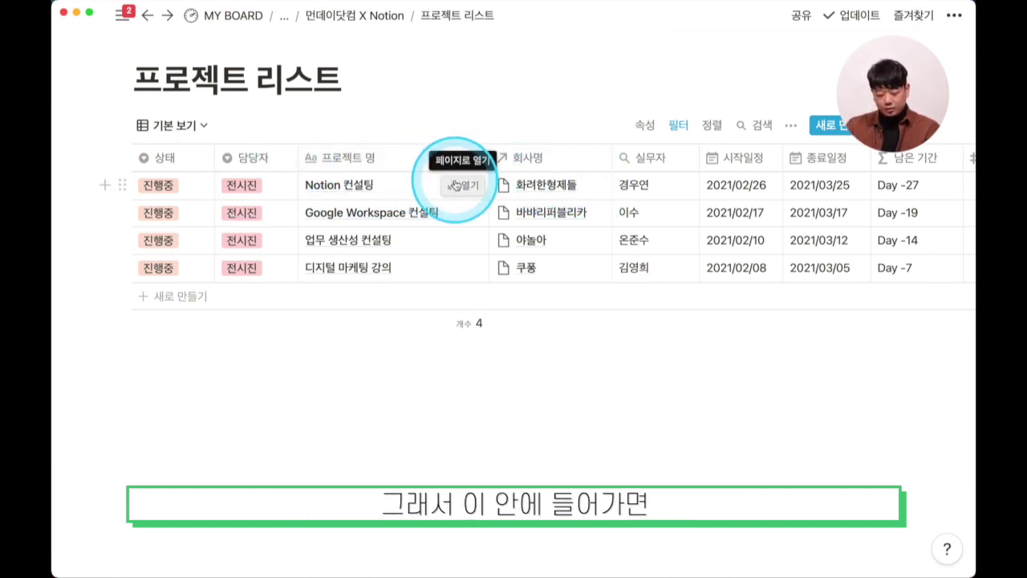
{"action": "left_click", "coordinate": [455, 185]}
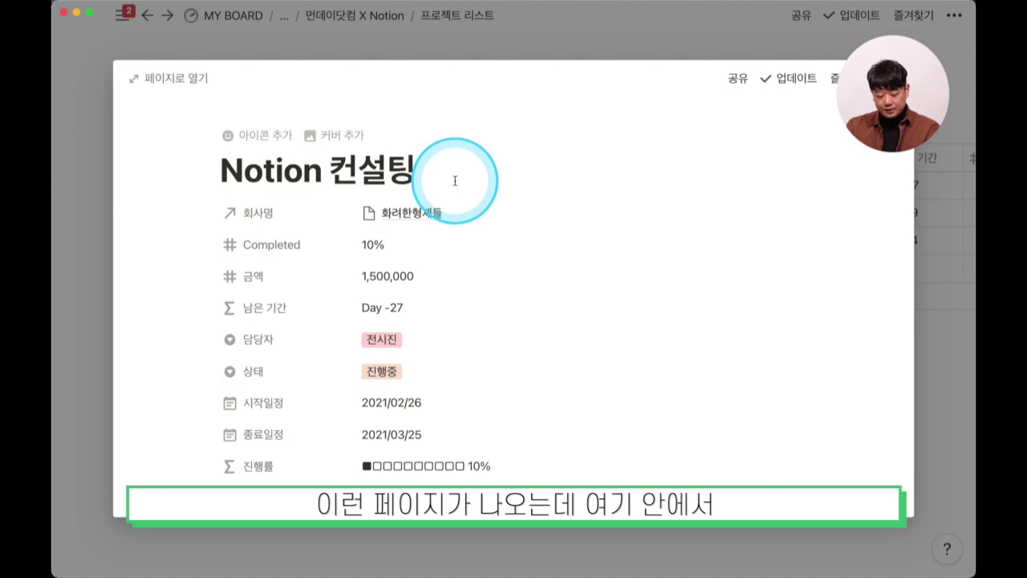
{"action": "left_click", "coordinate": [213, 86]}
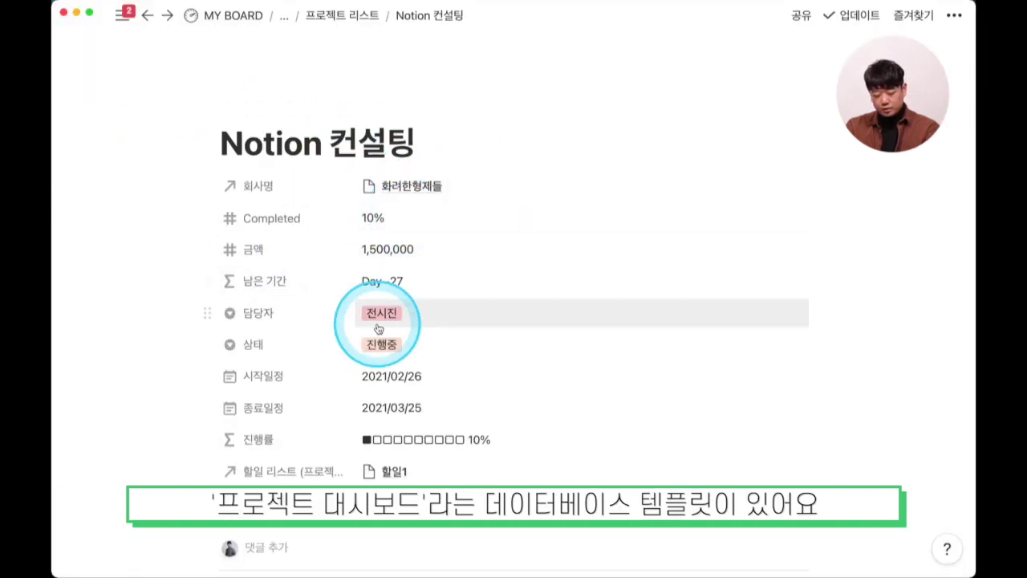
Step: Apply the 프로젝트 대시보드 template to the Notion 컨설팅 page and look at its linked 할일 리스트
{"action": "scroll", "coordinate": [377, 325], "scroll_direction": "down", "scroll_amount": 5}
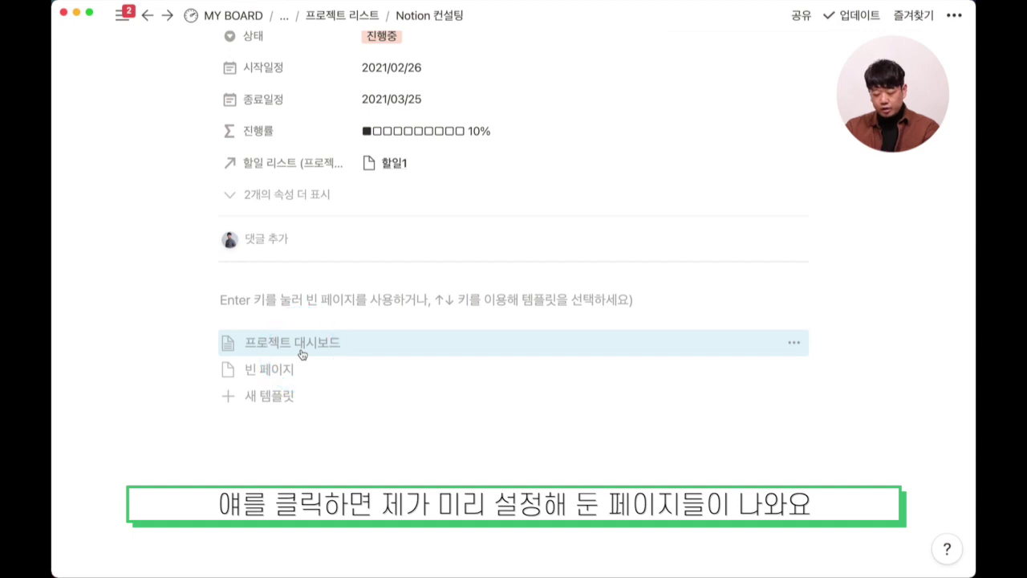
{"action": "left_click", "coordinate": [302, 354]}
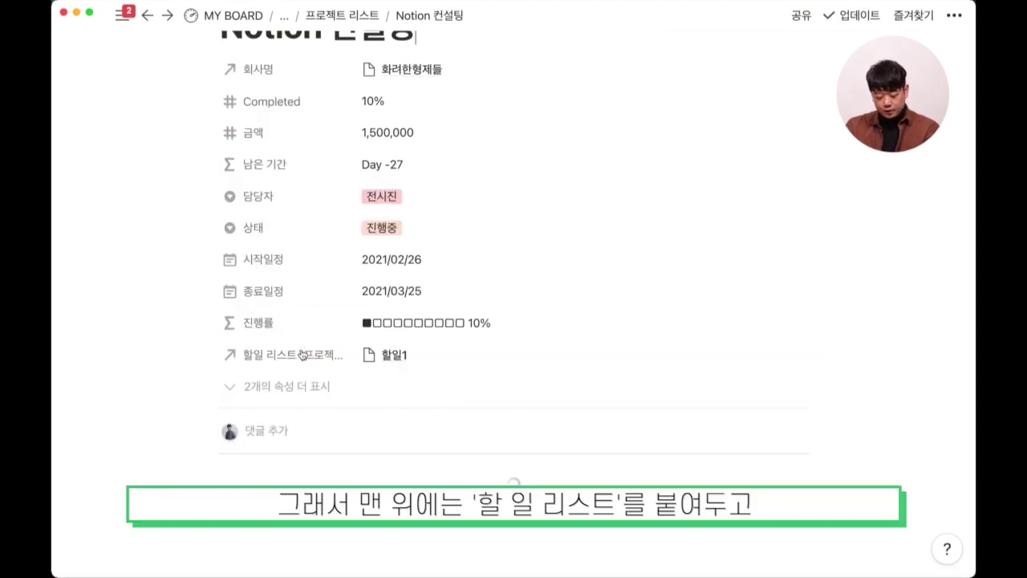
{"action": "scroll", "coordinate": [302, 354], "scroll_direction": "down", "scroll_amount": 5}
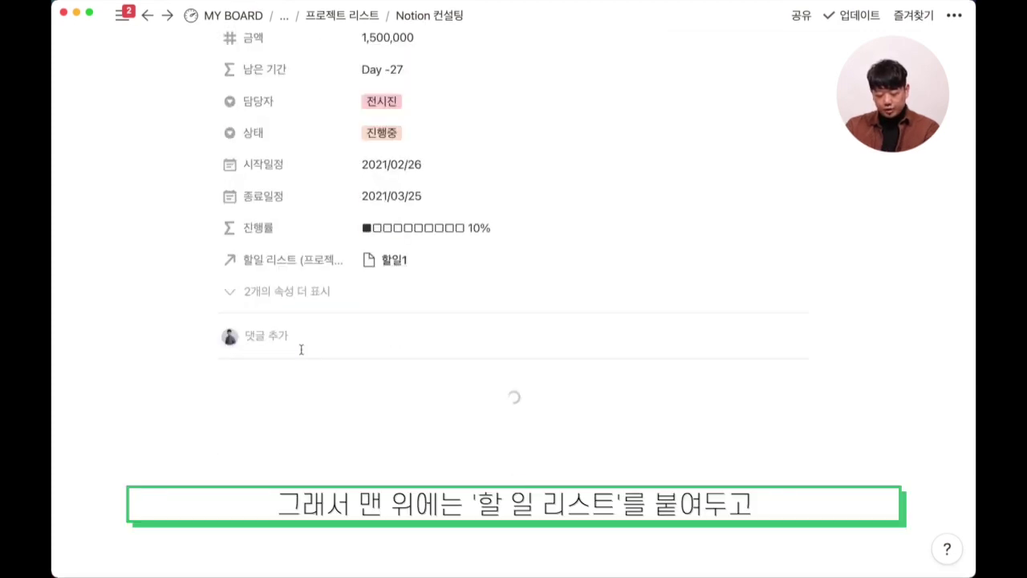
{"action": "scroll", "coordinate": [301, 348], "scroll_direction": "down", "scroll_amount": 2}
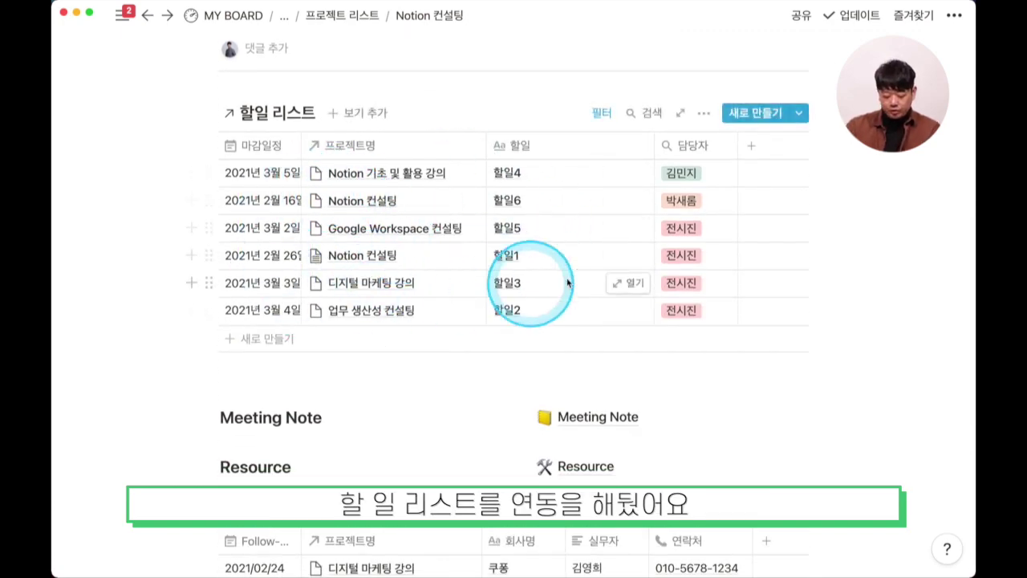
Step: Filter the linked 할일 리스트 on the Notion 컨설팅 page so that 프로젝트명 contains the Notion 컨설팅 project
{"action": "scroll", "coordinate": [385, 177], "scroll_direction": "up", "scroll_amount": 7}
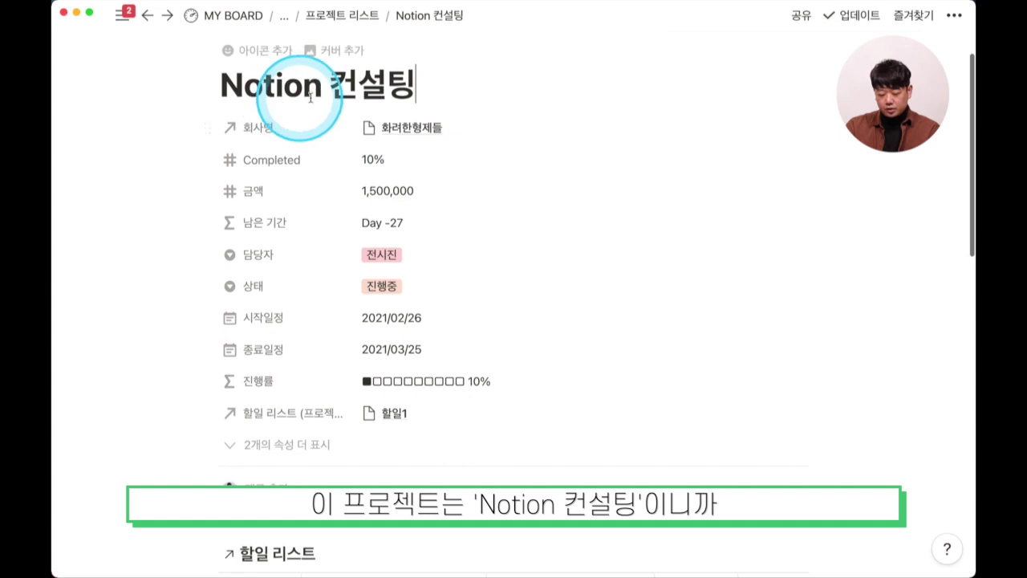
{"action": "scroll", "coordinate": [378, 113], "scroll_direction": "down", "scroll_amount": 6}
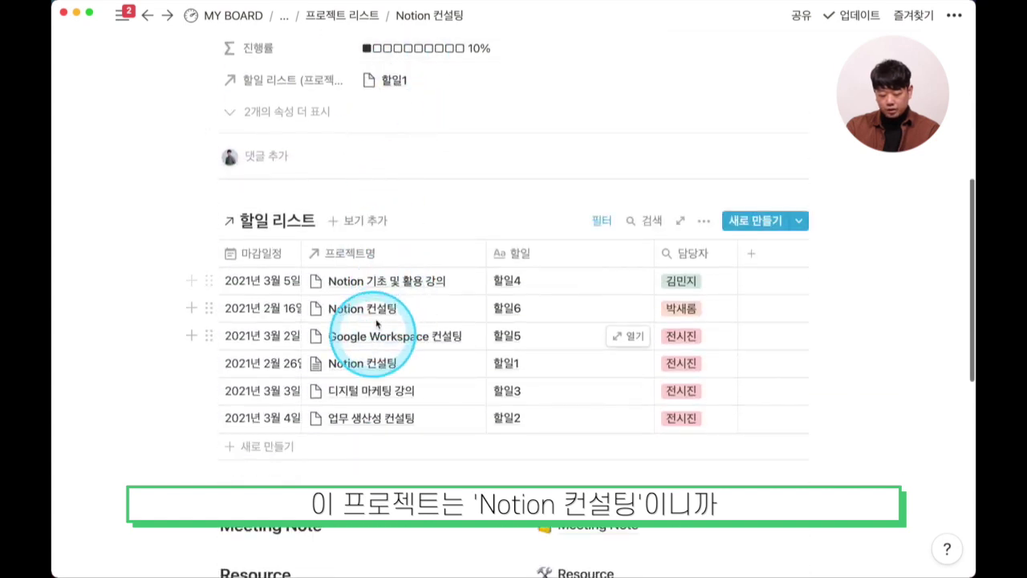
{"action": "left_click", "coordinate": [390, 257]}
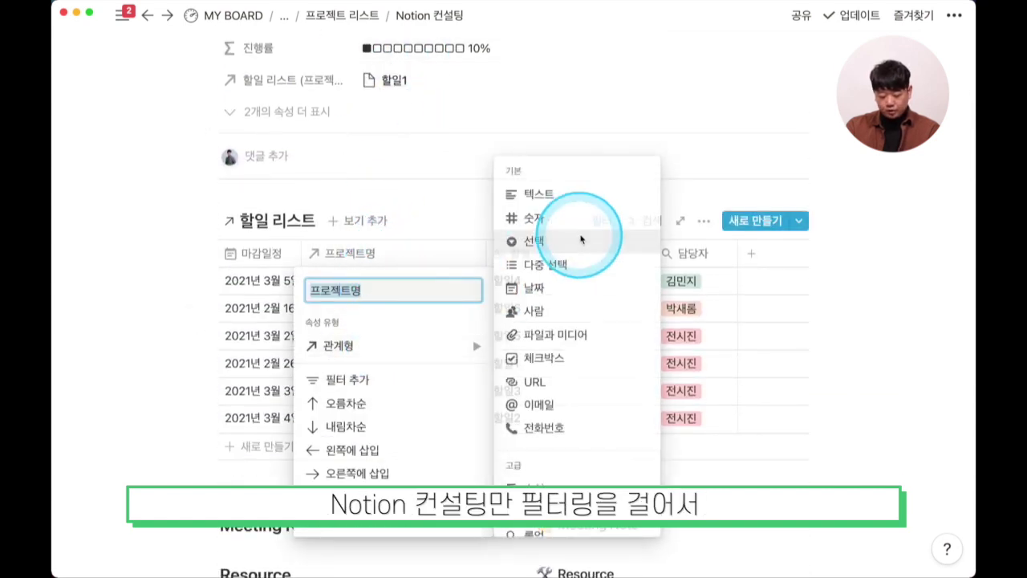
{"action": "left_click", "coordinate": [604, 220]}
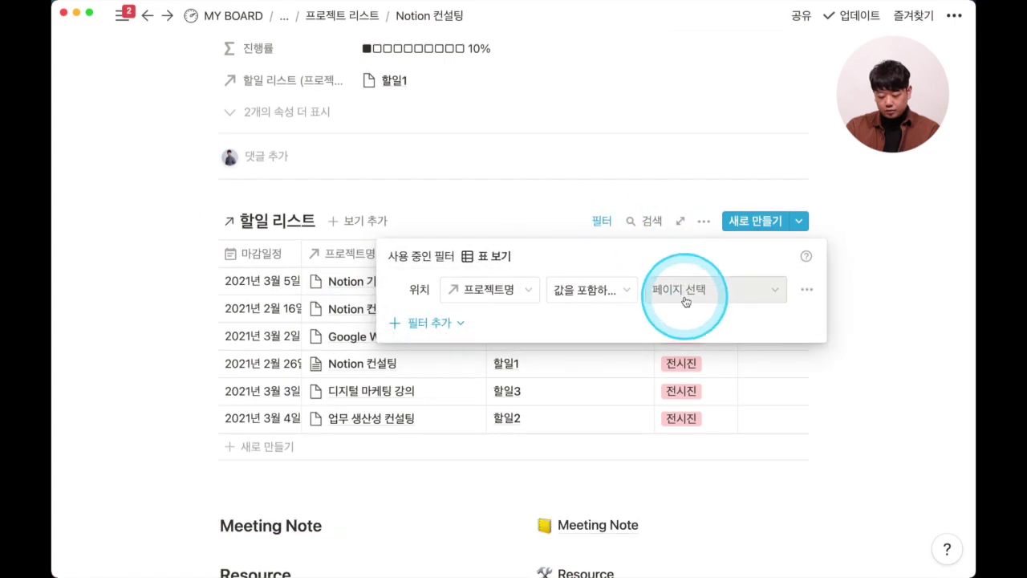
{"action": "left_click", "coordinate": [682, 290]}
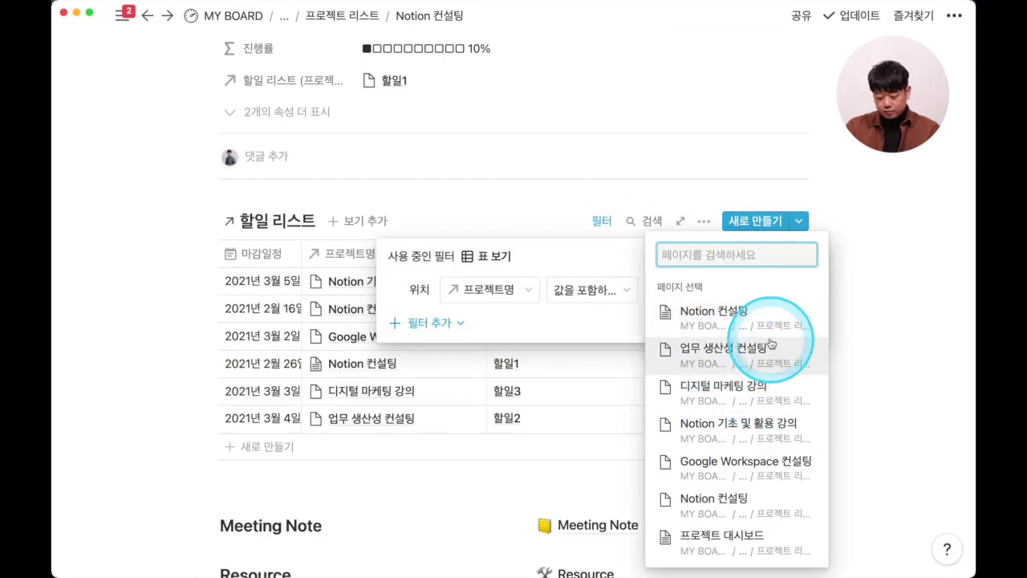
{"action": "left_click", "coordinate": [750, 317]}
{"action": "left_click", "coordinate": [522, 222]}
{"action": "left_click", "coordinate": [501, 215]}
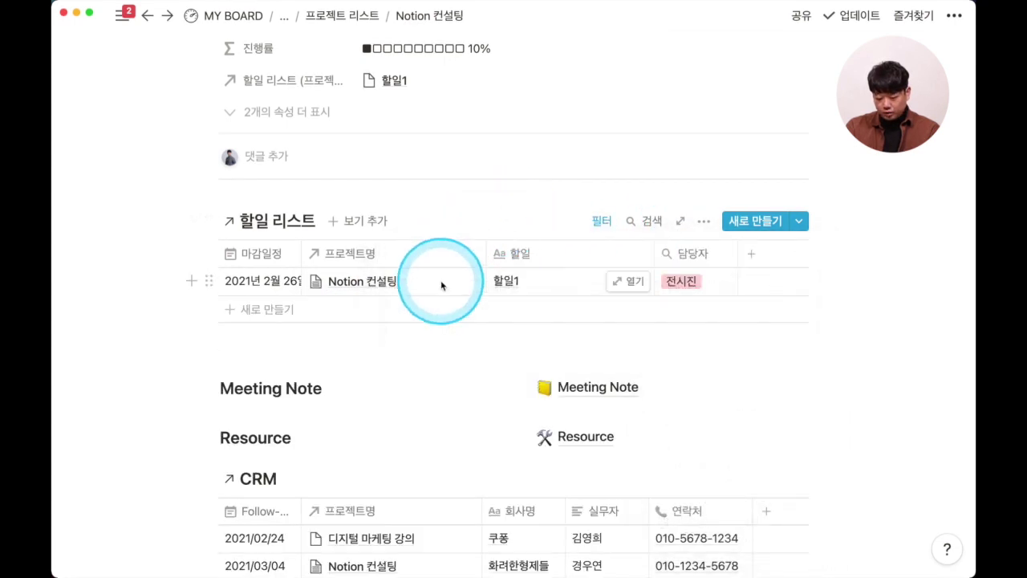
Step: Add the task 할일3 to 할일 리스트 with 마감일정 2021년 2월 26일, placing the 프로젝트명 column before 마감일정
{"action": "left_click", "coordinate": [389, 314]}
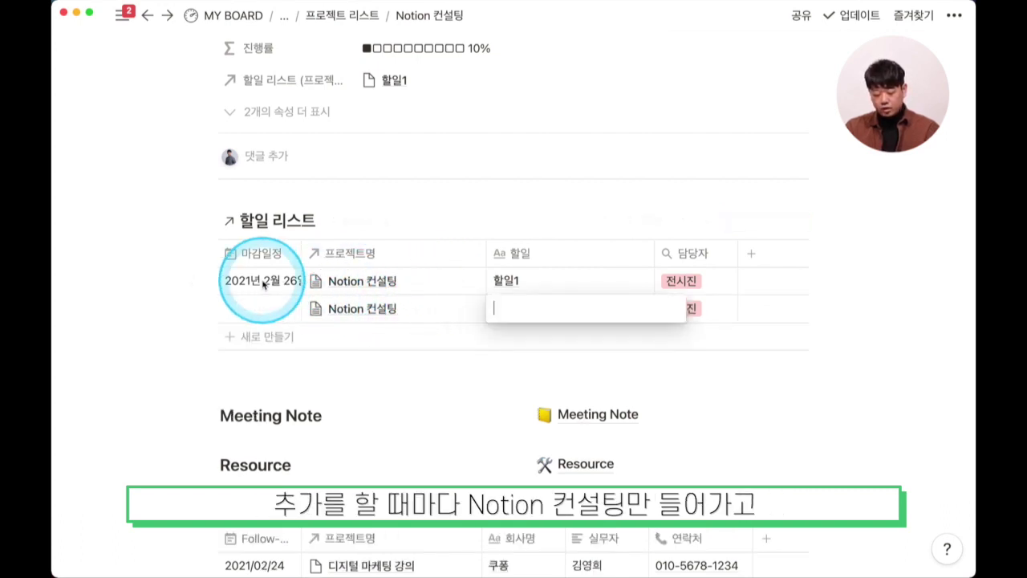
{"action": "left_click_drag", "start_coordinate": [341, 259], "coordinate": [250, 259]}
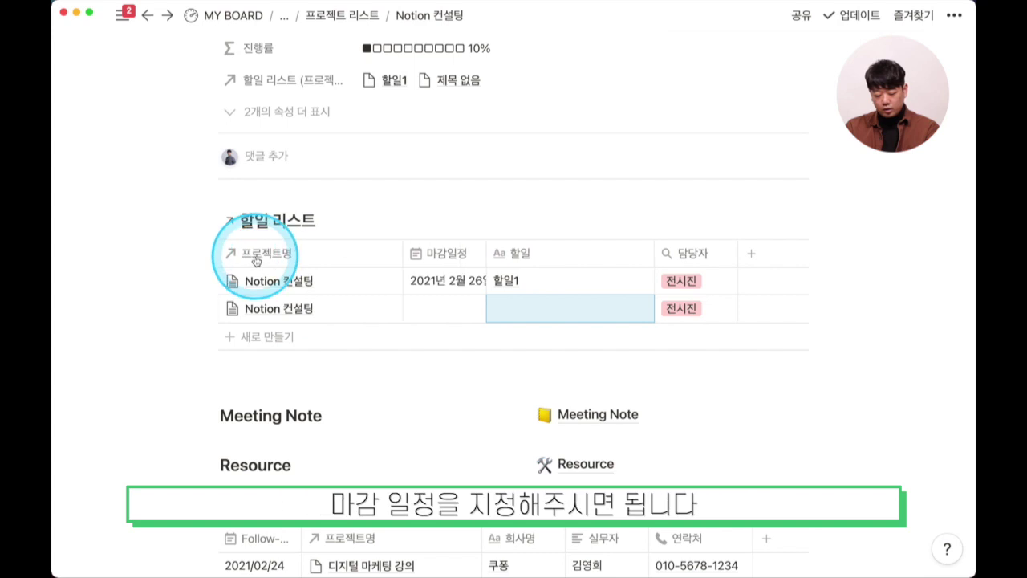
{"action": "left_click", "coordinate": [401, 307]}
{"action": "left_click", "coordinate": [568, 302]}
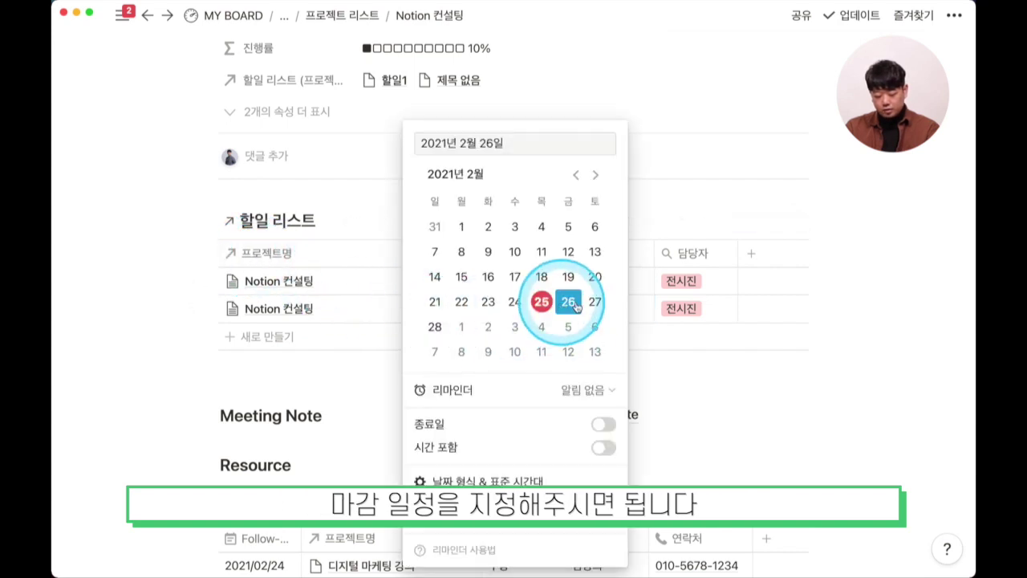
{"action": "left_click", "coordinate": [663, 311]}
{"action": "left_click", "coordinate": [554, 321]}
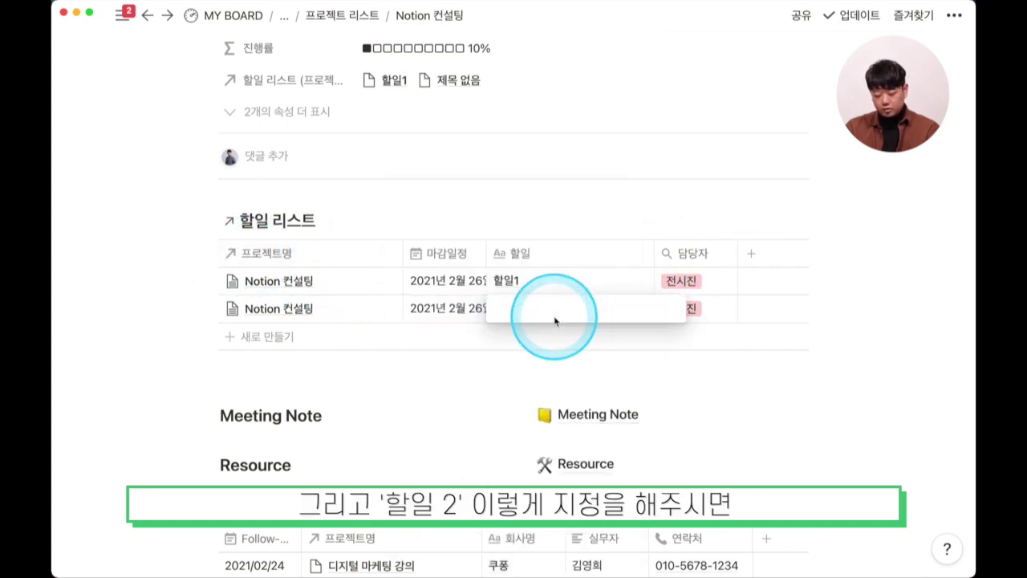
{"action": "type", "text": "항"}
{"action": "key", "text": "Tab"}
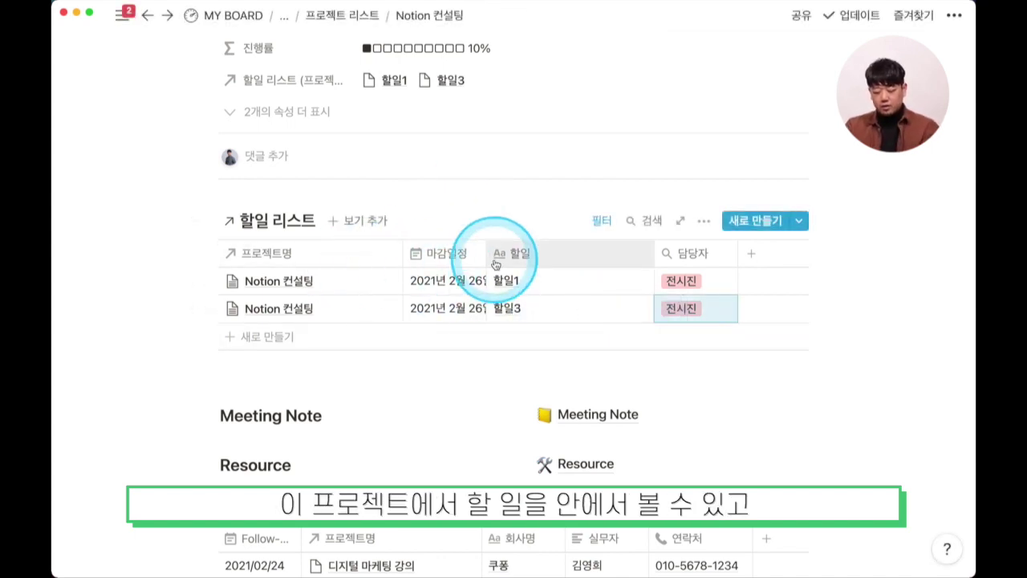
Step: Look at the Meeting Note and Resource pages linked in the project dashboard
{"action": "scroll", "coordinate": [495, 264], "scroll_direction": "down", "scroll_amount": 3}
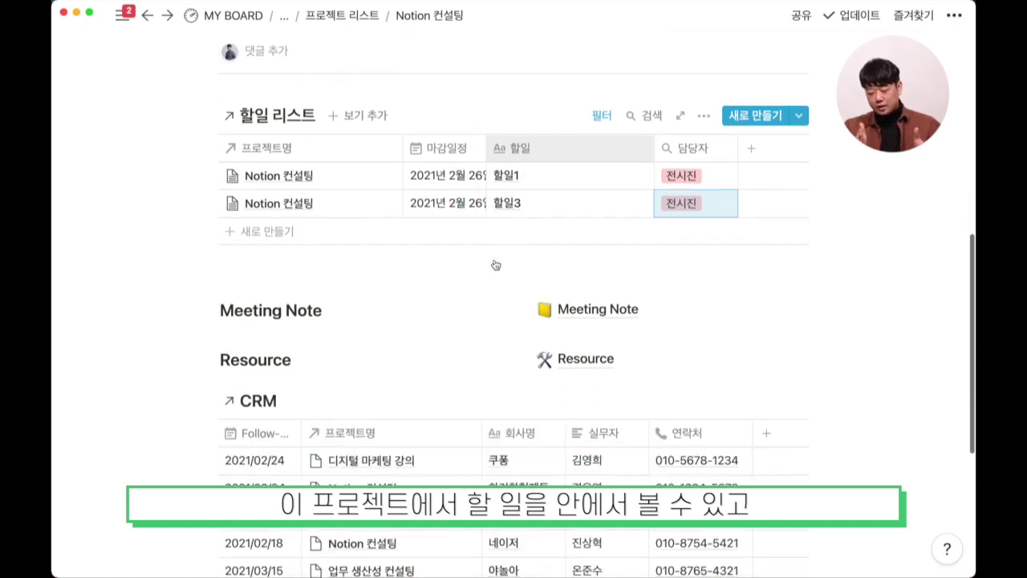
{"action": "left_click", "coordinate": [611, 310]}
{"action": "scroll", "coordinate": [611, 311], "scroll_direction": "down", "scroll_amount": 2}
{"action": "left_click", "coordinate": [588, 304]}
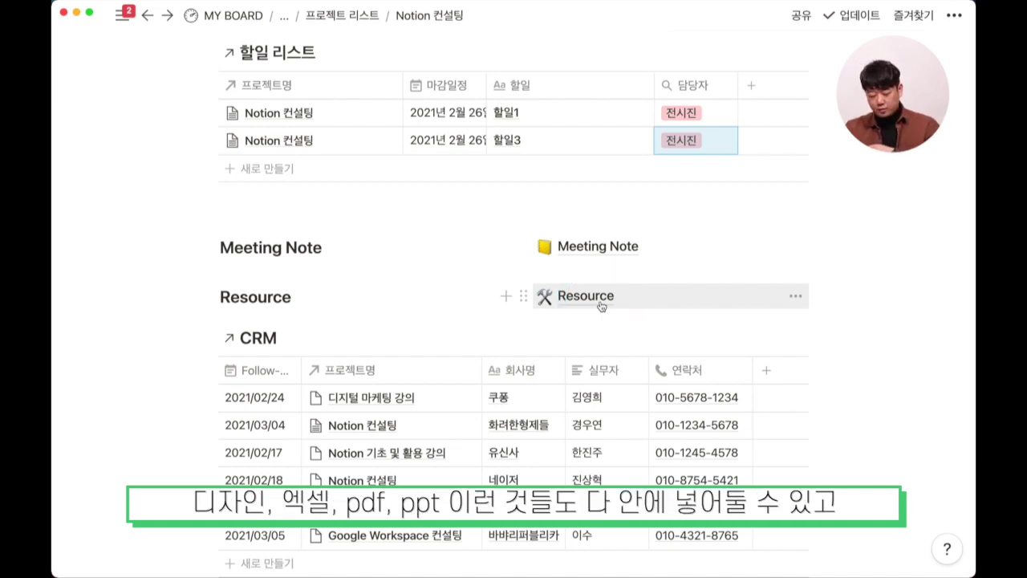
Step: Filter the linked CRM table so that 프로젝트명 contains the Notion 컨설팅 project, and look over the dashboard
{"action": "scroll", "coordinate": [601, 306], "scroll_direction": "down", "scroll_amount": 3}
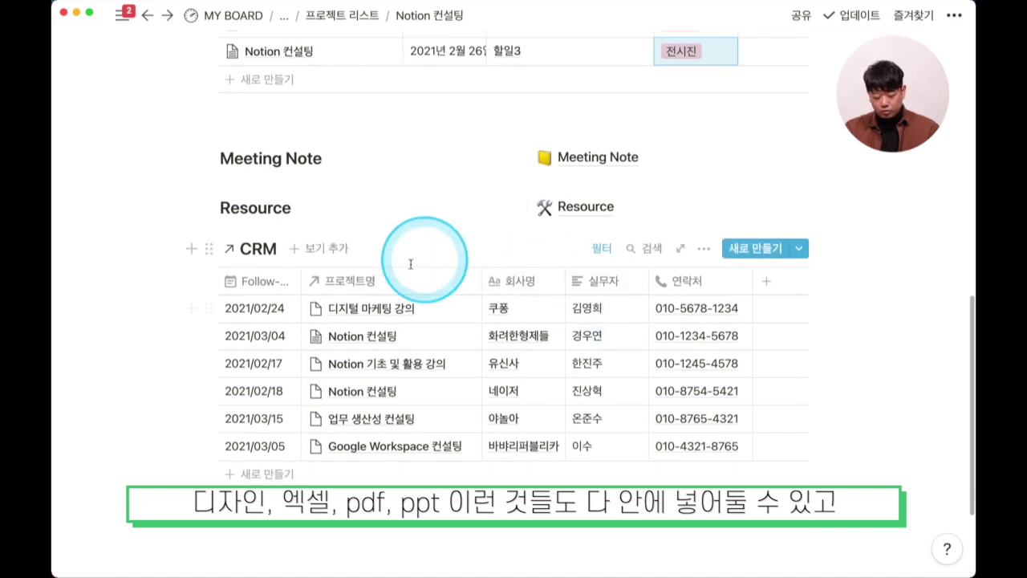
{"action": "left_click", "coordinate": [602, 248]}
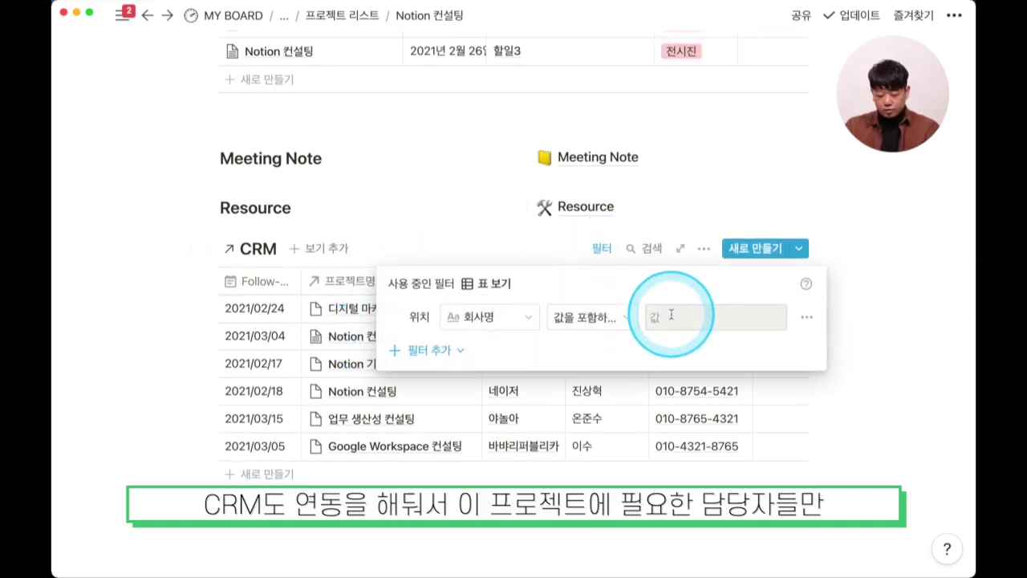
{"action": "left_click", "coordinate": [487, 315]}
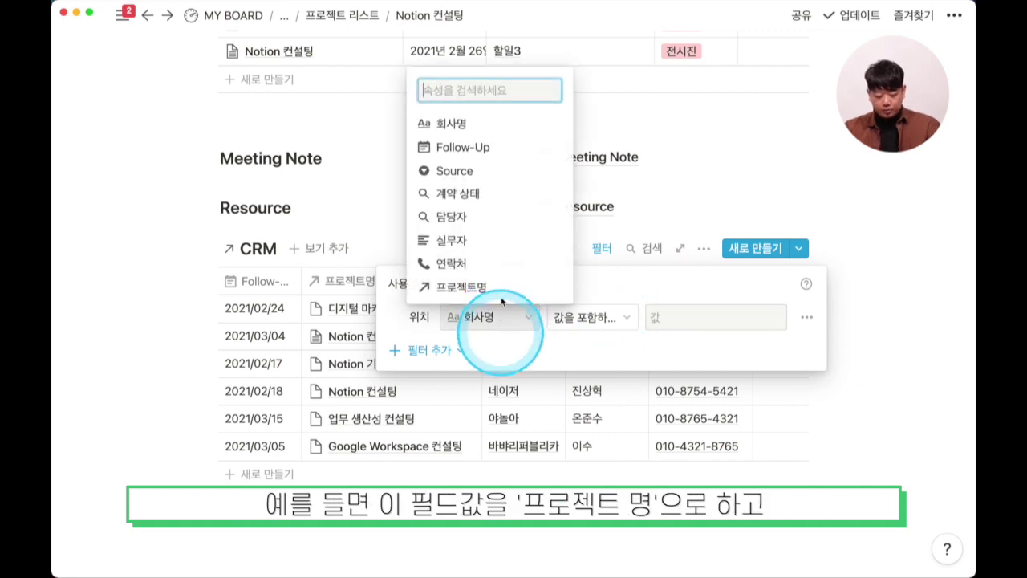
{"action": "left_click", "coordinate": [479, 288]}
{"action": "left_click", "coordinate": [682, 317]}
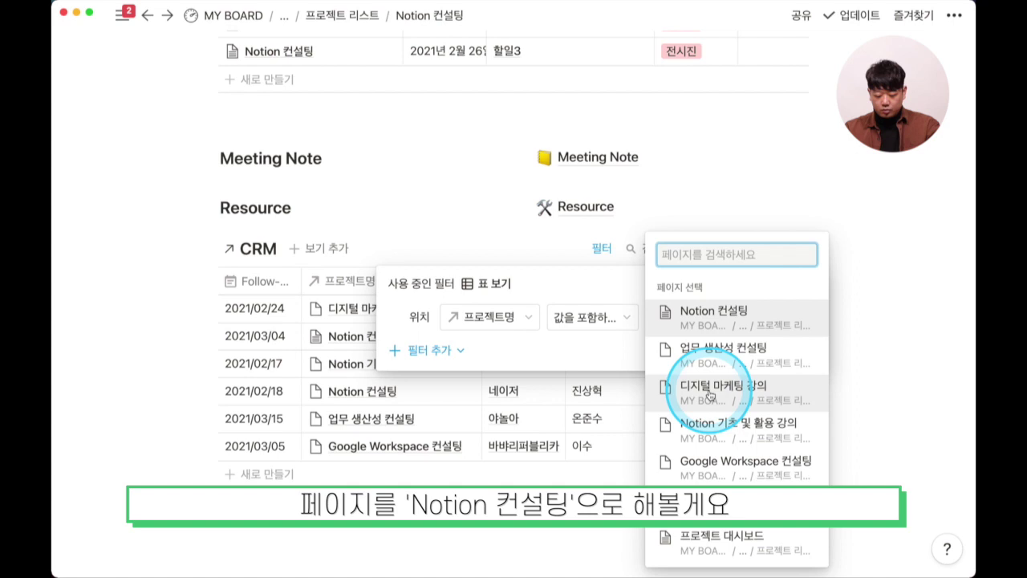
{"action": "left_click", "coordinate": [737, 315]}
{"action": "left_click", "coordinate": [579, 257]}
{"action": "scroll", "coordinate": [579, 265], "scroll_direction": "up", "scroll_amount": 15}
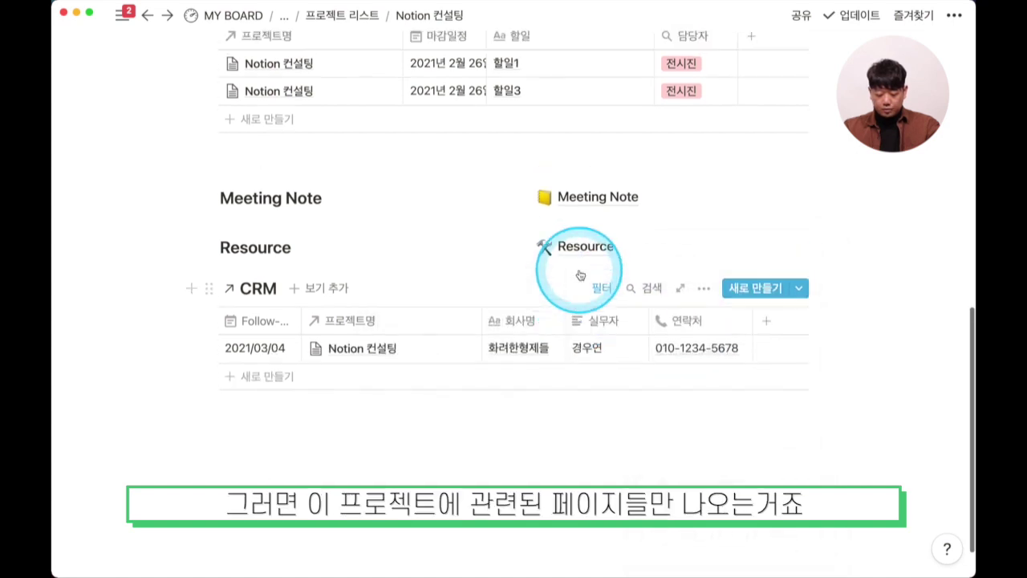
{"action": "scroll", "coordinate": [580, 275], "scroll_direction": "down", "scroll_amount": 15}
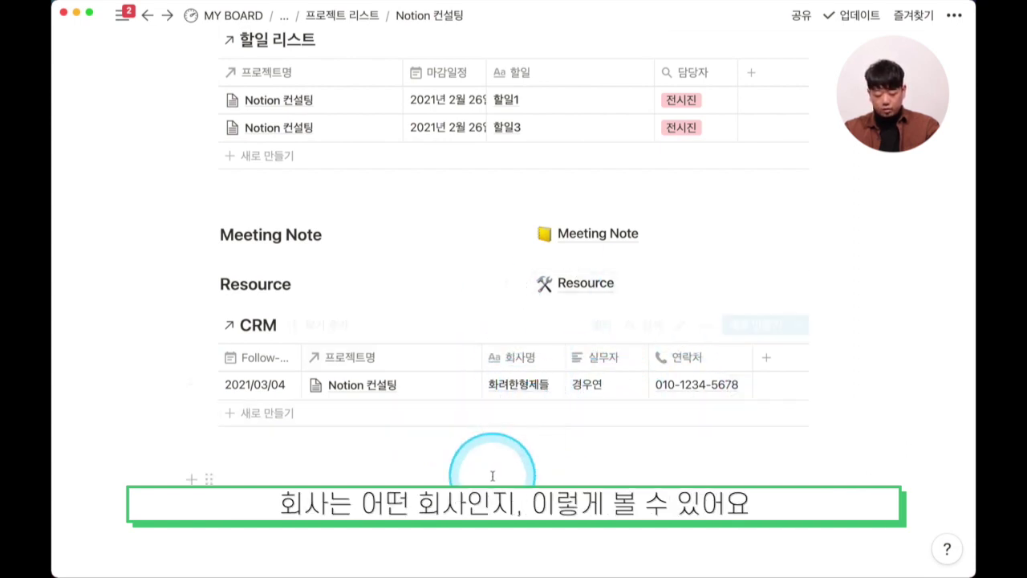
{"action": "scroll", "coordinate": [492, 475], "scroll_direction": "up", "scroll_amount": 3}
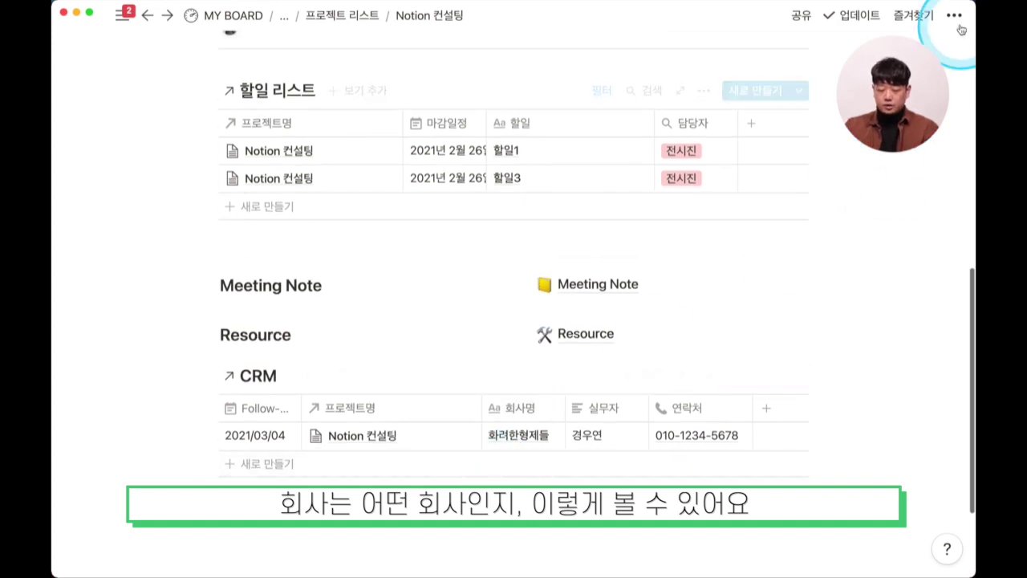
Step: Return to the 프로젝트 리스트 database and switch it to 보드 보기
{"action": "left_click", "coordinate": [342, 15]}
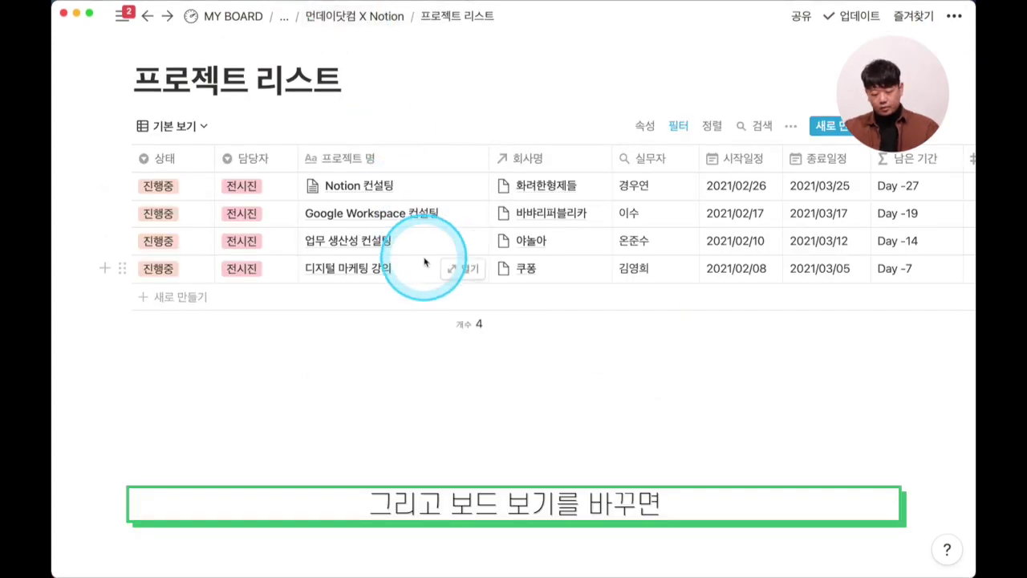
{"action": "left_click", "coordinate": [190, 128]}
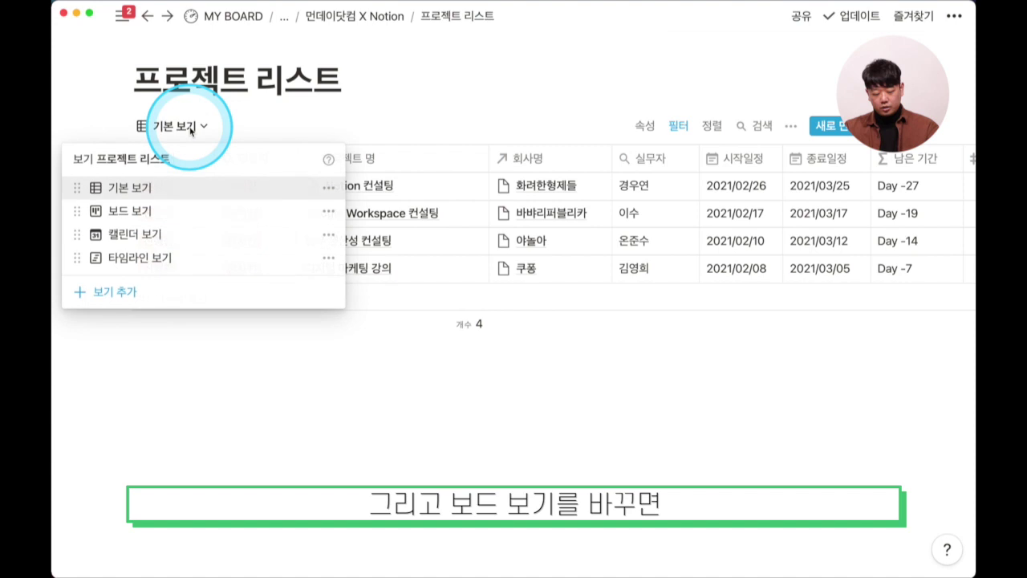
{"action": "left_click", "coordinate": [193, 209]}
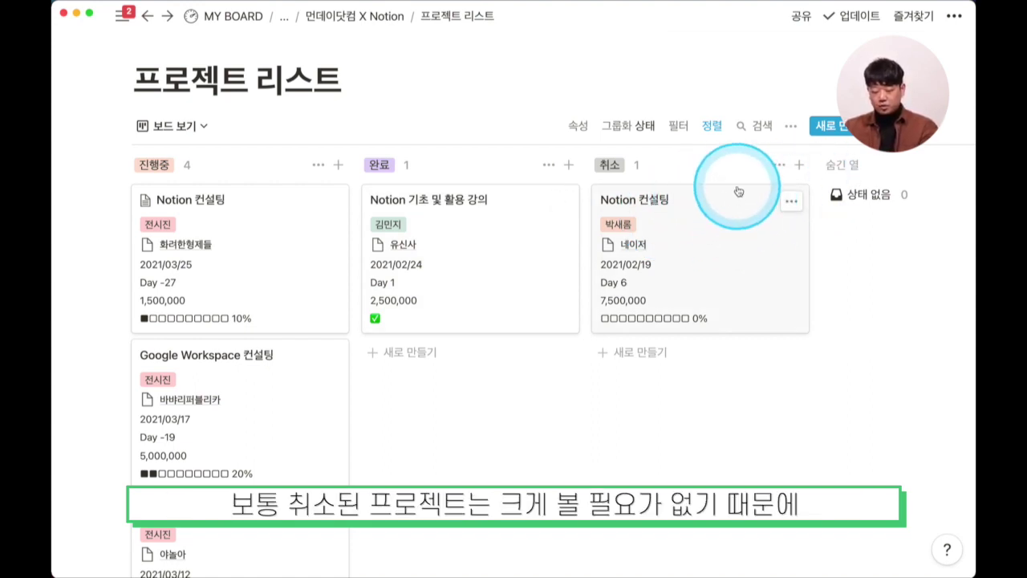
Step: Hide the 취소 and 완료 groups in the board of 프로젝트 리스트
{"action": "left_click", "coordinate": [778, 165]}
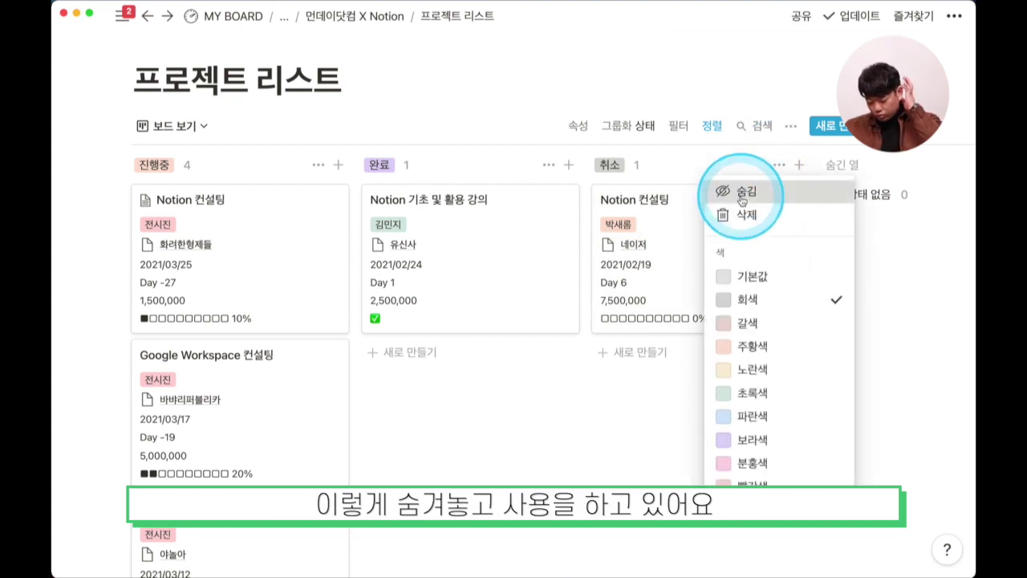
{"action": "left_click", "coordinate": [742, 194]}
{"action": "scroll", "coordinate": [631, 268], "scroll_direction": "down", "scroll_amount": 2}
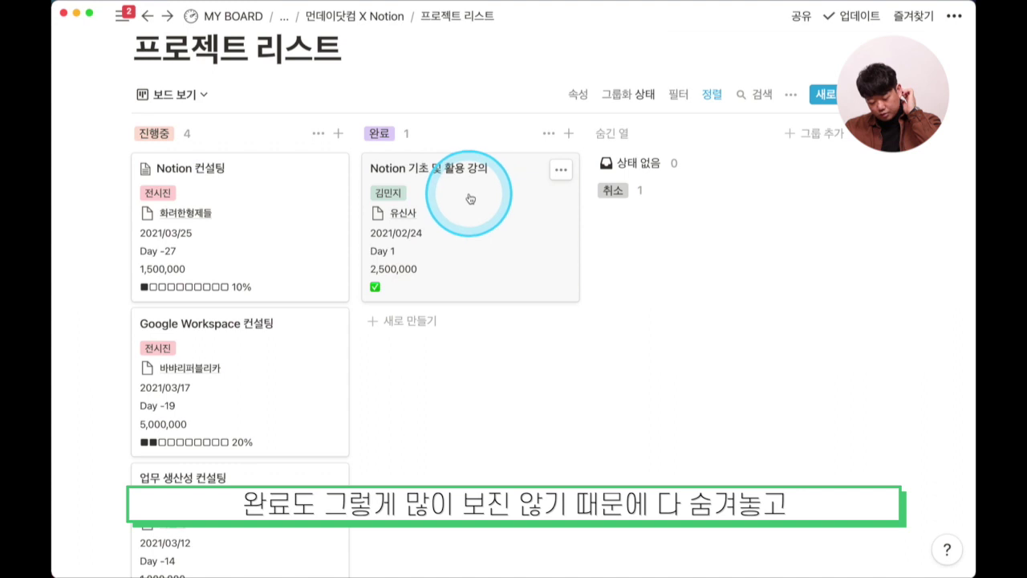
{"action": "left_click", "coordinate": [548, 135]}
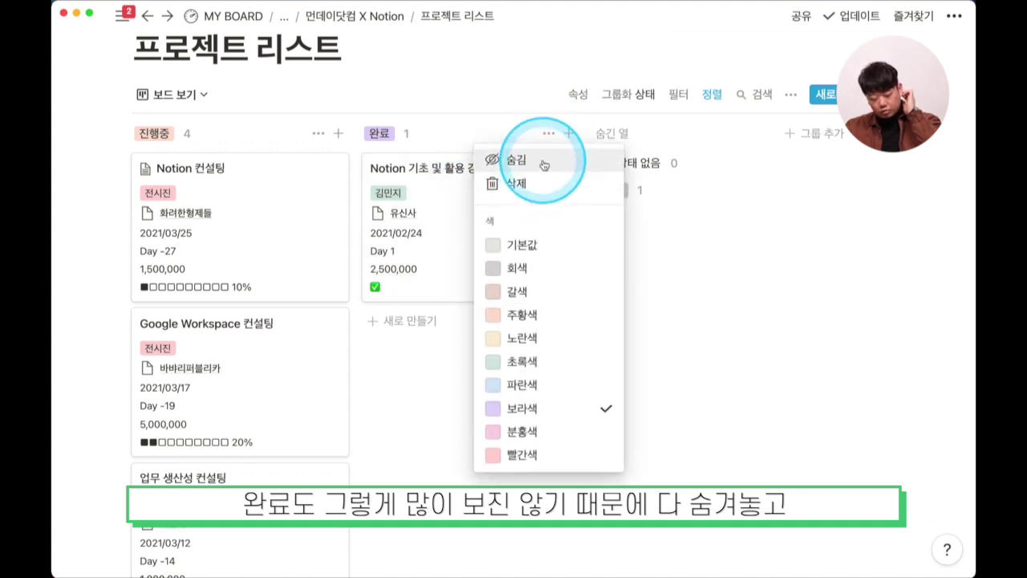
{"action": "left_click", "coordinate": [543, 157]}
{"action": "scroll", "coordinate": [263, 232], "scroll_direction": "down", "scroll_amount": 5}
{"action": "scroll", "coordinate": [263, 230], "scroll_direction": "up", "scroll_amount": 2}
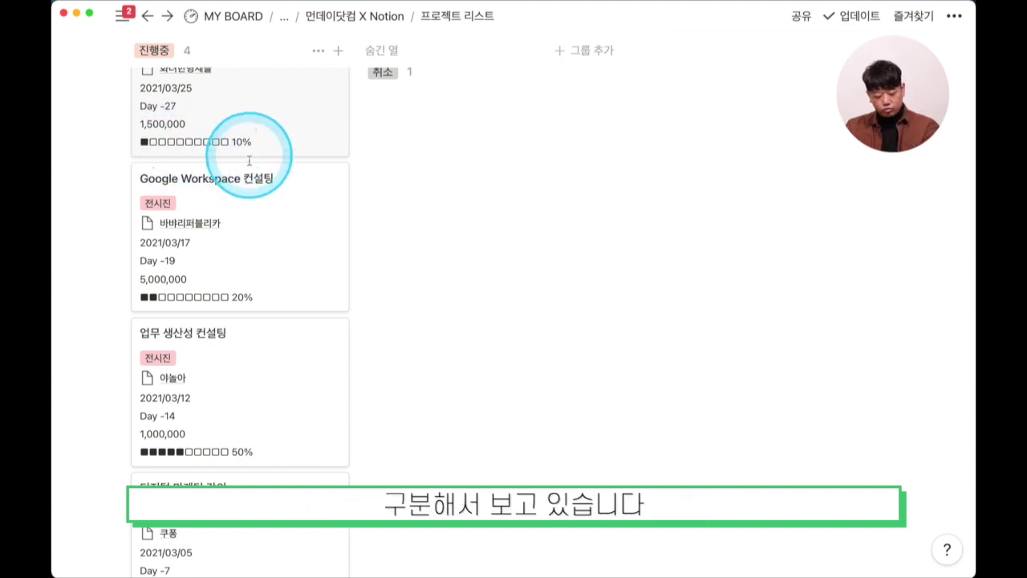
Step: View 프로젝트 리스트 in 캘린더 보기 and 타임라인 보기, checking each project's start and end along the timeline
{"action": "scroll", "coordinate": [232, 153], "scroll_direction": "up", "scroll_amount": 1}
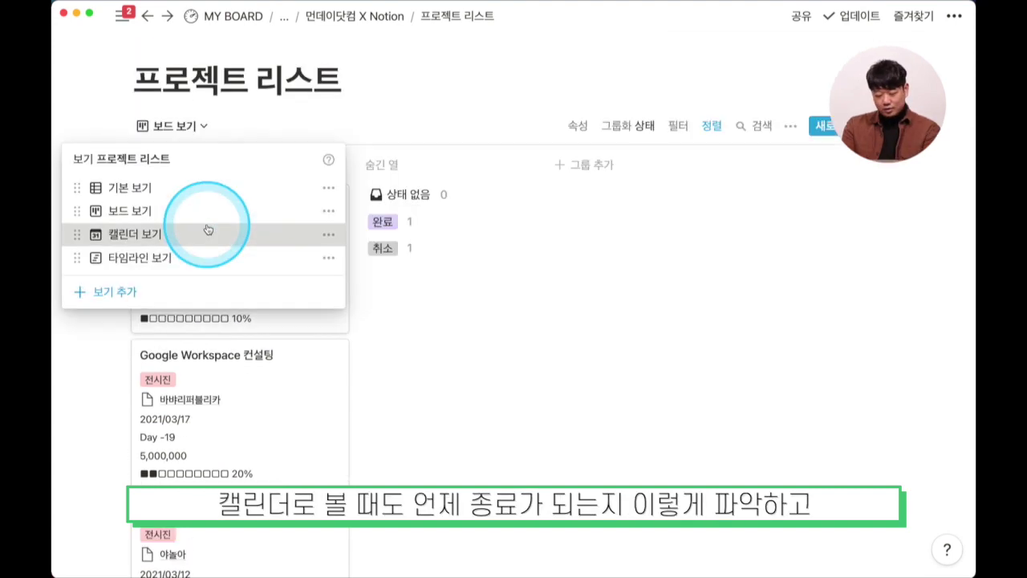
{"action": "left_click", "coordinate": [207, 231]}
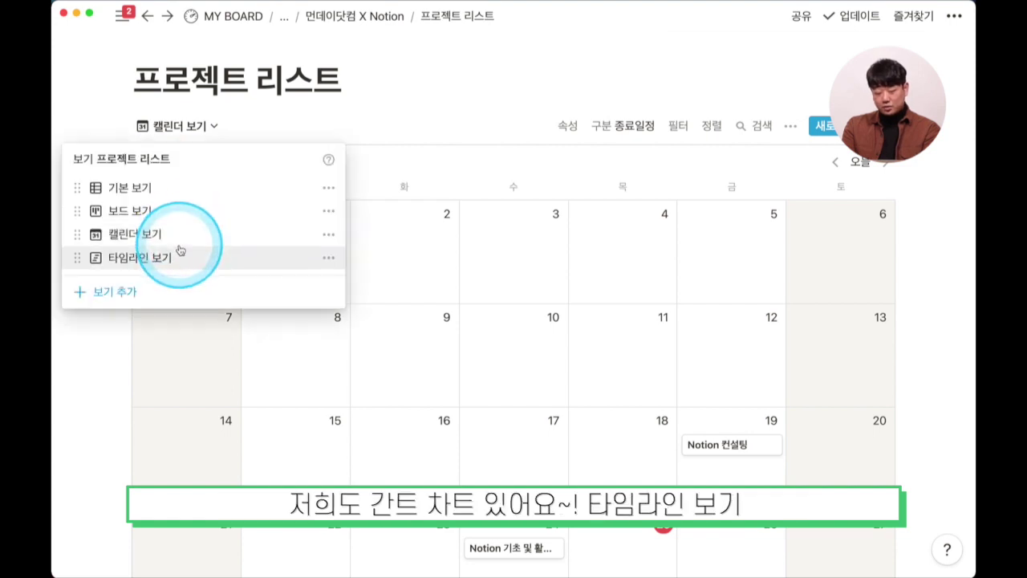
{"action": "left_click", "coordinate": [183, 253]}
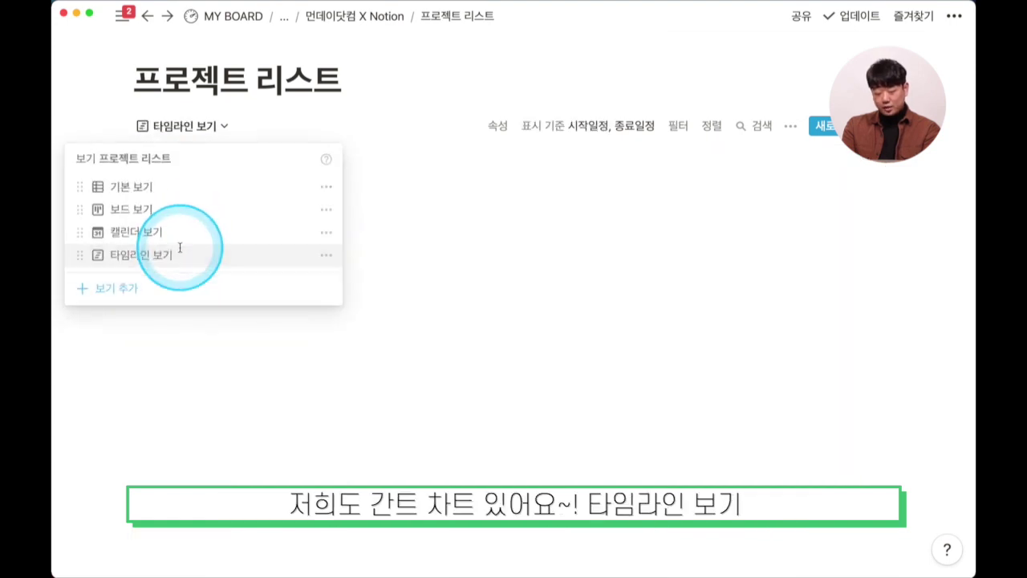
{"action": "left_click", "coordinate": [297, 237]}
{"action": "scroll", "coordinate": [403, 298], "scroll_direction": "left", "scroll_amount": 5}
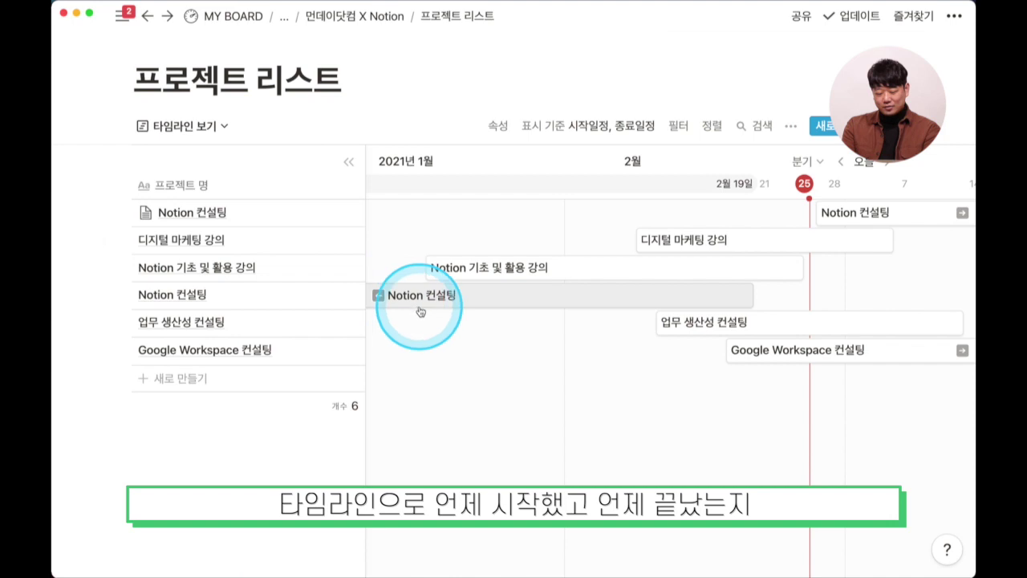
{"action": "scroll", "coordinate": [419, 311], "scroll_direction": "left", "scroll_amount": 2}
{"action": "scroll", "coordinate": [471, 310], "scroll_direction": "right", "scroll_amount": 5}
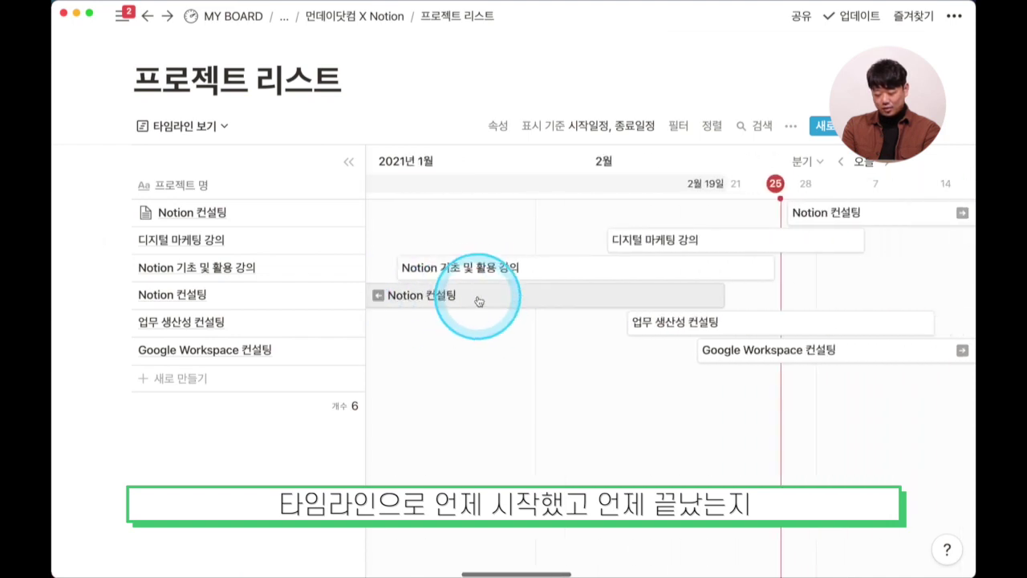
{"action": "scroll", "coordinate": [714, 304], "scroll_direction": "right", "scroll_amount": 6}
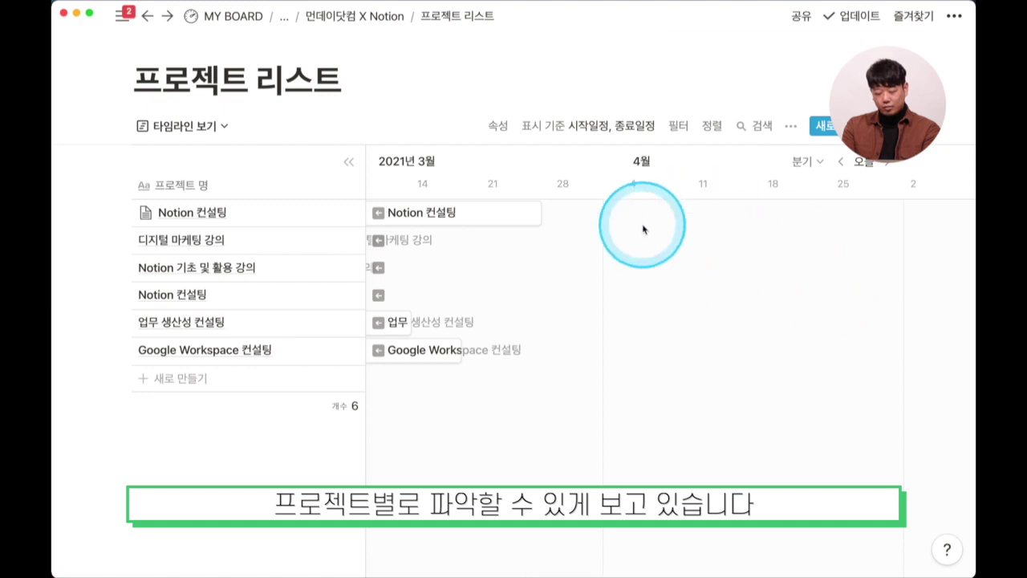
{"action": "scroll", "coordinate": [644, 228], "scroll_direction": "left", "scroll_amount": 2}
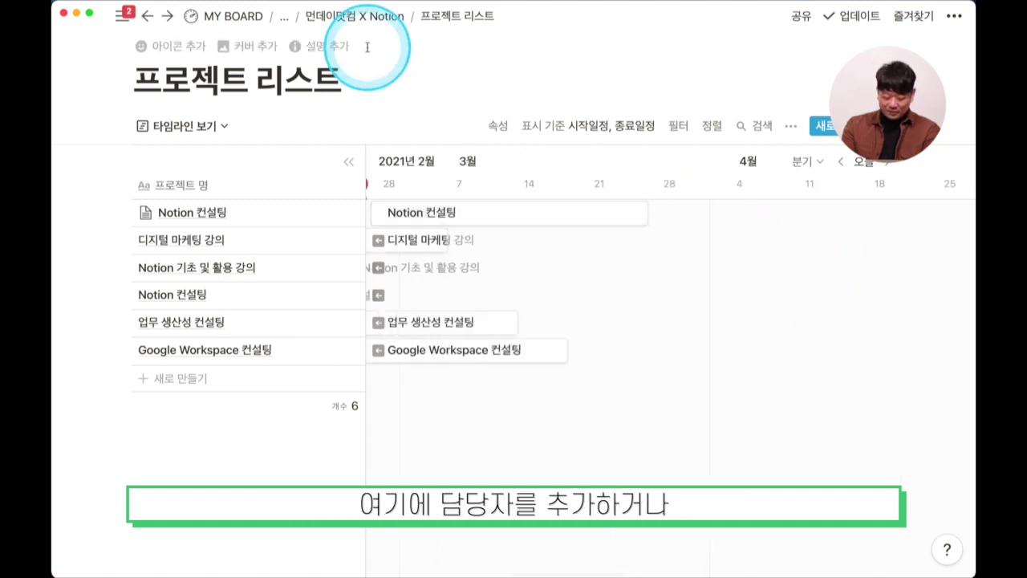
Step: Show the 담당자 property in the table of 타임라인 보기 and narrow the 프로젝트 명 column
{"action": "left_click", "coordinate": [498, 125]}
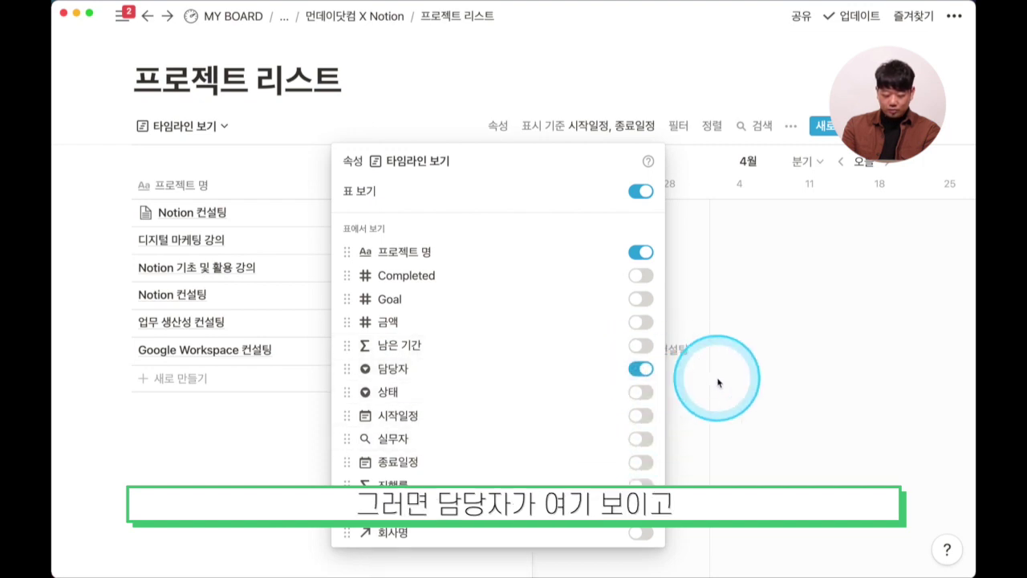
{"action": "scroll", "coordinate": [544, 383], "scroll_direction": "down", "scroll_amount": 2}
{"action": "left_click", "coordinate": [745, 364]}
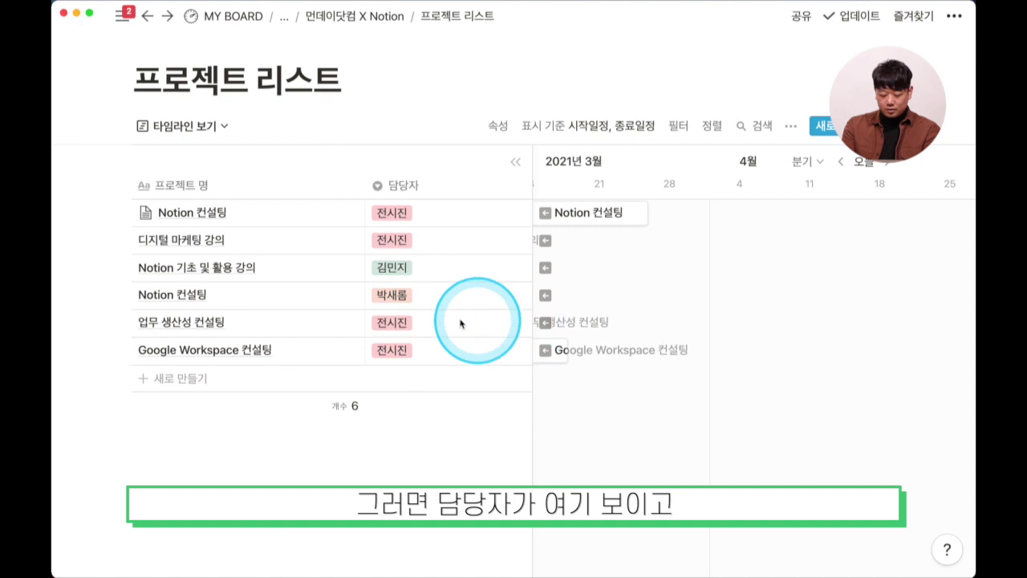
{"action": "left_click_drag", "start_coordinate": [528, 163], "coordinate": [300, 161]}
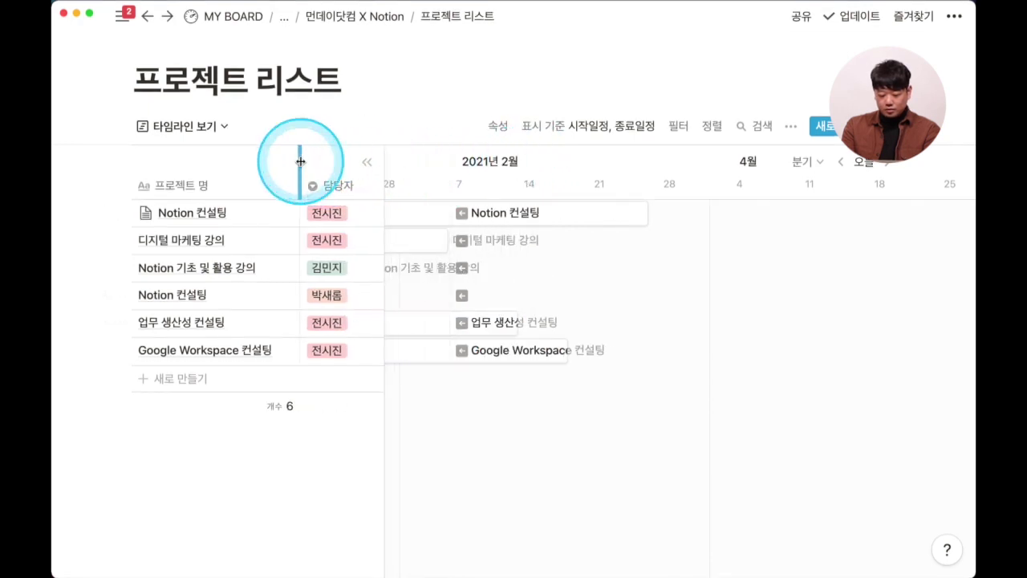
{"action": "scroll", "coordinate": [431, 247], "scroll_direction": "left", "scroll_amount": 10}
{"action": "scroll", "coordinate": [431, 252], "scroll_direction": "left", "scroll_amount": 3}
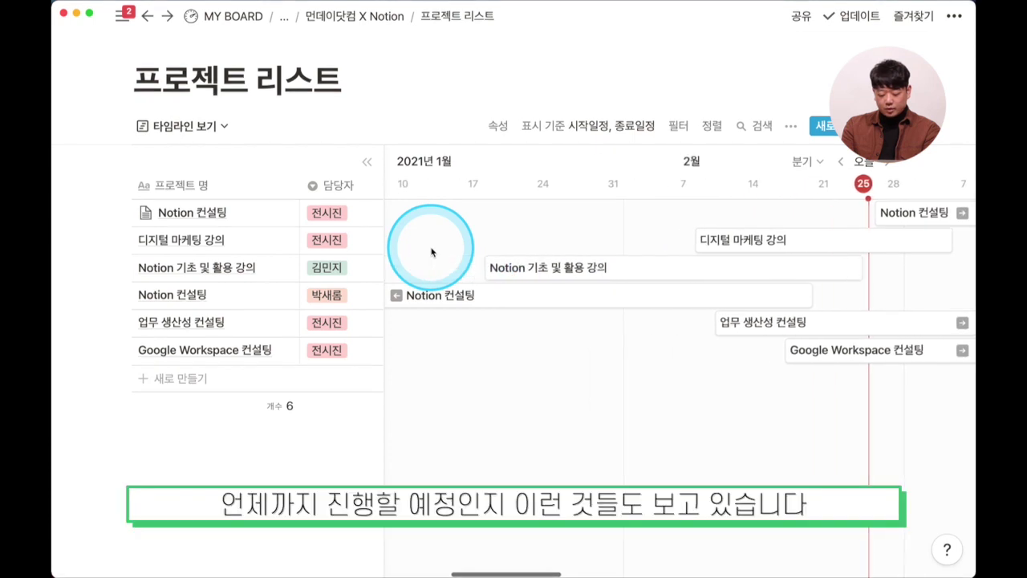
{"action": "scroll", "coordinate": [431, 252], "scroll_direction": "right", "scroll_amount": 7}
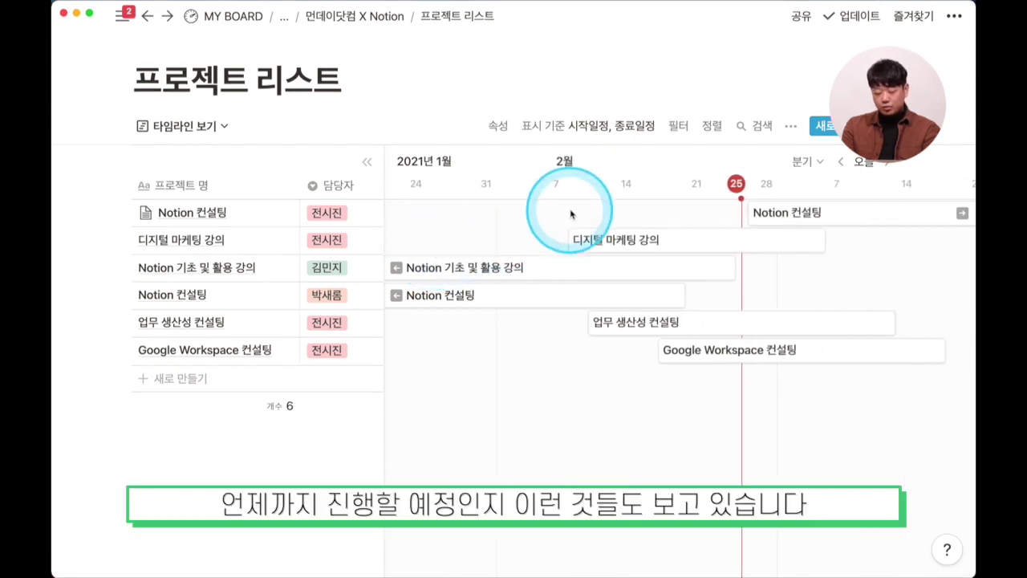
{"action": "scroll", "coordinate": [798, 252], "scroll_direction": "right", "scroll_amount": 11}
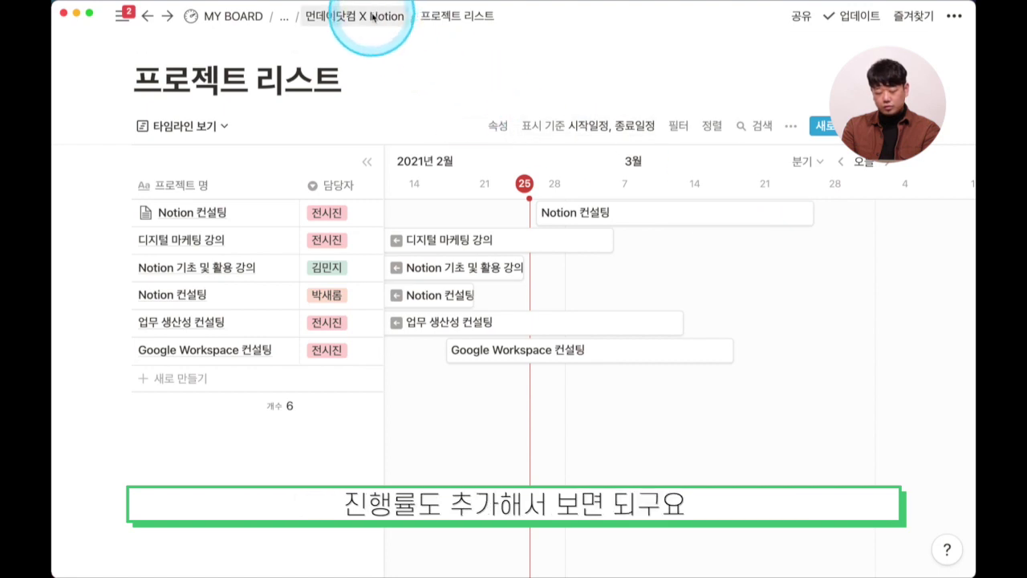
Step: Show the 진행률 property in the table of 타임라인 보기 and sort the projects by it in 오름차순
{"action": "left_click", "coordinate": [498, 126]}
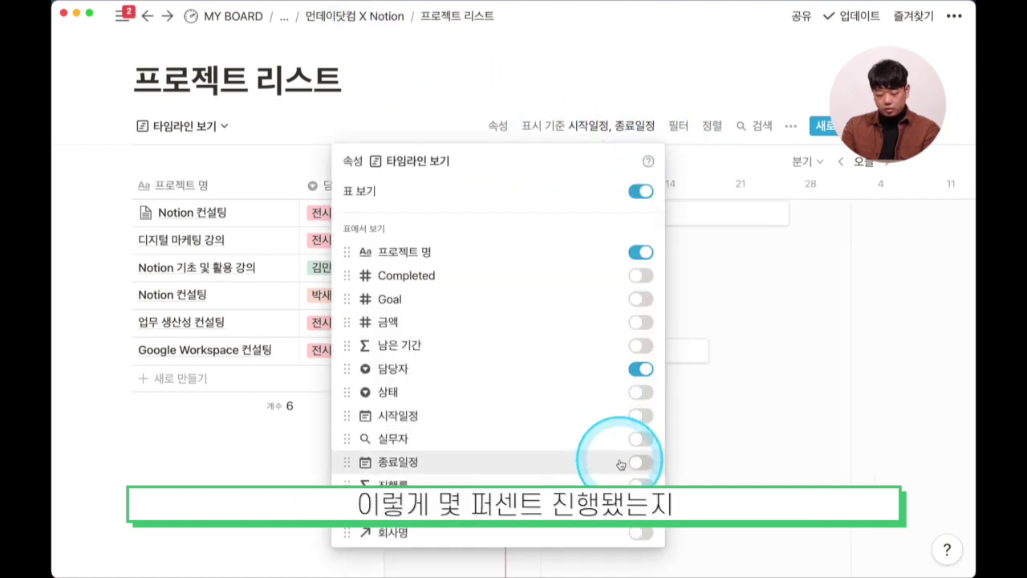
{"action": "left_click", "coordinate": [640, 484]}
{"action": "left_click", "coordinate": [773, 447]}
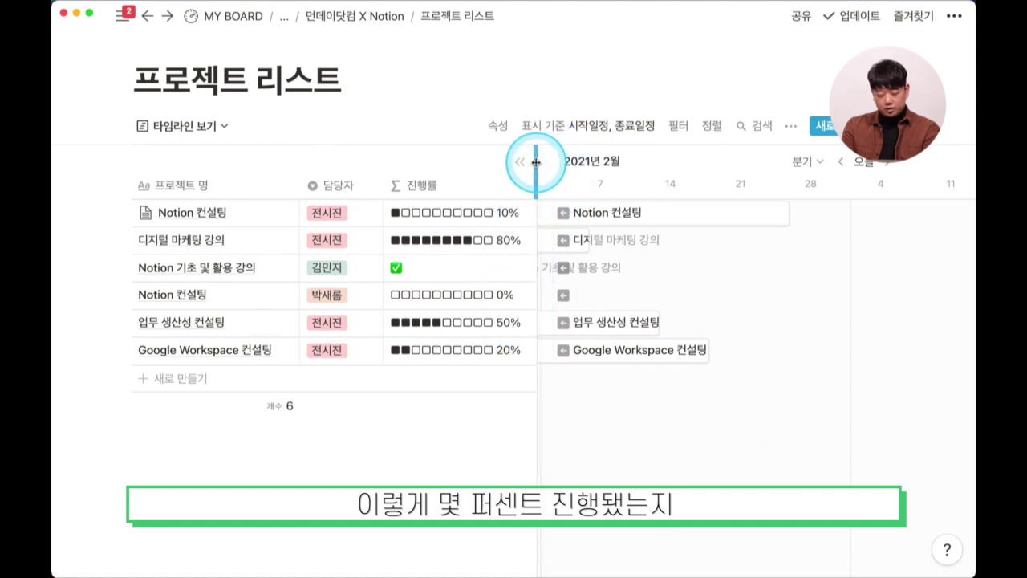
{"action": "left_click", "coordinate": [428, 195]}
{"action": "left_click", "coordinate": [434, 358]}
{"action": "left_click", "coordinate": [671, 345]}
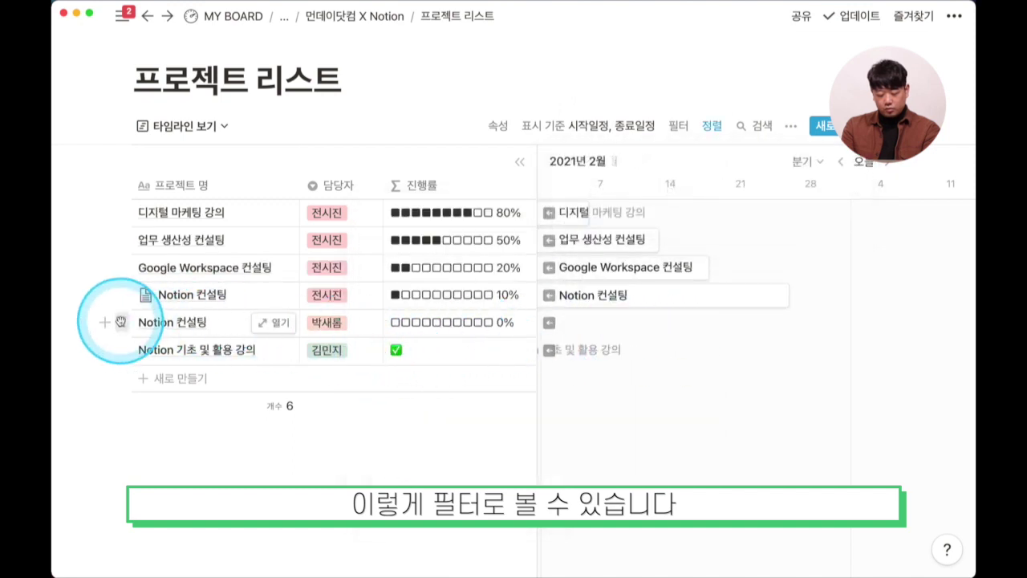
Step: Filter 타임라인 보기 of 프로젝트 리스트 so that 상태 equals 진행중
{"action": "left_click", "coordinate": [456, 181]}
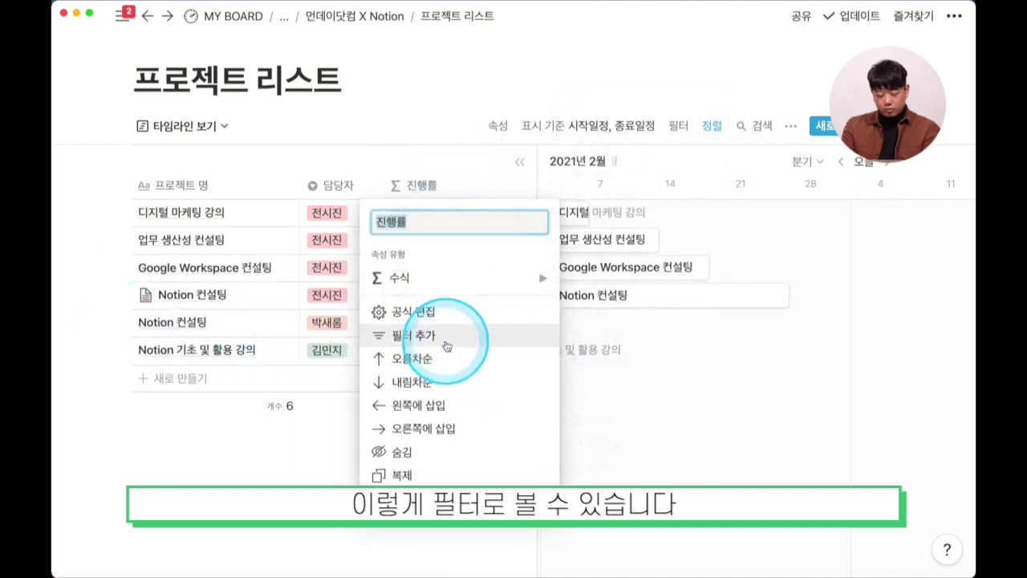
{"action": "left_click", "coordinate": [447, 346]}
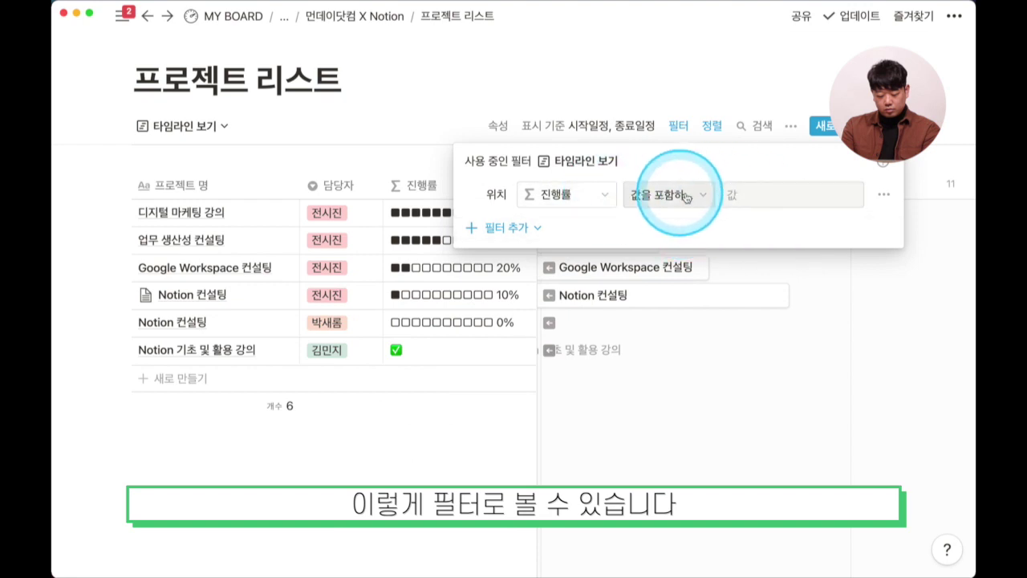
{"action": "left_click", "coordinate": [584, 197]}
{"action": "left_click", "coordinate": [582, 293]}
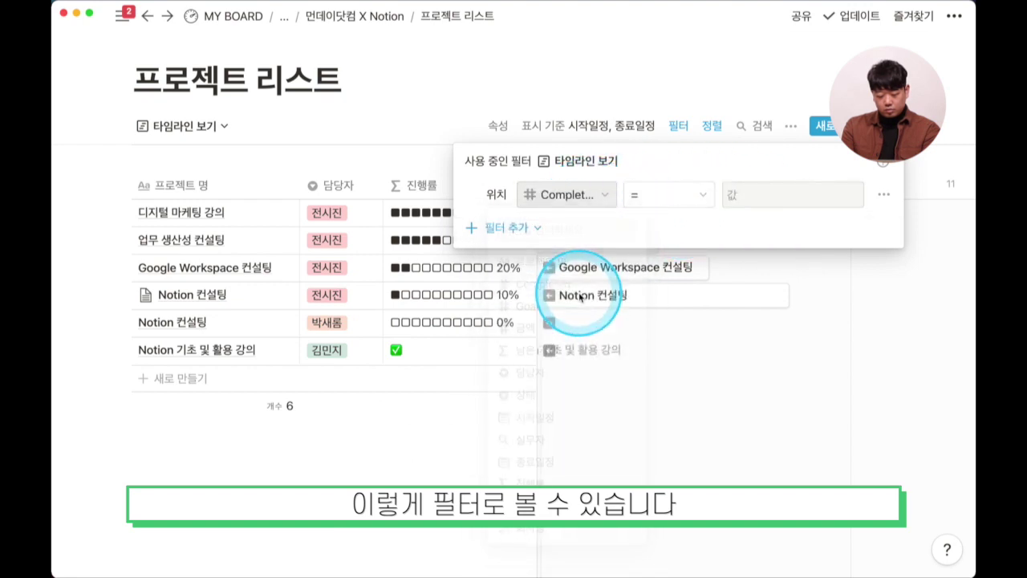
{"action": "left_click", "coordinate": [590, 200]}
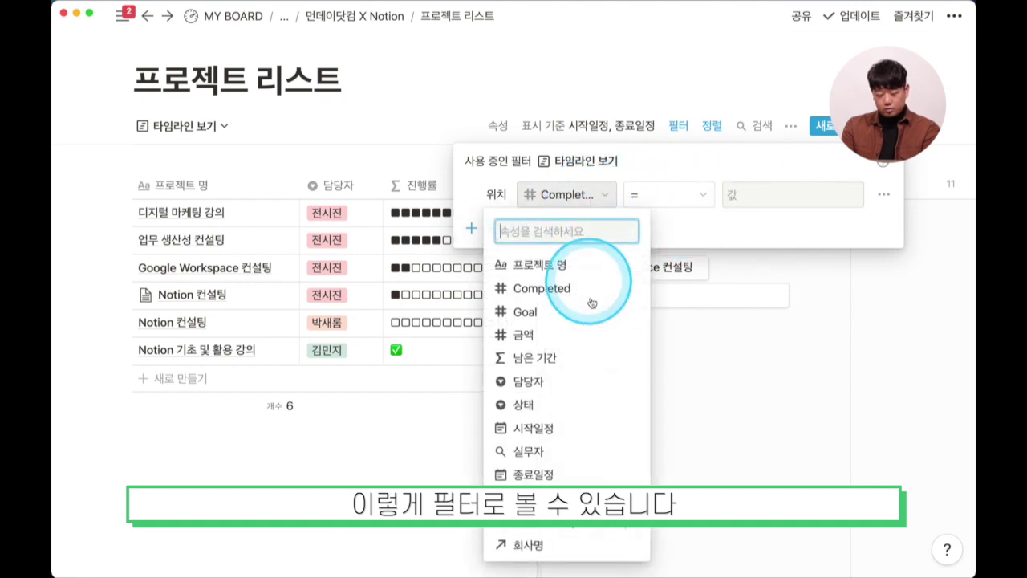
{"action": "left_click", "coordinate": [582, 405]}
{"action": "left_click", "coordinate": [754, 194]}
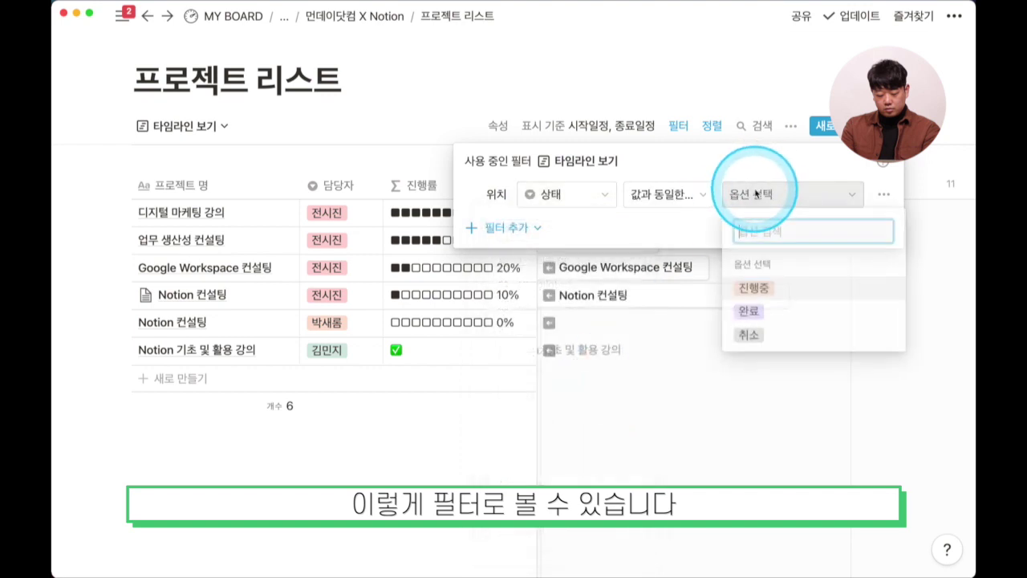
{"action": "left_click", "coordinate": [763, 286]}
{"action": "left_click", "coordinate": [607, 390]}
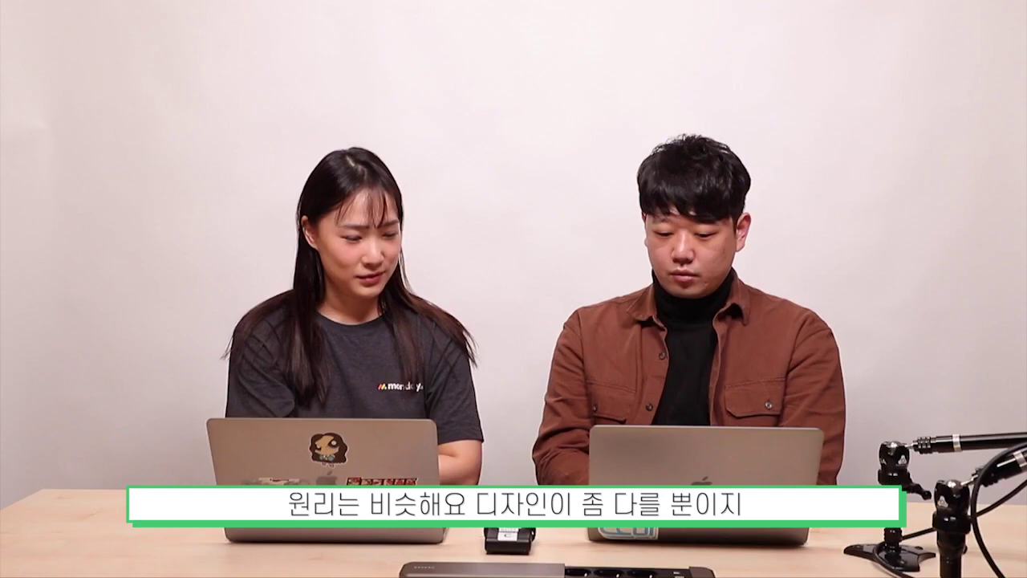
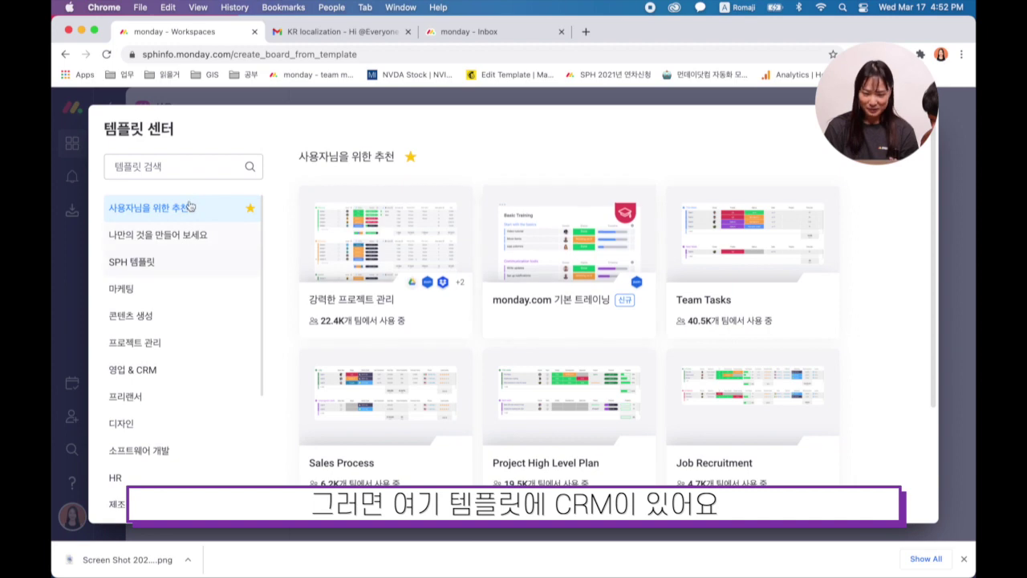
Step: Switch to monday.com, search its 템플릿 센터 for "crm", look through the matching templates and use the CRM template
{"action": "mouse_move", "coordinate": [367, 236]}
{"action": "type", "text": "crm"}
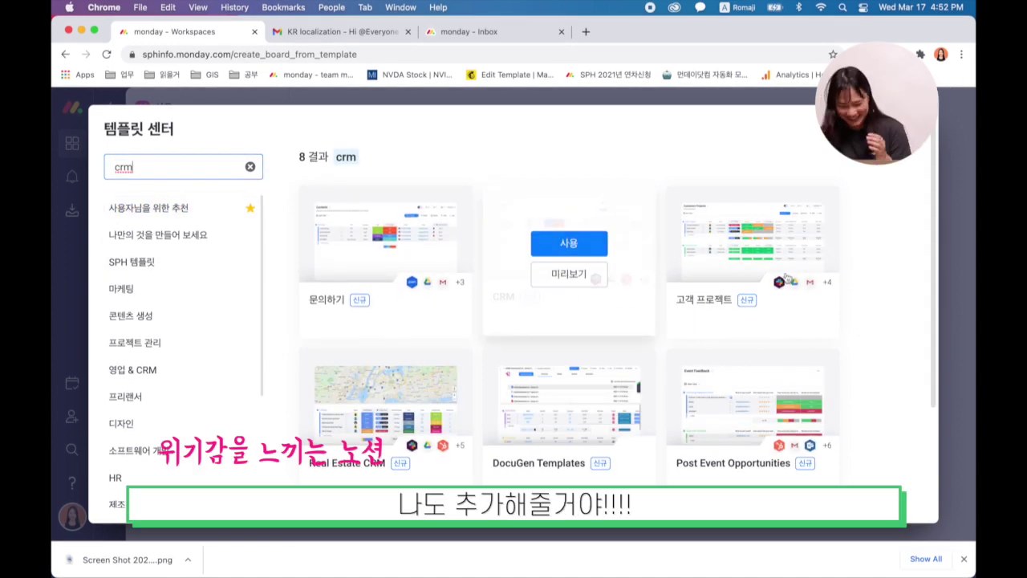
{"action": "scroll", "coordinate": [912, 307], "scroll_direction": "down", "scroll_amount": 3}
{"action": "scroll", "coordinate": [912, 307], "scroll_direction": "down", "scroll_amount": 1}
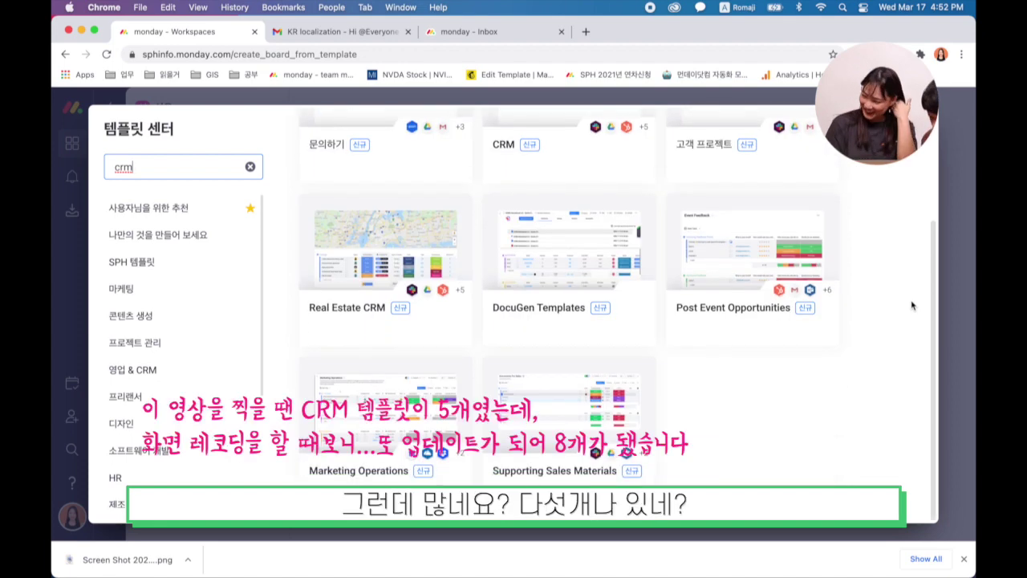
{"action": "scroll", "coordinate": [913, 305], "scroll_direction": "up", "scroll_amount": 5}
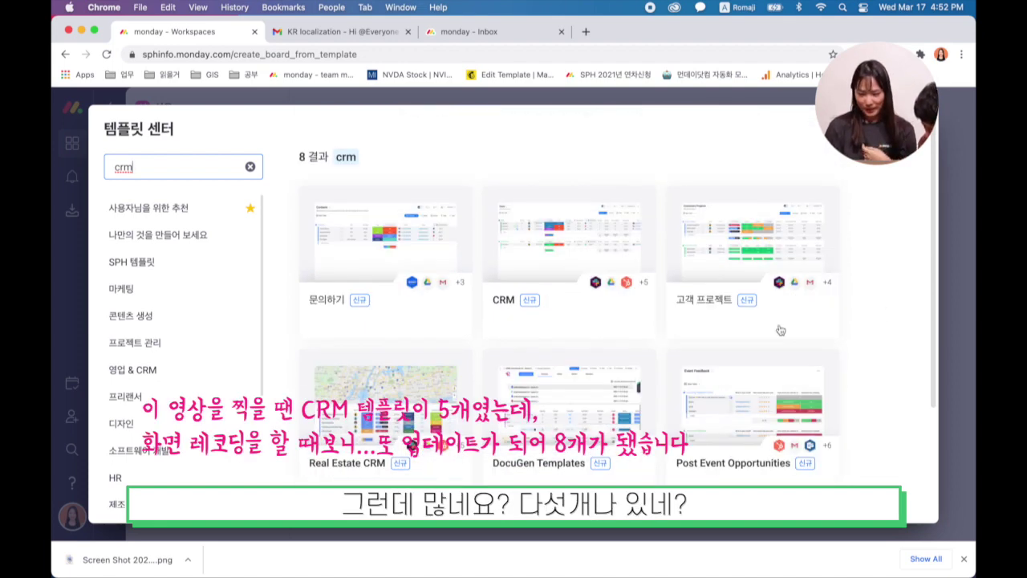
{"action": "mouse_move", "coordinate": [565, 261]}
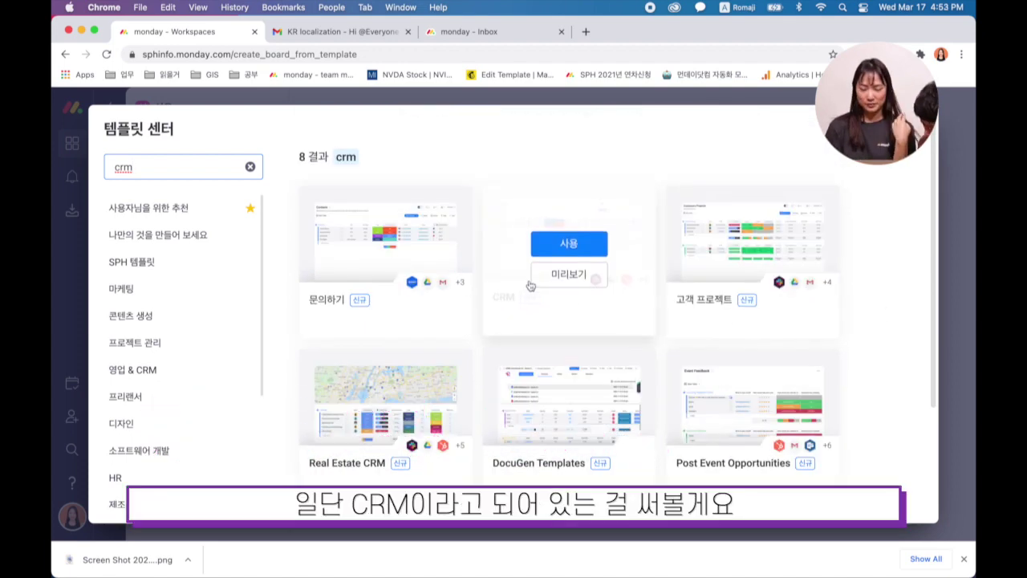
{"action": "left_click", "coordinate": [568, 243]}
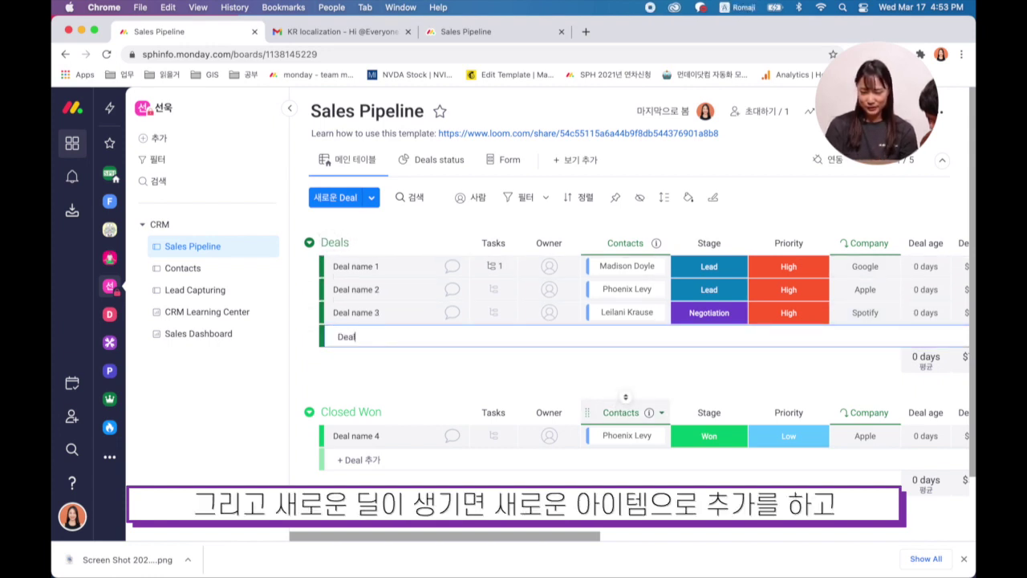
Step: Add an item named Deal to the Deals group and give it a subitem named 연락
{"action": "key", "text": "Return"}
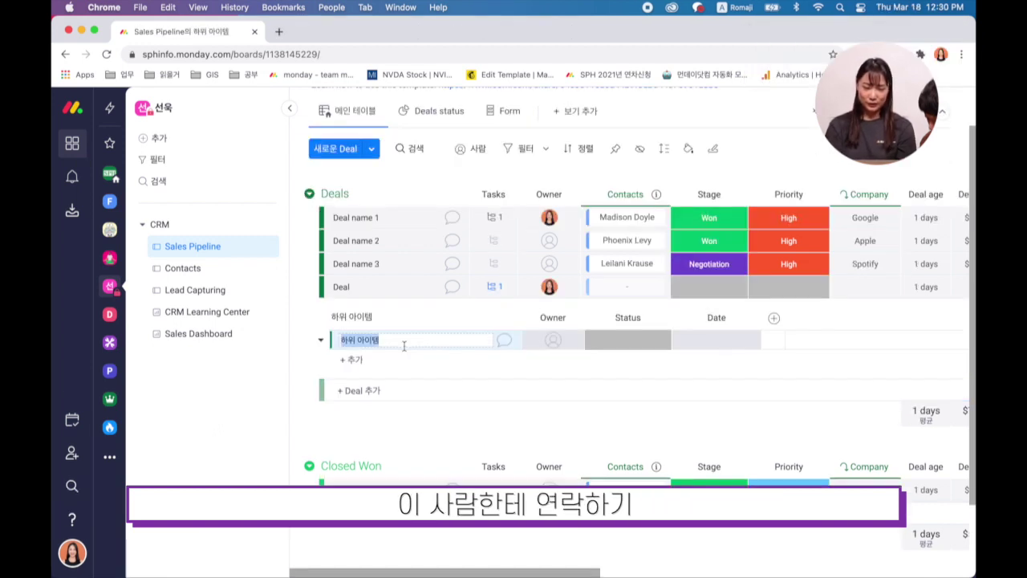
{"action": "key", "text": "ctrl+space"}
{"action": "type", "text": "연락"}
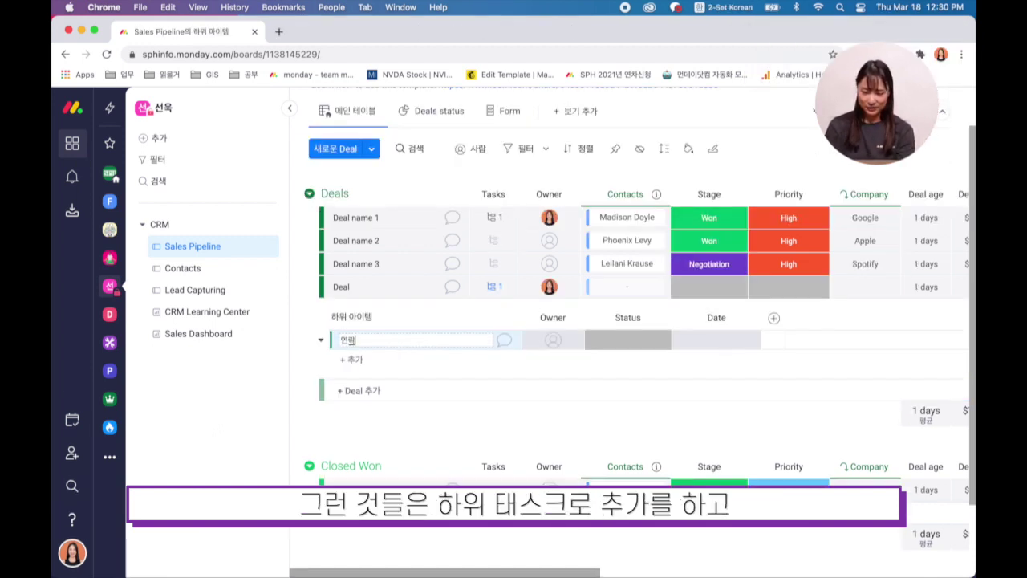
Step: Assign the suggested account member as Owner of the 연락 subitem and of Deal name 1
{"action": "left_click", "coordinate": [553, 340]}
{"action": "left_click", "coordinate": [552, 402]}
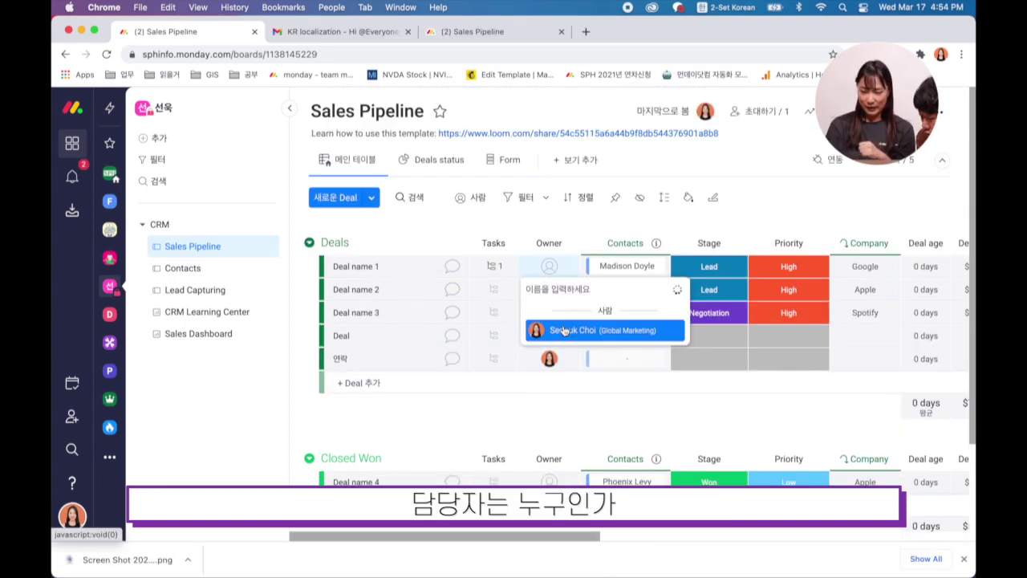
{"action": "left_click", "coordinate": [566, 332]}
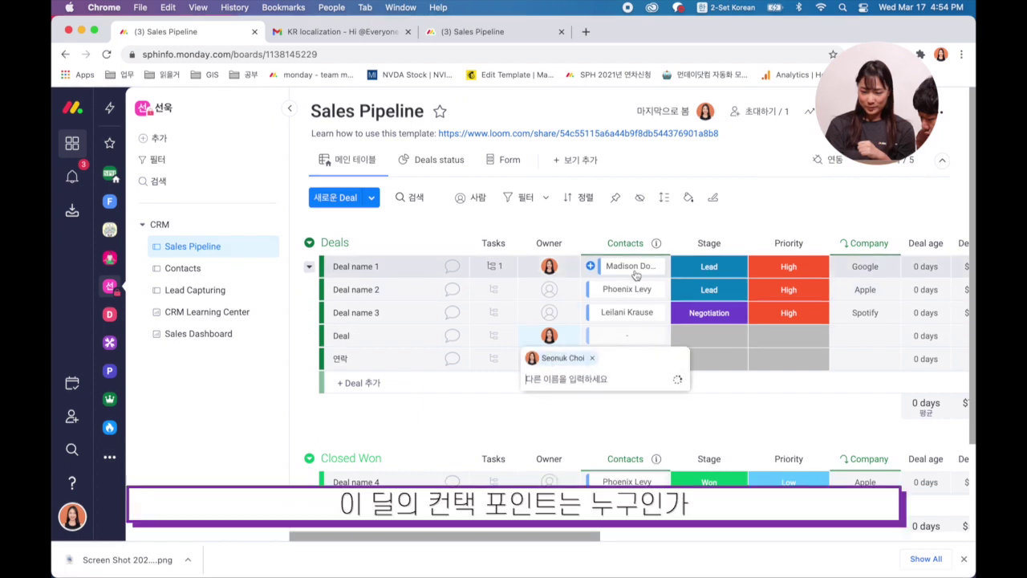
{"action": "left_click", "coordinate": [757, 425]}
Step: Look over the Stage label options available for Deal name 1 in the Sales Pipeline board
{"action": "left_click_drag", "start_coordinate": [558, 538], "coordinate": [652, 539]}
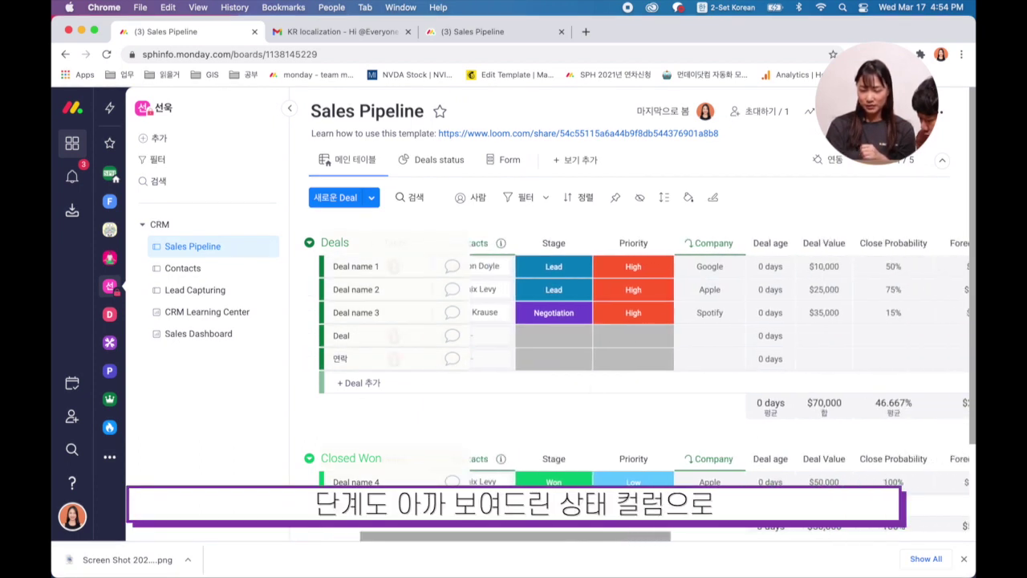
{"action": "left_click", "coordinate": [541, 269]}
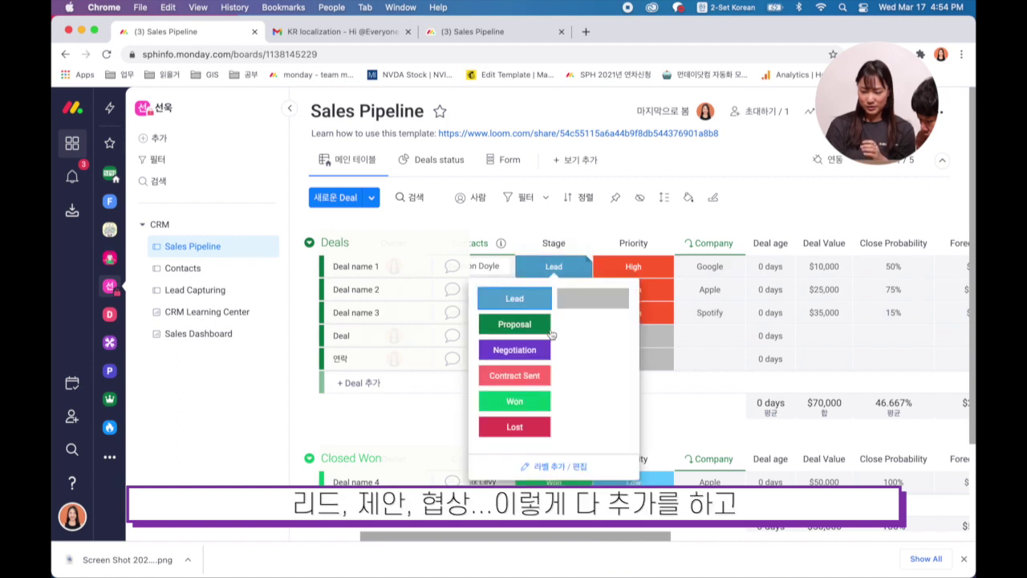
{"action": "left_click", "coordinate": [659, 434]}
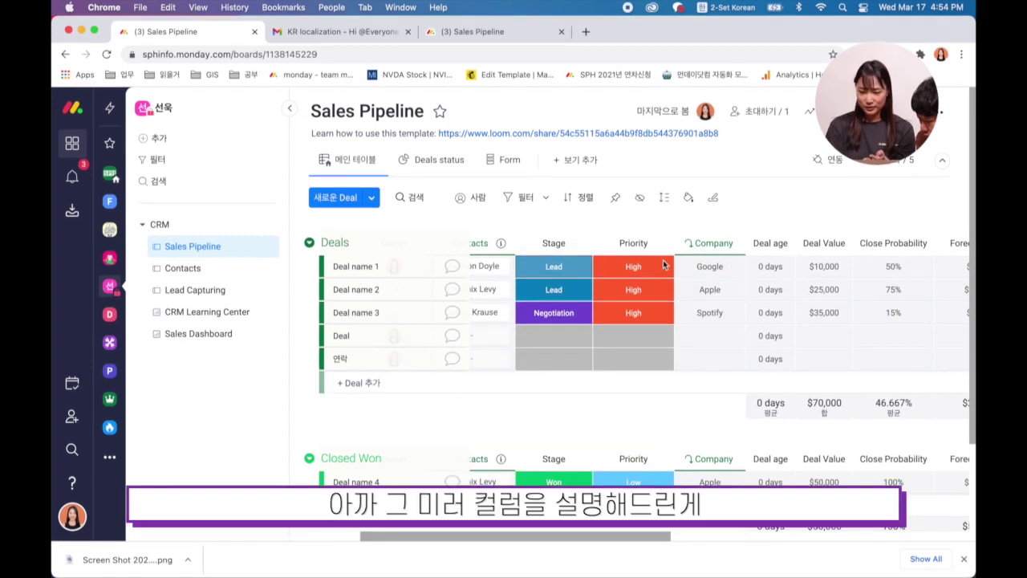
Step: View the customer records in the Contacts board and return to the Sales Pipeline board
{"action": "left_click", "coordinate": [214, 272]}
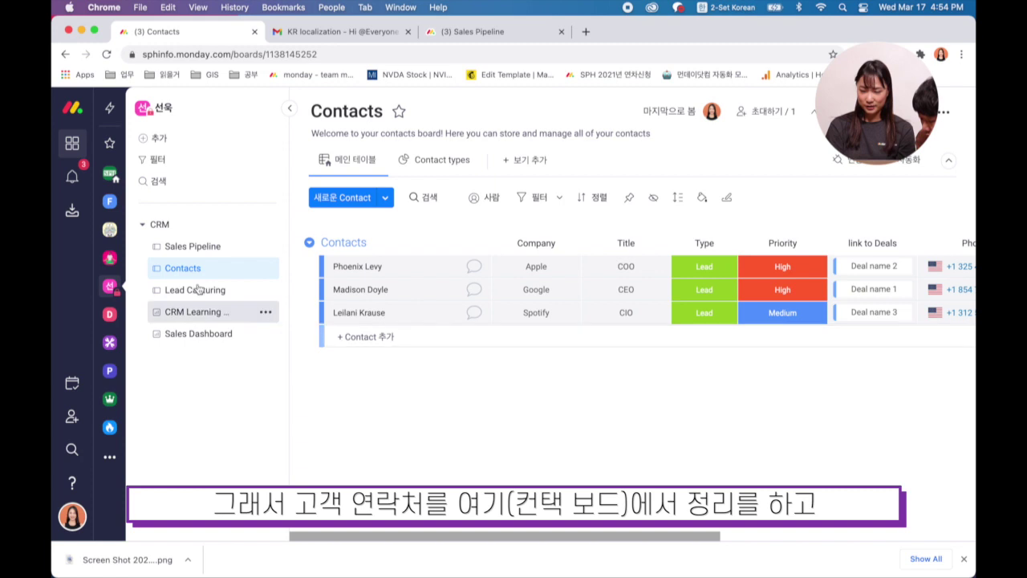
{"action": "left_click", "coordinate": [190, 252]}
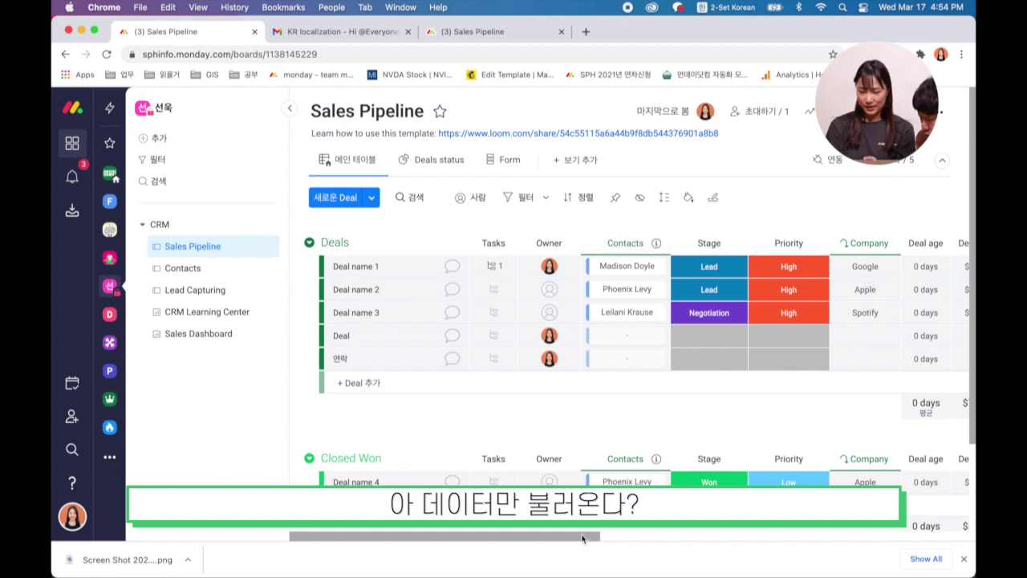
Step: Examine the formula behind the Deal age column, along with the Deal Value, Close Probability and Forecast value columns
{"action": "left_click_drag", "start_coordinate": [620, 536], "coordinate": [783, 532]}
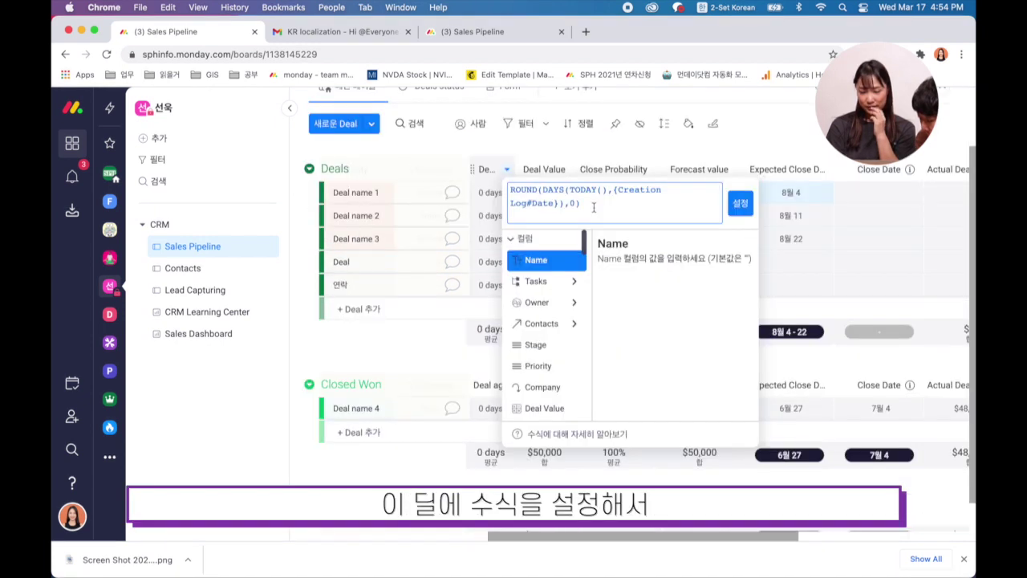
{"action": "left_click_drag", "start_coordinate": [582, 203], "coordinate": [502, 185]}
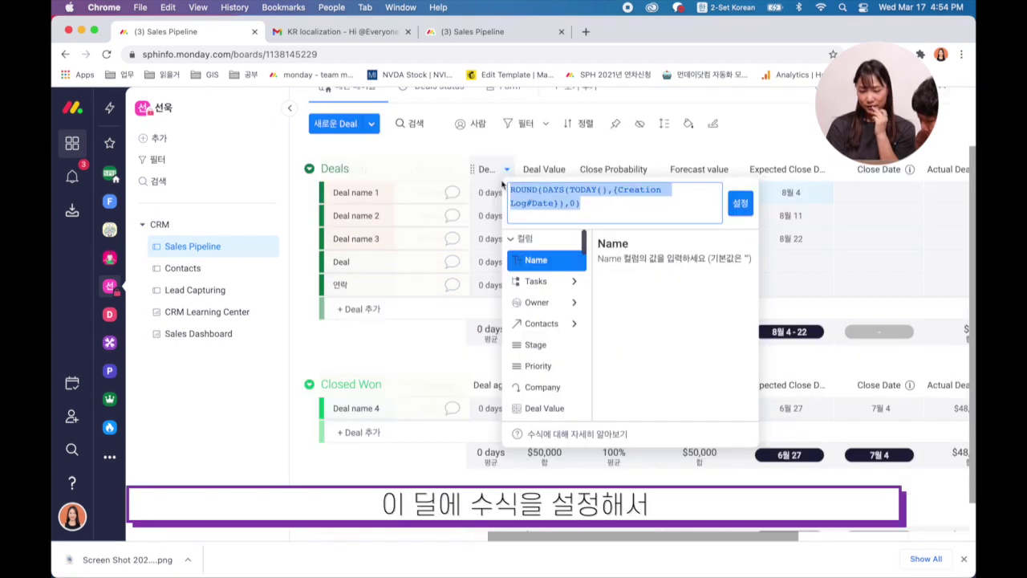
{"action": "left_click", "coordinate": [604, 214]}
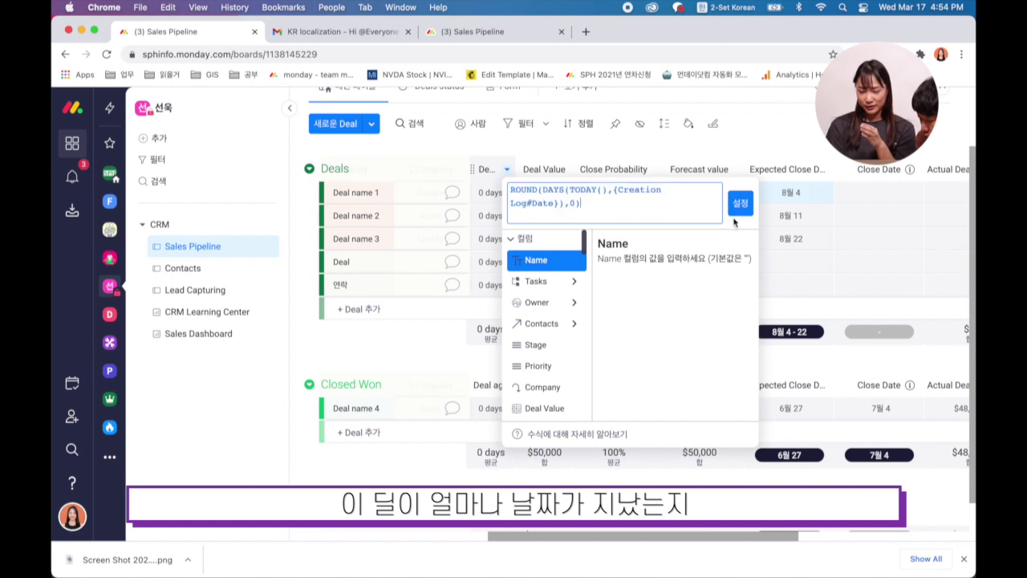
{"action": "left_click", "coordinate": [426, 362]}
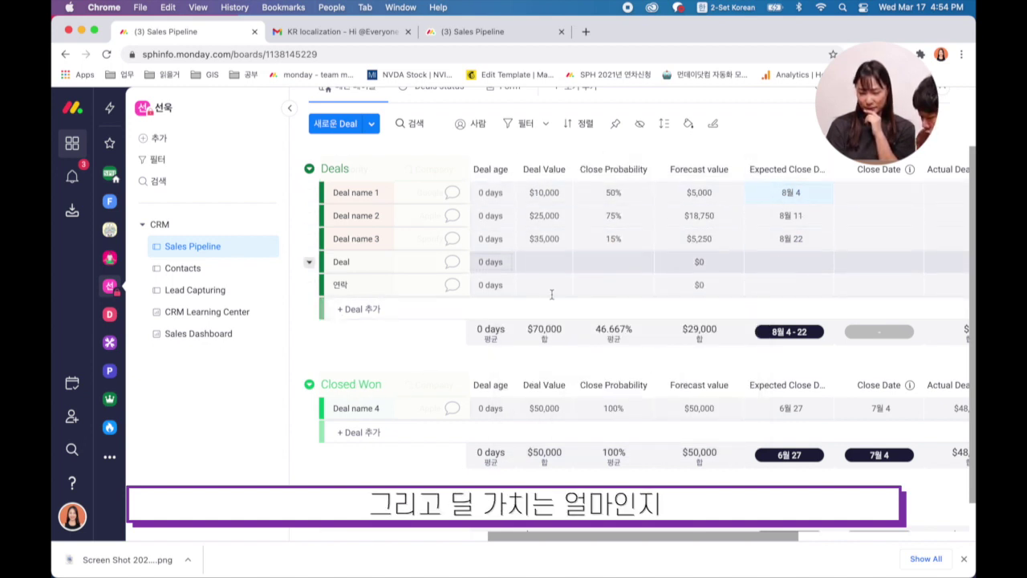
{"action": "left_click_drag", "start_coordinate": [651, 539], "coordinate": [613, 538]}
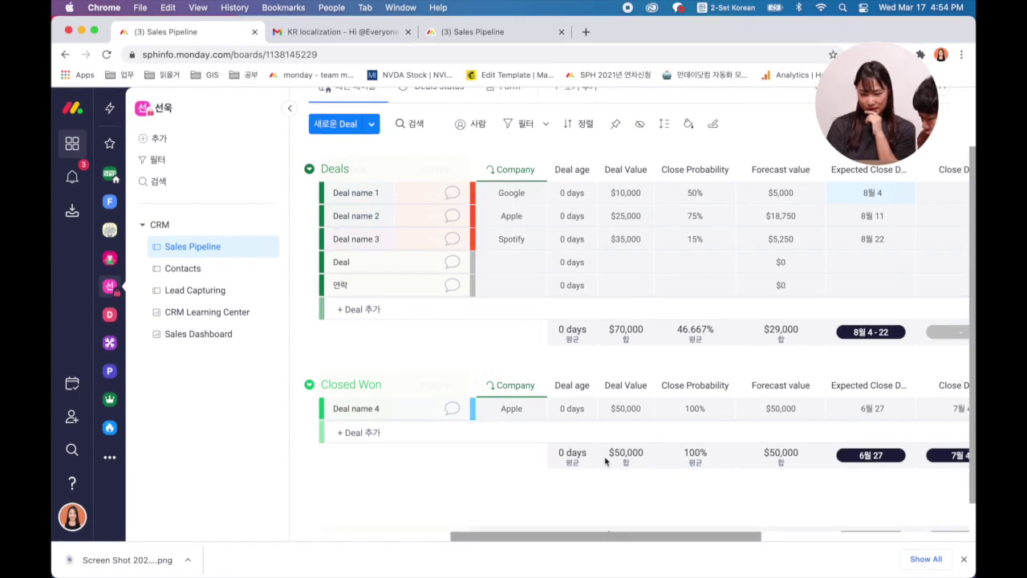
Step: Examine the columns and functions available in the formula editor of the Deal age column
{"action": "left_click", "coordinate": [566, 193]}
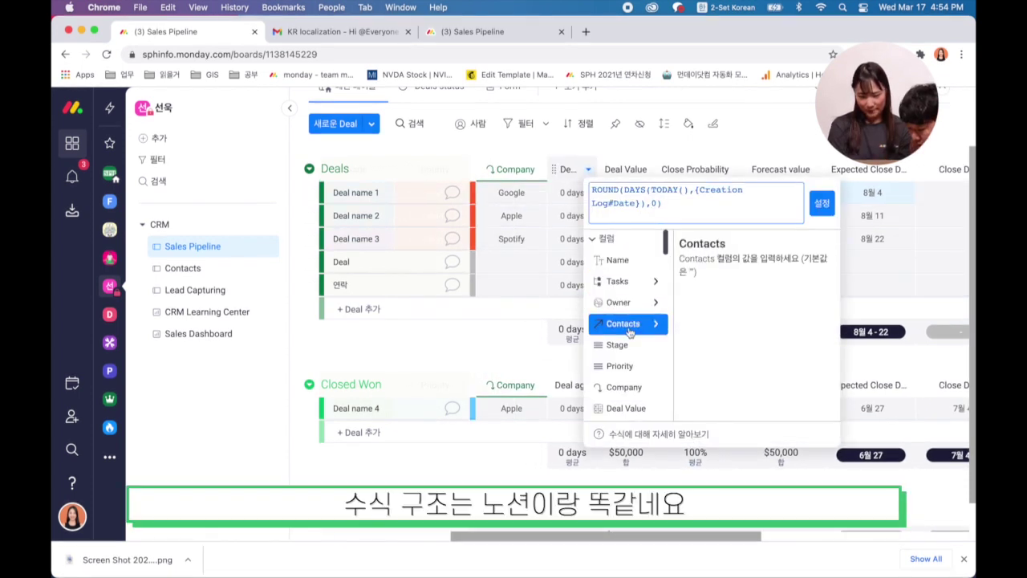
{"action": "scroll", "coordinate": [620, 280], "scroll_direction": "down", "scroll_amount": 3}
{"action": "scroll", "coordinate": [621, 280], "scroll_direction": "down", "scroll_amount": 10}
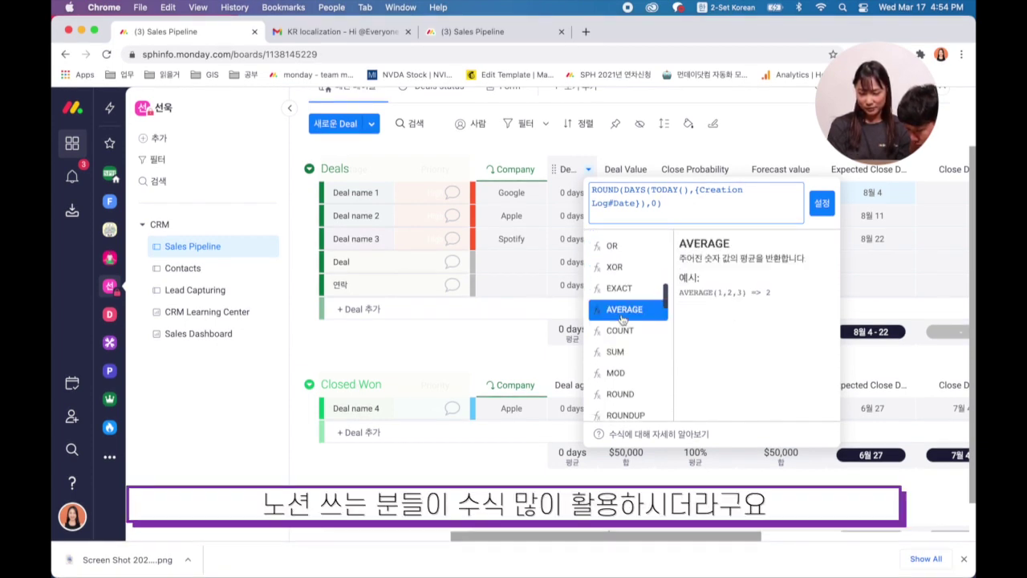
{"action": "scroll", "coordinate": [622, 321], "scroll_direction": "down", "scroll_amount": 3}
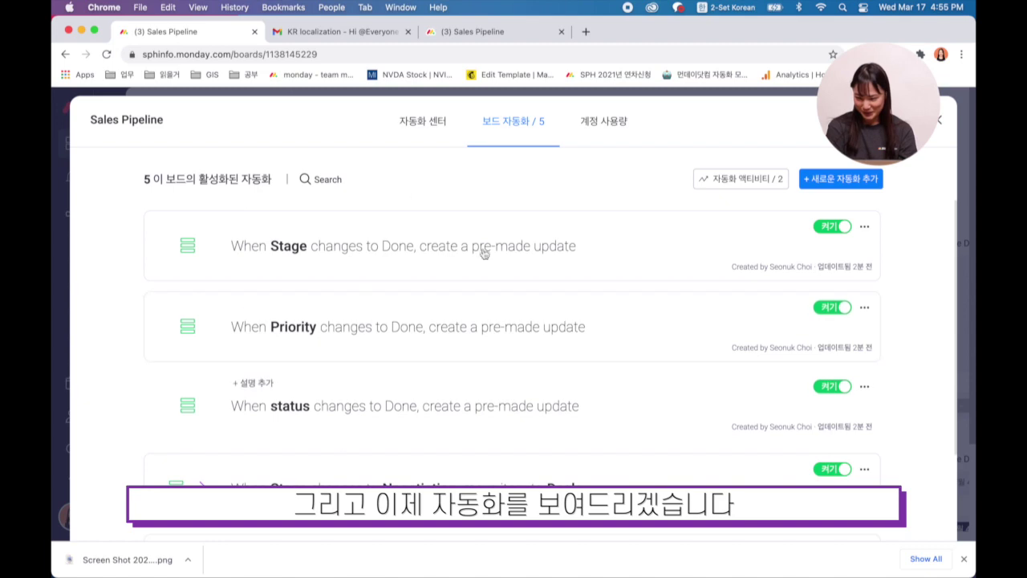
Step: Look over the active automations of the Sales Pipeline board and return to the board
{"action": "scroll", "coordinate": [257, 233], "scroll_direction": "down", "scroll_amount": 3}
{"action": "scroll", "coordinate": [545, 461], "scroll_direction": "up", "scroll_amount": 3}
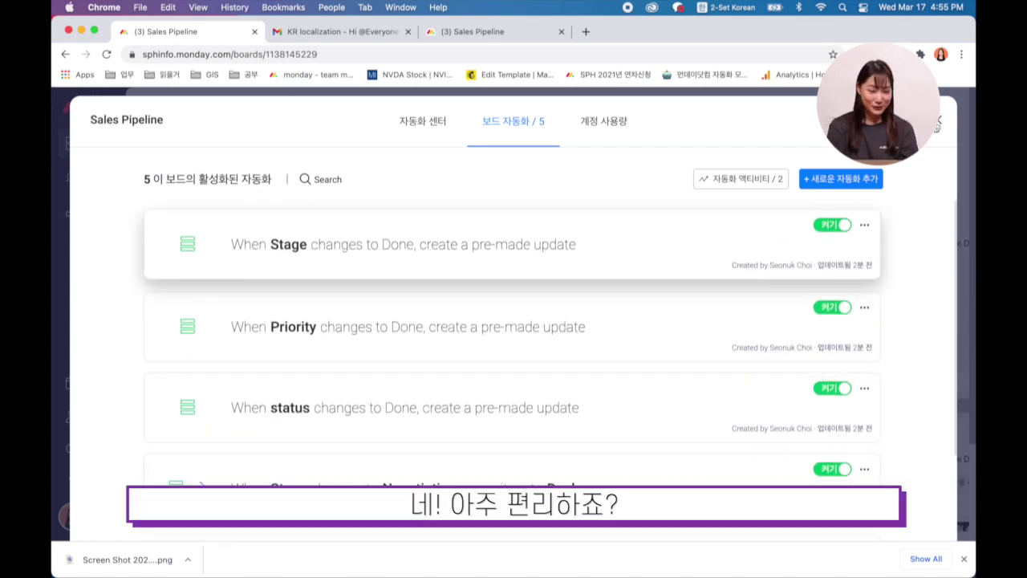
{"action": "left_click", "coordinate": [939, 119]}
Step: Set the Stage of Deal name 1 and Deal name 2 to Won in the Deals group
{"action": "scroll", "coordinate": [583, 434], "scroll_direction": "down", "scroll_amount": 3}
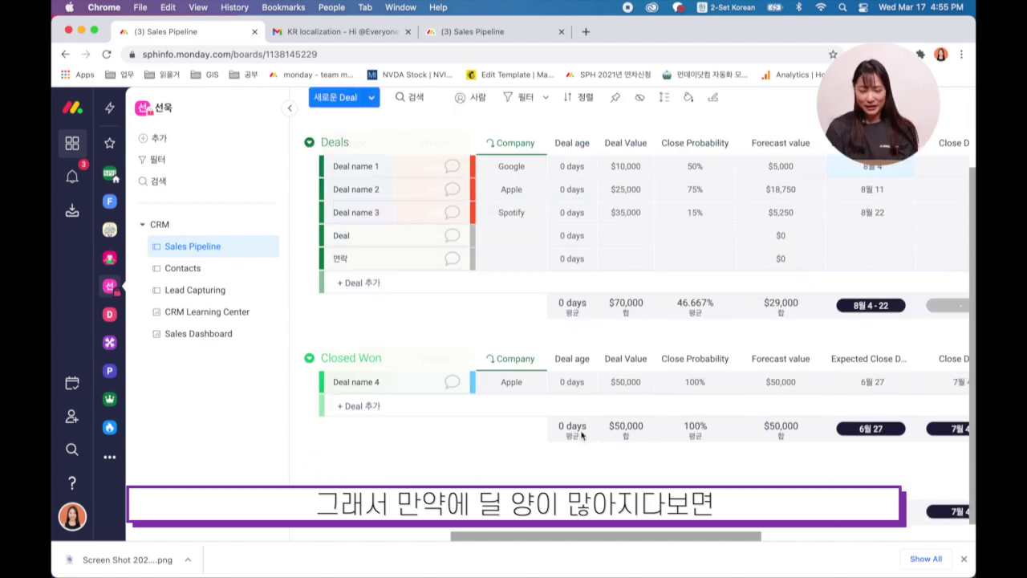
{"action": "scroll", "coordinate": [580, 443], "scroll_direction": "up", "scroll_amount": 3}
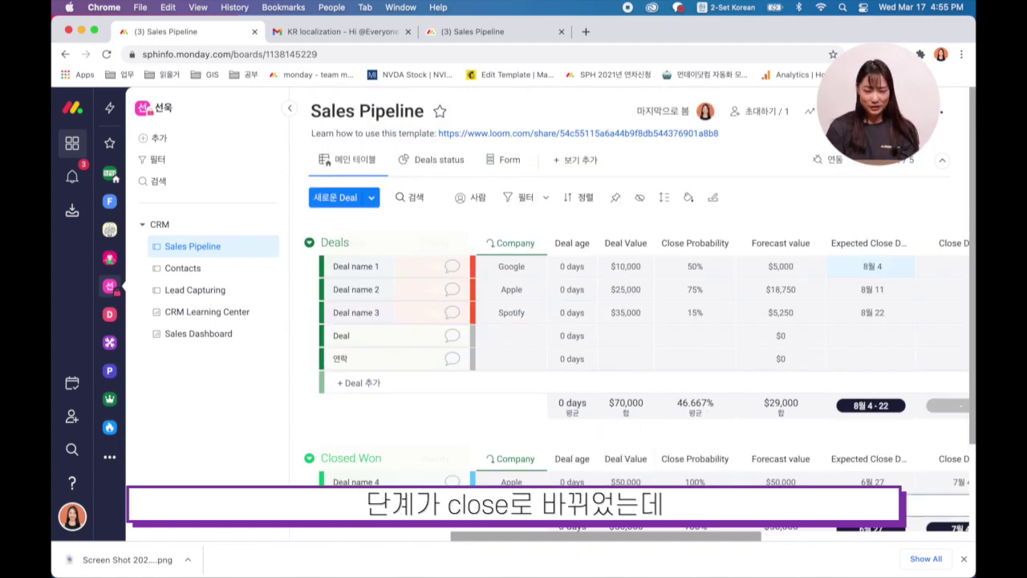
{"action": "left_click_drag", "start_coordinate": [574, 542], "coordinate": [428, 539]}
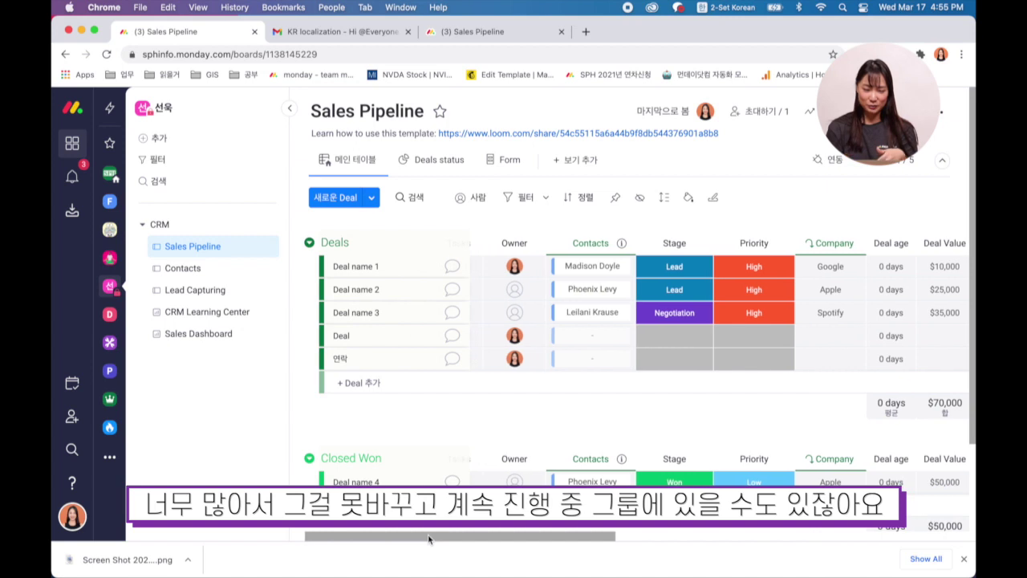
{"action": "left_click", "coordinate": [695, 270]}
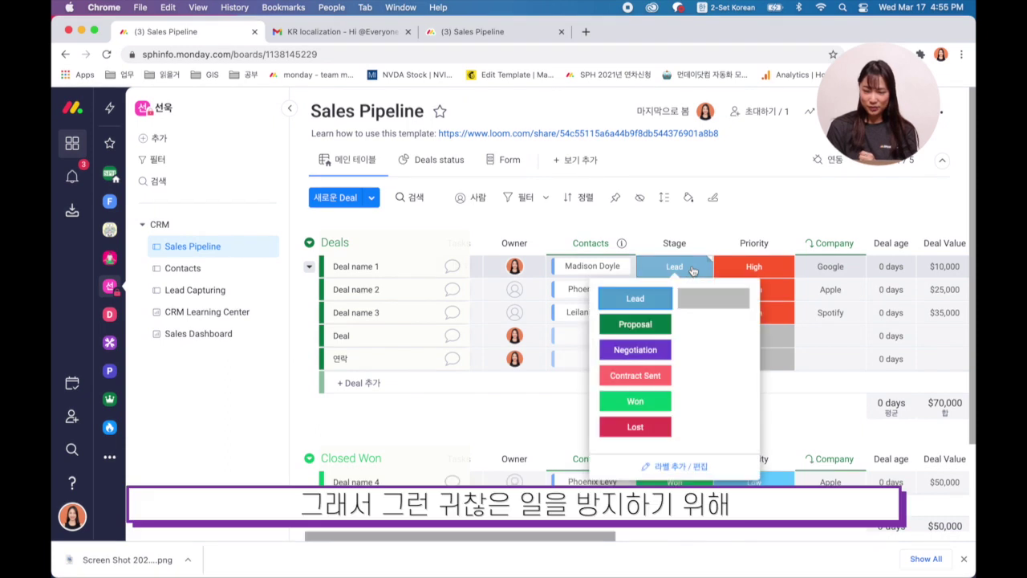
{"action": "left_click", "coordinate": [628, 406]}
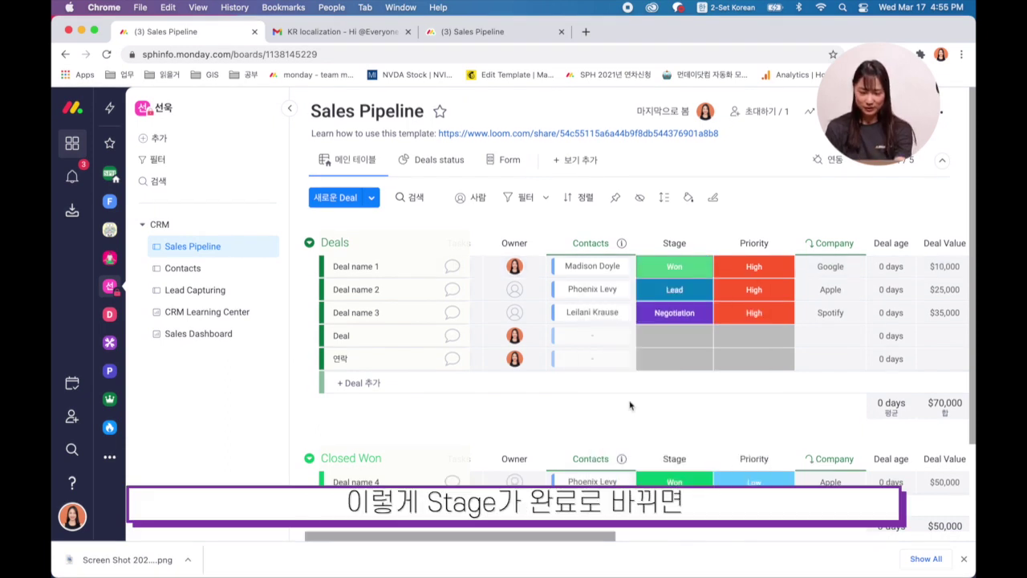
{"action": "scroll", "coordinate": [630, 406], "scroll_direction": "down", "scroll_amount": 1}
{"action": "left_click", "coordinate": [680, 290]}
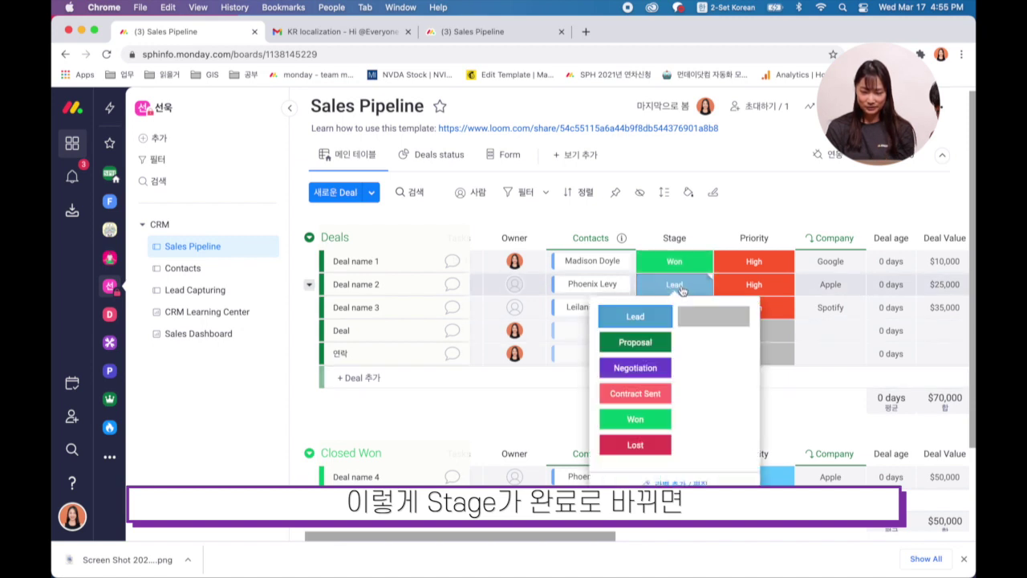
{"action": "left_click", "coordinate": [646, 425]}
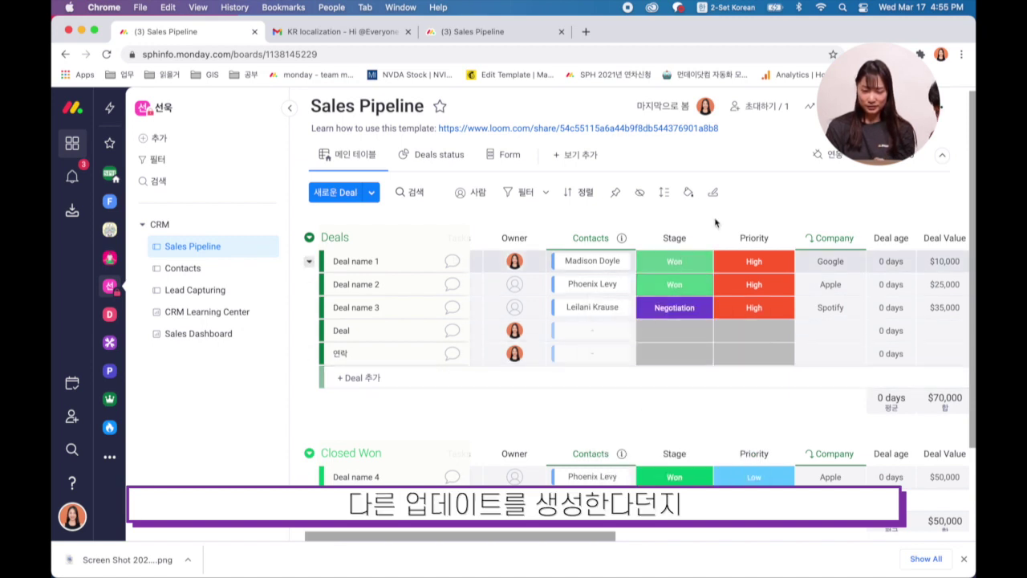
Step: Inspect the automation that creates a pre-made update on Stage change, review the board's other automations, and close the list
{"action": "left_click", "coordinate": [895, 156]}
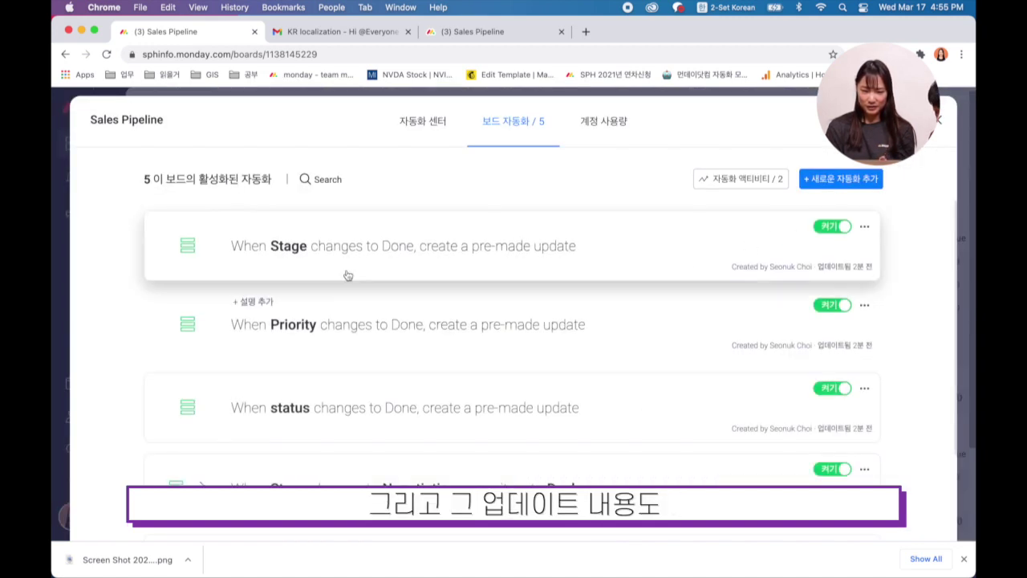
{"action": "left_click", "coordinate": [571, 268]}
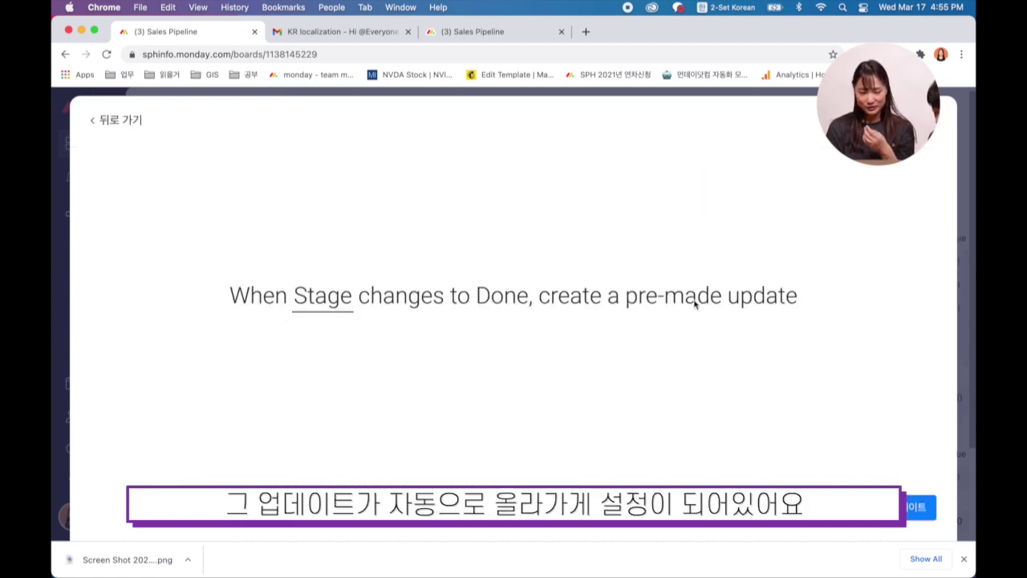
{"action": "left_click", "coordinate": [119, 119]}
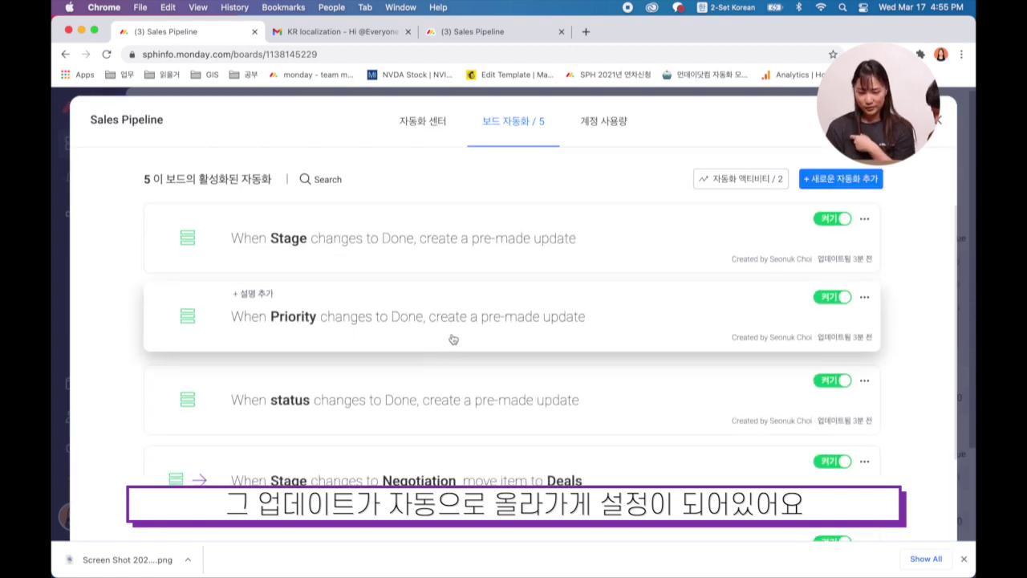
{"action": "scroll", "coordinate": [259, 329], "scroll_direction": "down", "scroll_amount": 2}
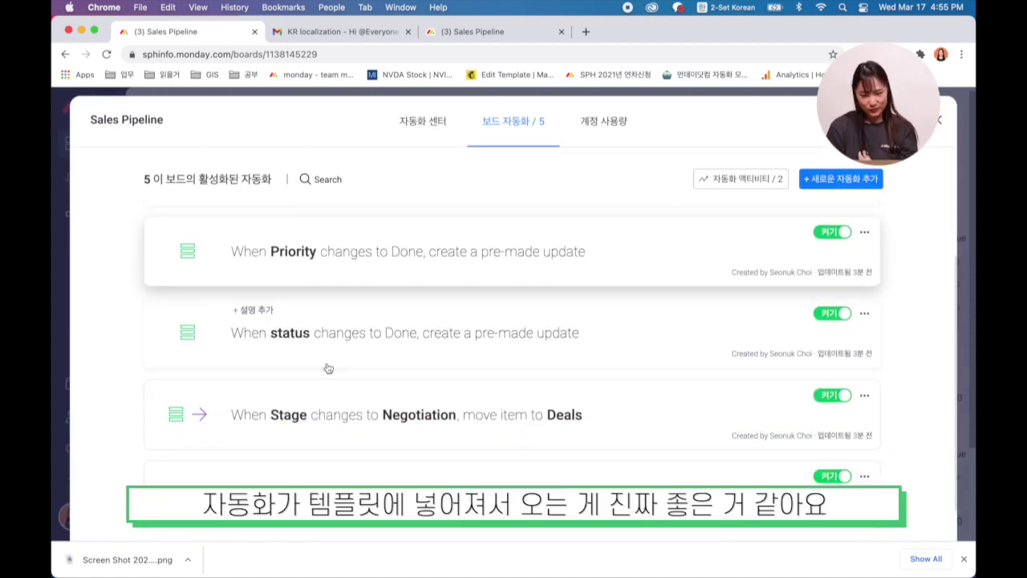
{"action": "scroll", "coordinate": [655, 363], "scroll_direction": "down", "scroll_amount": 2}
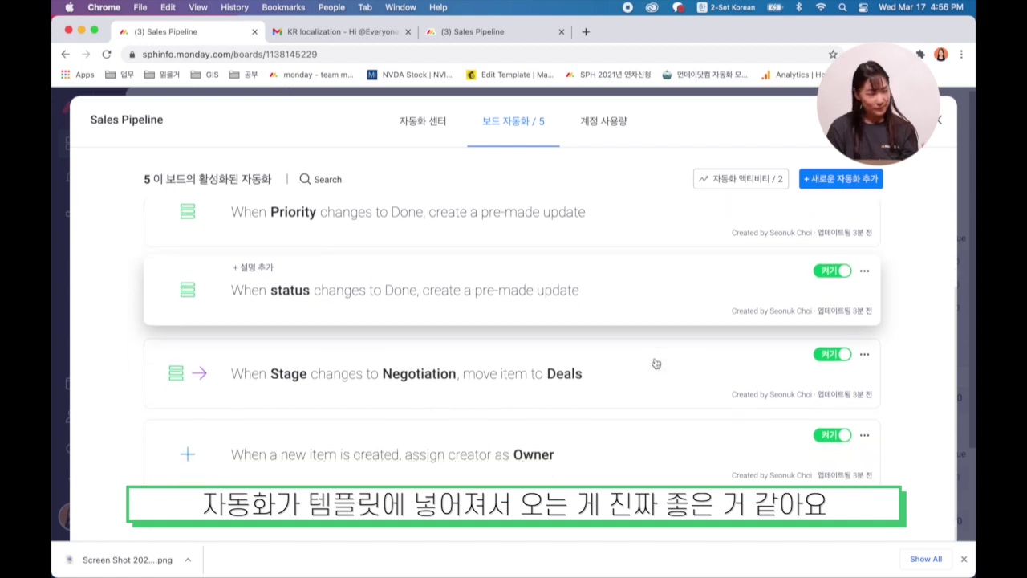
{"action": "scroll", "coordinate": [654, 362], "scroll_direction": "up", "scroll_amount": 4}
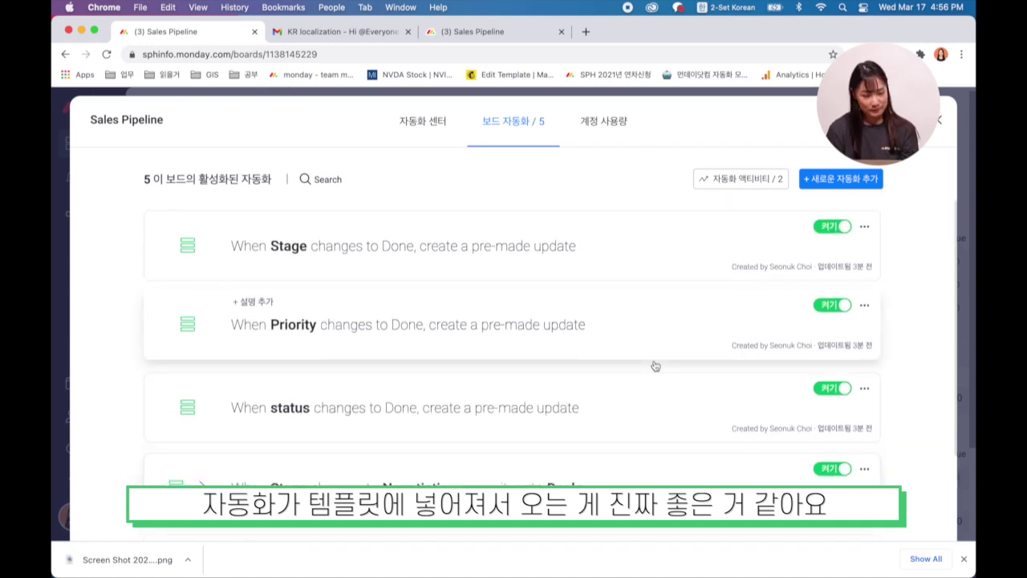
{"action": "left_click", "coordinate": [939, 127]}
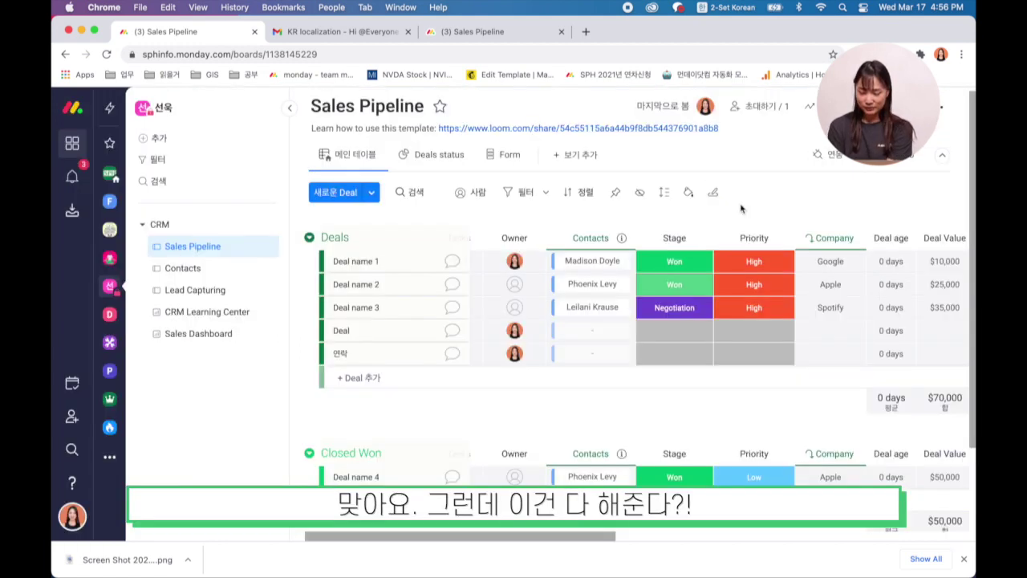
Step: View the Lead Capturing board and browse the CRM Learning Center's steps to success, essentials videos and articles
{"action": "left_click", "coordinate": [223, 294]}
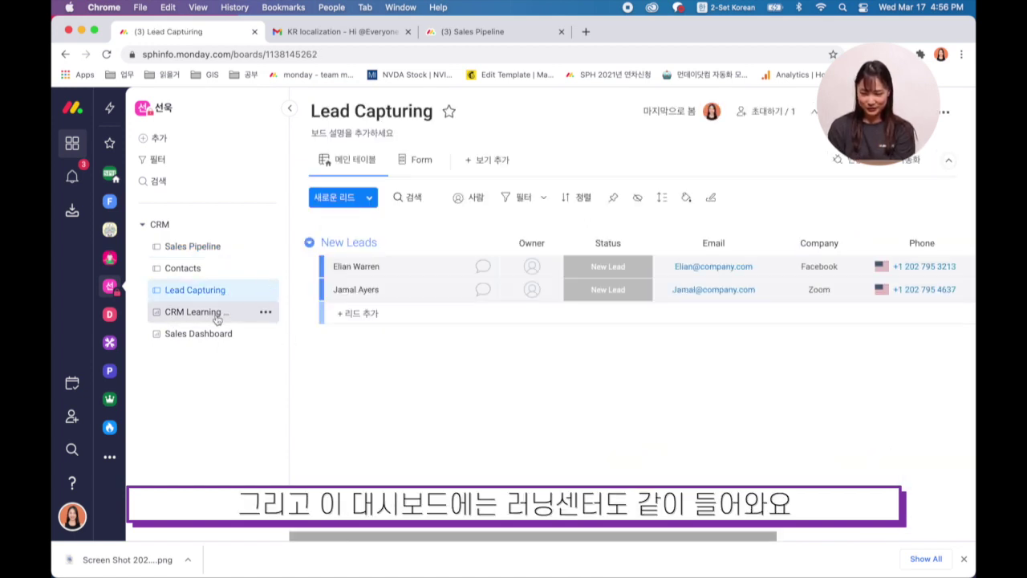
{"action": "left_click", "coordinate": [220, 319]}
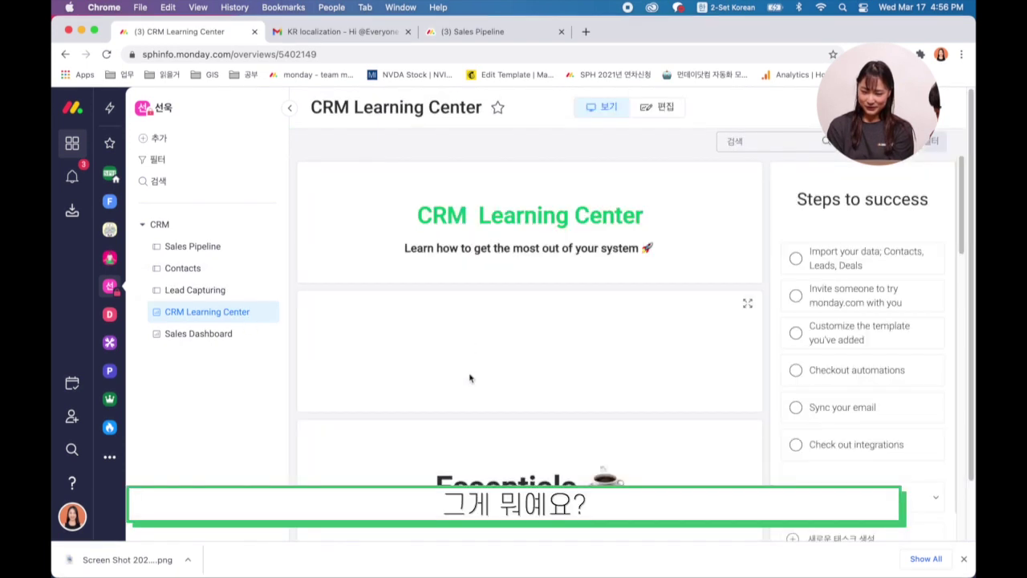
{"action": "scroll", "coordinate": [525, 394], "scroll_direction": "down", "scroll_amount": 2}
{"action": "scroll", "coordinate": [607, 422], "scroll_direction": "up", "scroll_amount": 2}
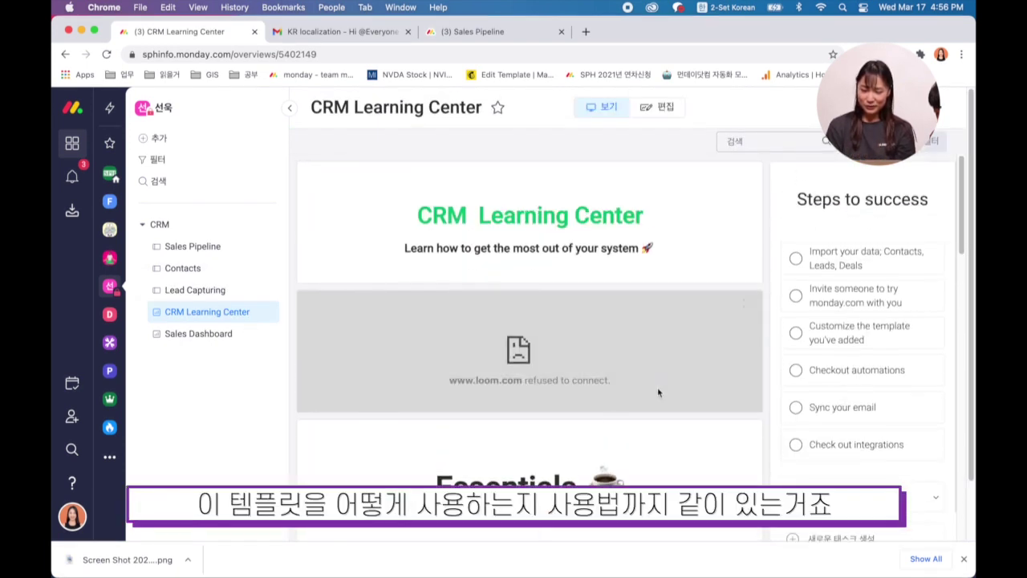
{"action": "scroll", "coordinate": [675, 382], "scroll_direction": "down", "scroll_amount": 5}
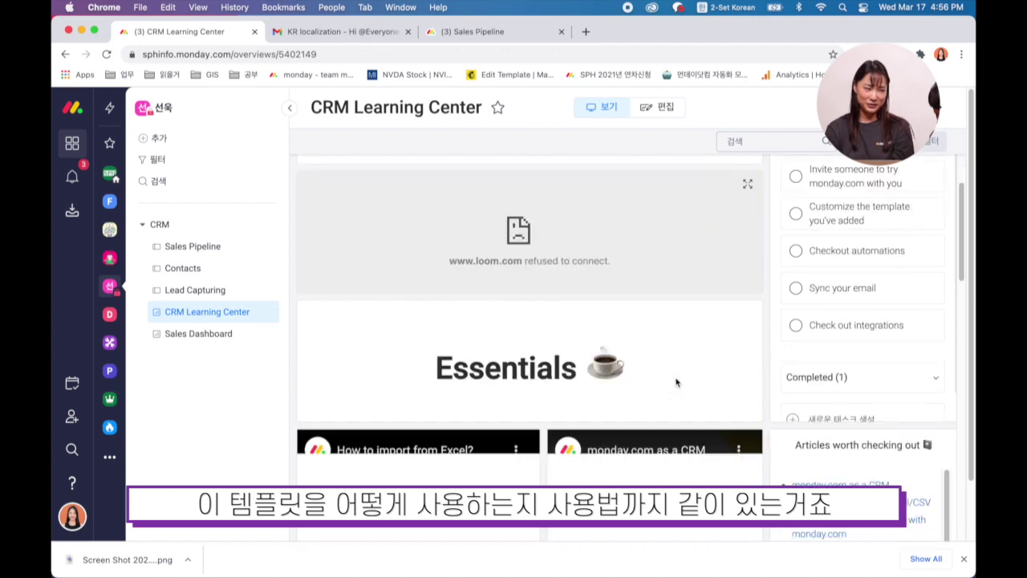
{"action": "scroll", "coordinate": [675, 382], "scroll_direction": "up", "scroll_amount": 5}
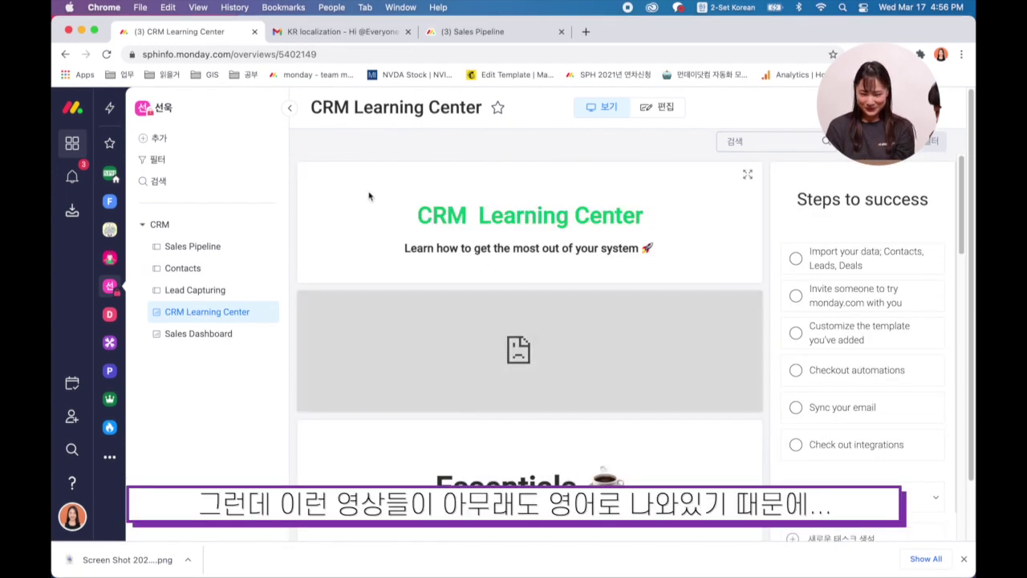
{"action": "scroll", "coordinate": [677, 357], "scroll_direction": "down", "scroll_amount": 8}
{"action": "scroll", "coordinate": [671, 360], "scroll_direction": "up", "scroll_amount": 2}
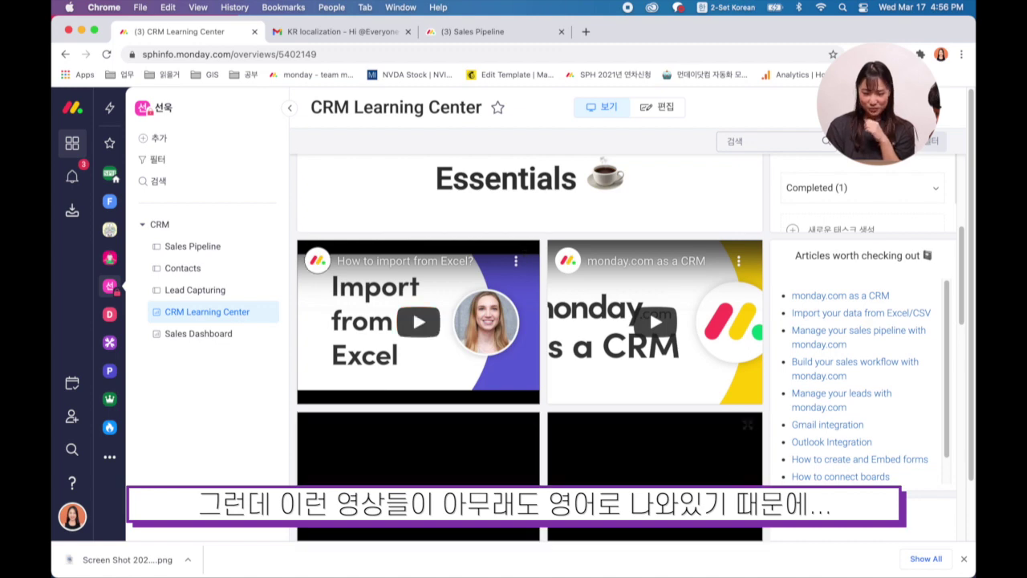
{"action": "scroll", "coordinate": [673, 459], "scroll_direction": "down", "scroll_amount": 3}
{"action": "scroll", "coordinate": [673, 459], "scroll_direction": "up", "scroll_amount": 9}
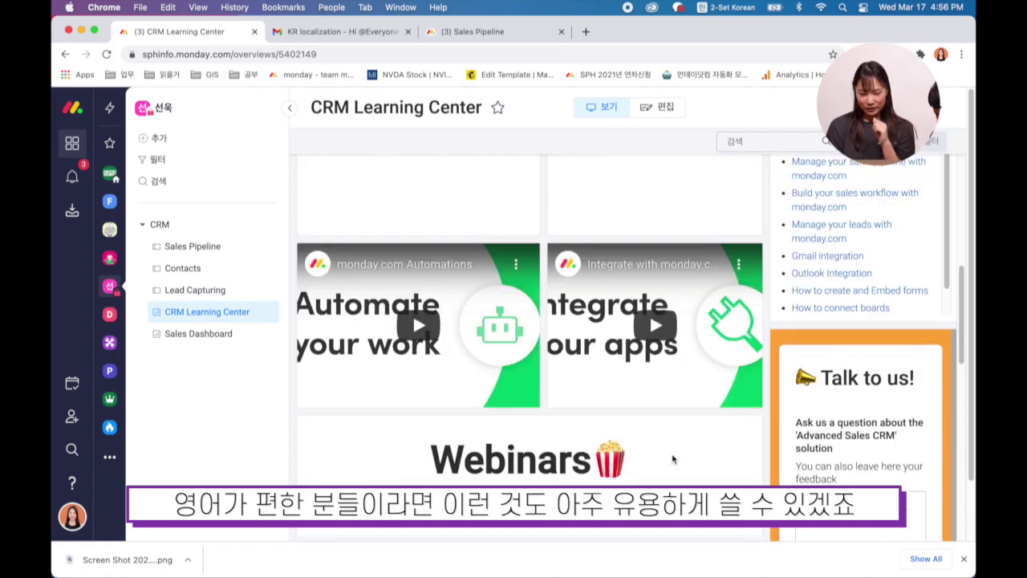
{"action": "scroll", "coordinate": [673, 459], "scroll_direction": "down", "scroll_amount": 8}
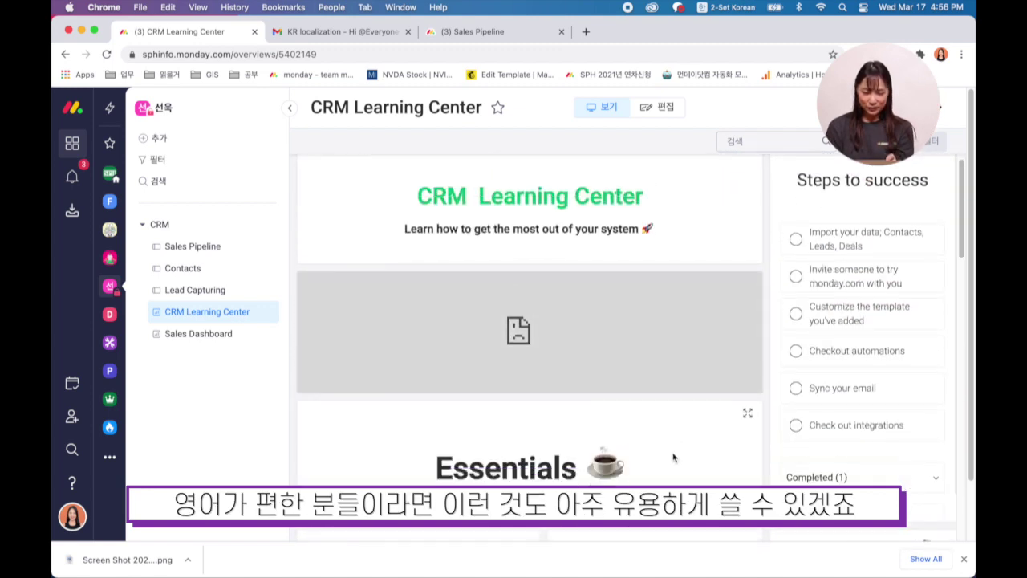
{"action": "scroll", "coordinate": [672, 455], "scroll_direction": "down", "scroll_amount": 2}
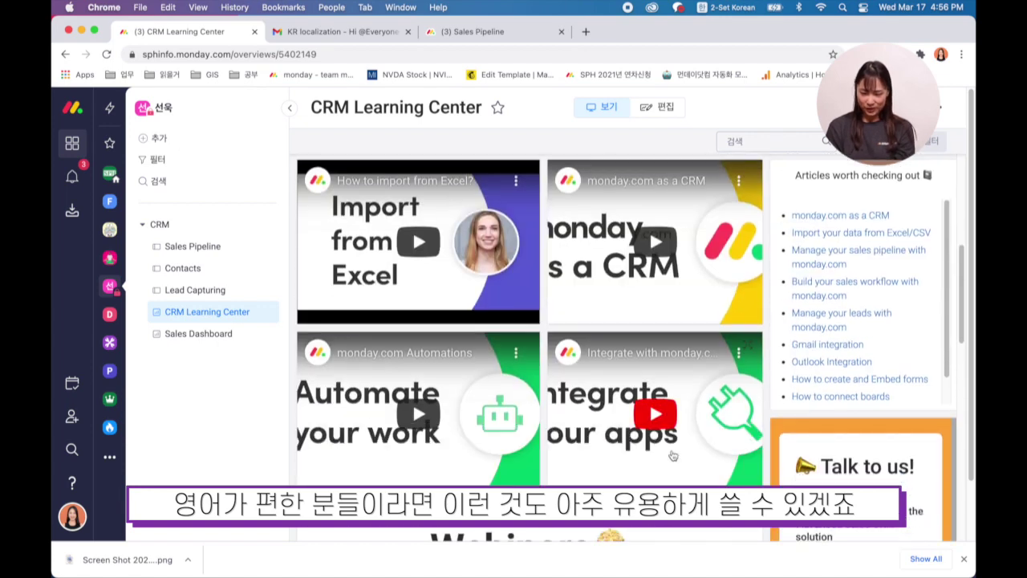
{"action": "scroll", "coordinate": [673, 455], "scroll_direction": "down", "scroll_amount": 10}
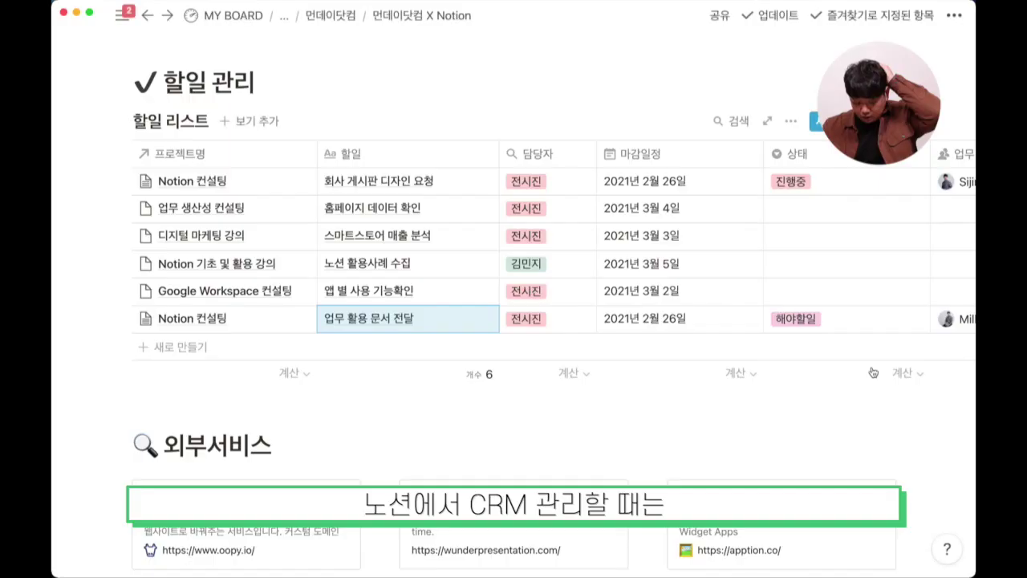
Step: In Notion, filter the CRM table's 진행중 view to records whose 계약 상태 equals 진행중
{"action": "scroll", "coordinate": [874, 372], "scroll_direction": "up", "scroll_amount": 5}
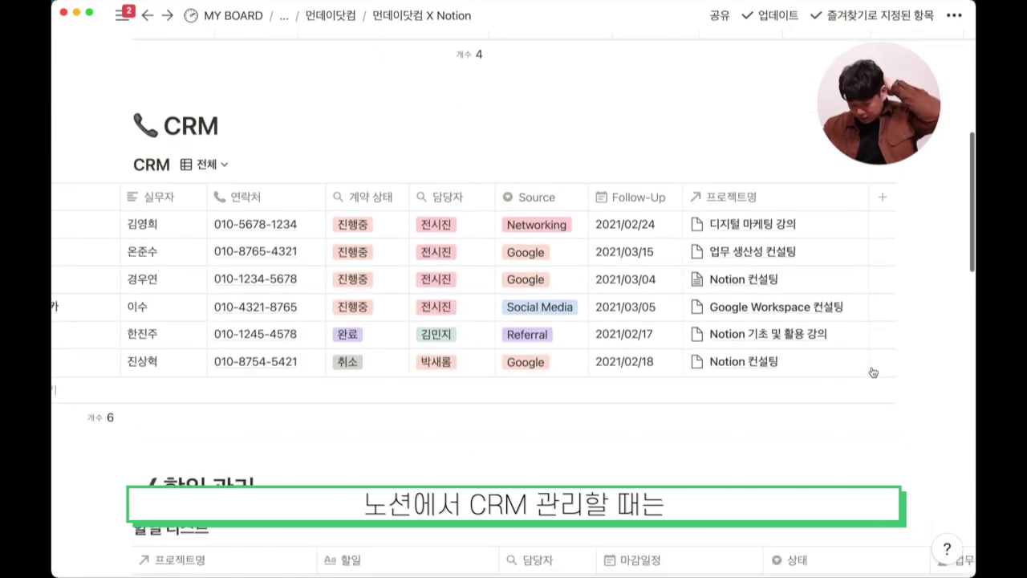
{"action": "scroll", "coordinate": [873, 372], "scroll_direction": "left", "scroll_amount": 5}
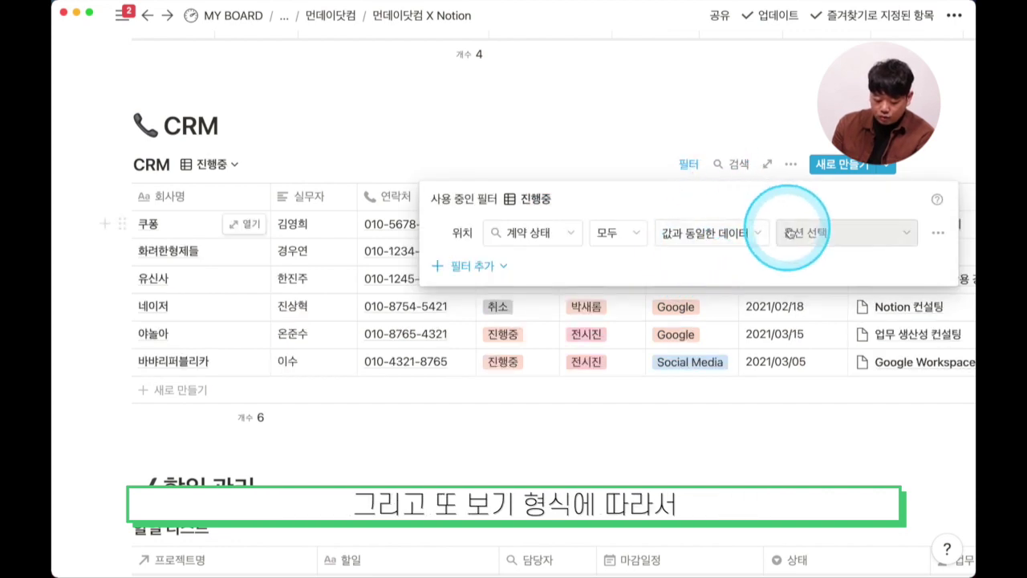
{"action": "left_click", "coordinate": [795, 232]}
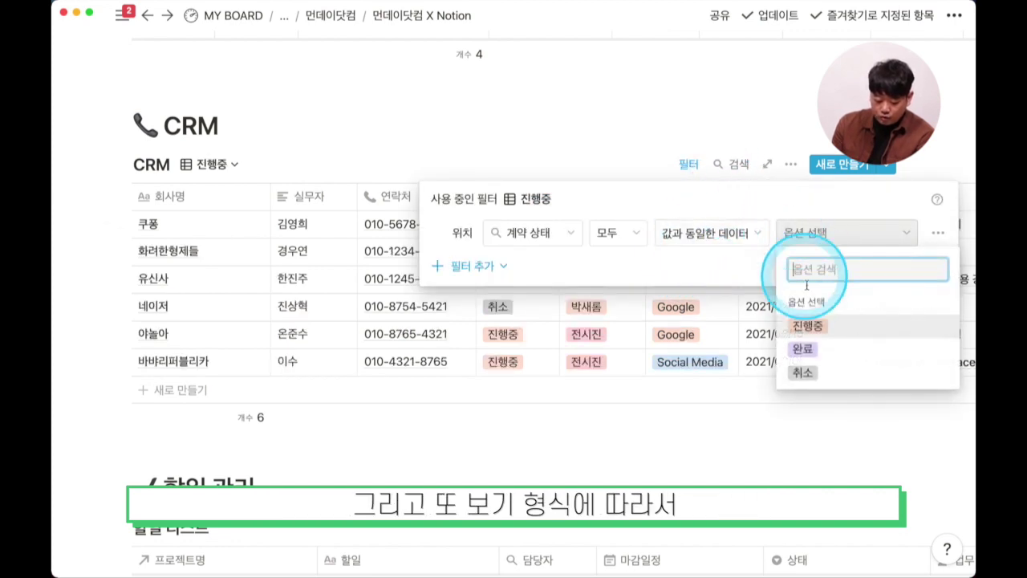
{"action": "left_click", "coordinate": [808, 326]}
{"action": "left_click", "coordinate": [378, 310]}
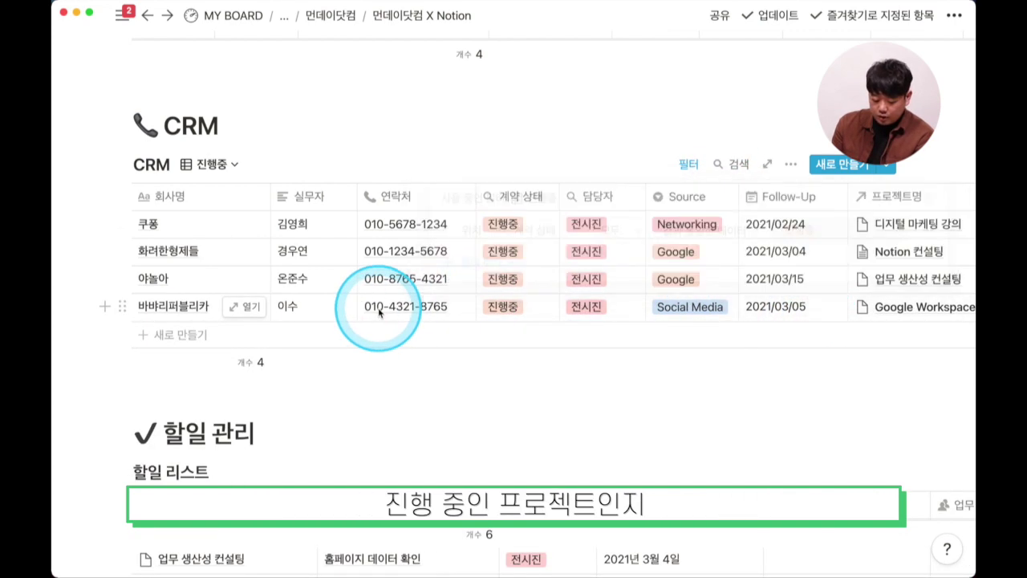
Step: Switch the CRM table to the 체결률 > 50% view, look at the 성공 view, and set it to the 전체 view
{"action": "left_click", "coordinate": [216, 167]}
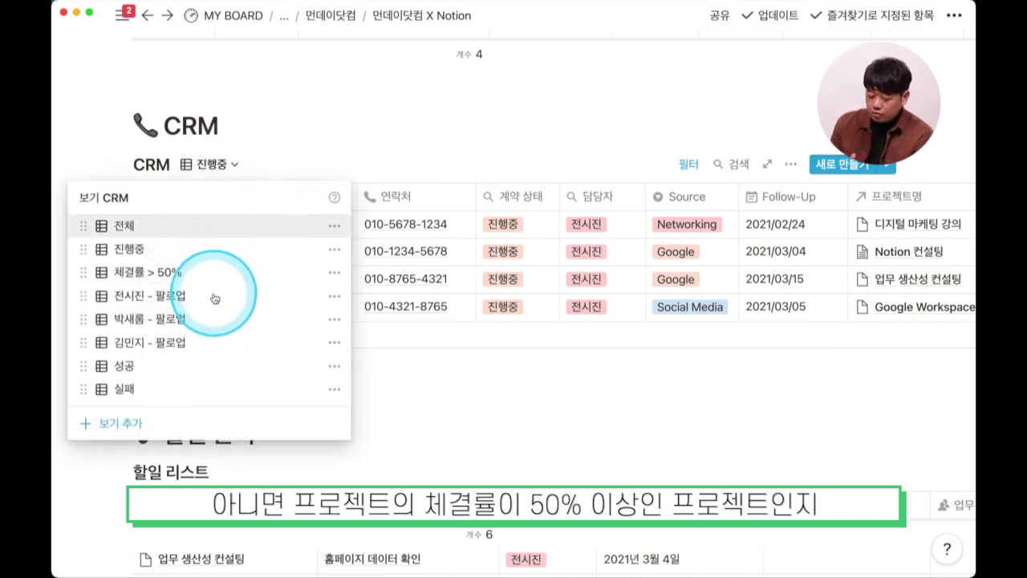
{"action": "left_click", "coordinate": [213, 271]}
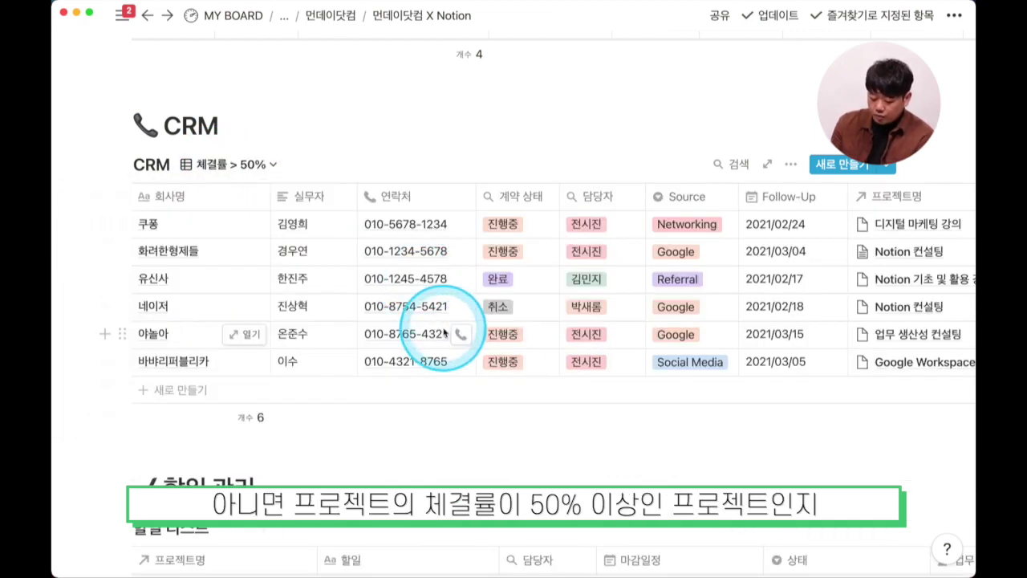
{"action": "left_click", "coordinate": [224, 165]}
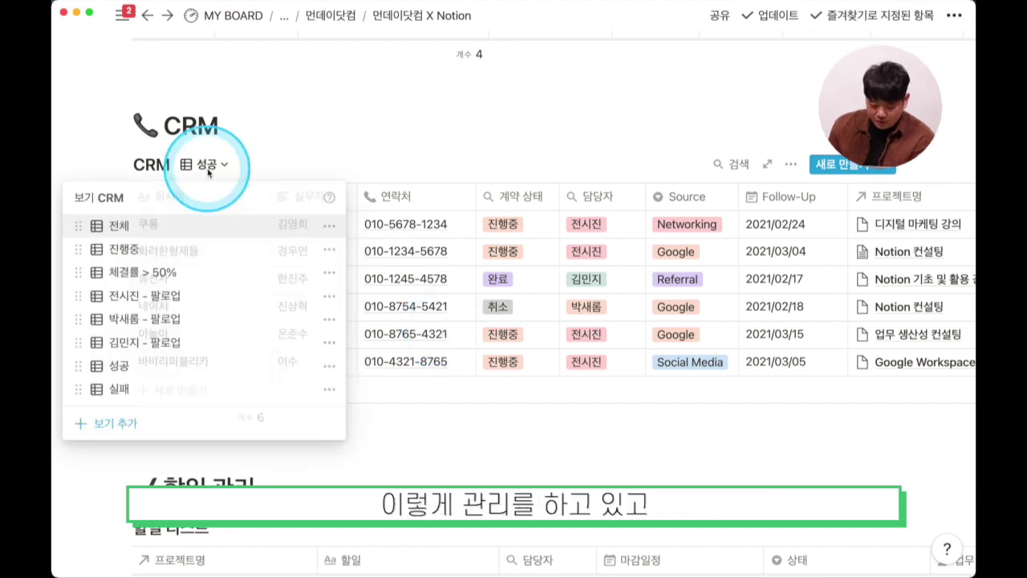
{"action": "left_click", "coordinate": [203, 232]}
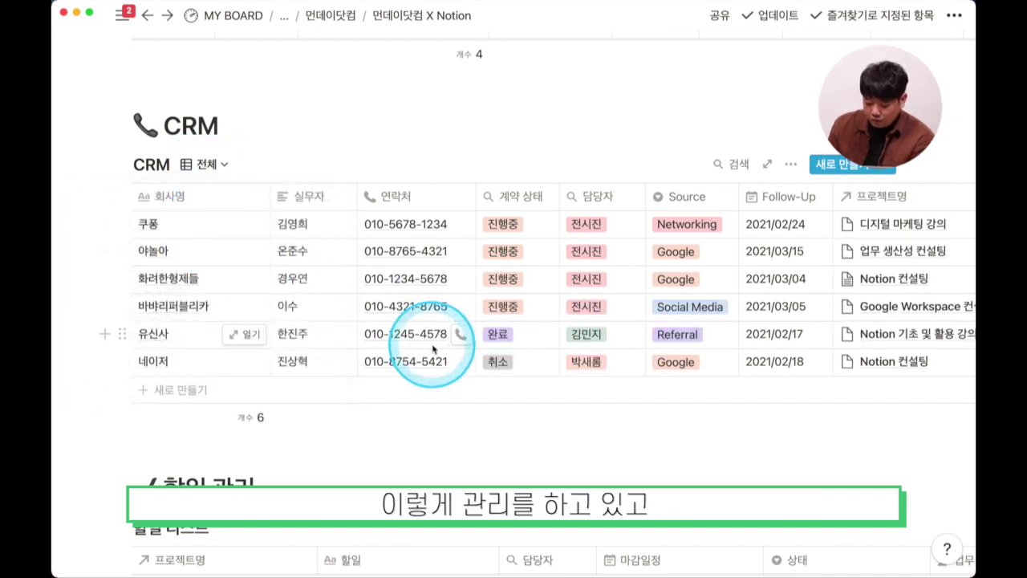
Step: Examine the 프로젝트명 relation in the CRM table and the linked project's progress, amount and remaining time for company 화려한형제들
{"action": "scroll", "coordinate": [437, 344], "scroll_direction": "up", "scroll_amount": 1}
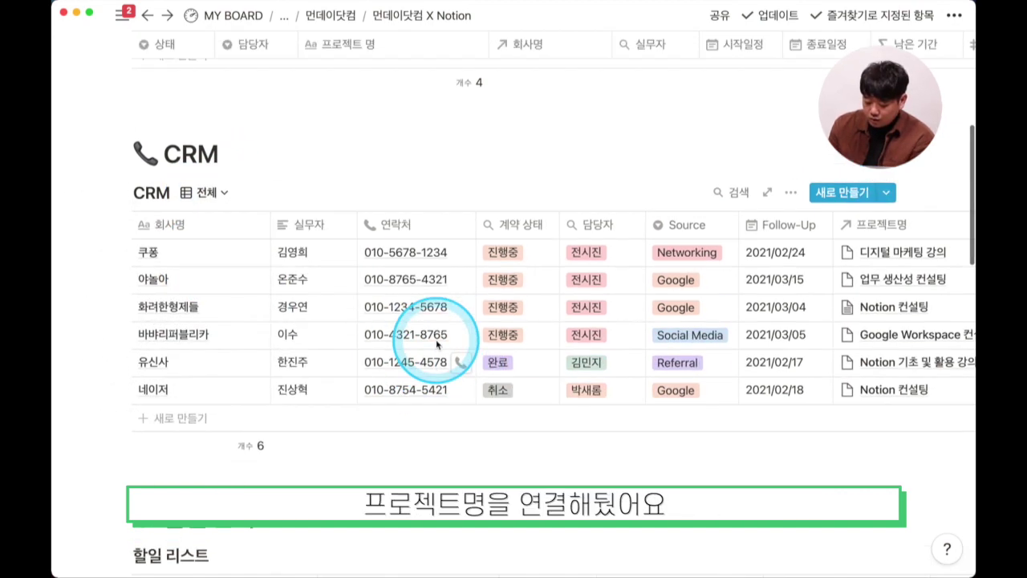
{"action": "scroll", "coordinate": [438, 343], "scroll_direction": "right", "scroll_amount": 3}
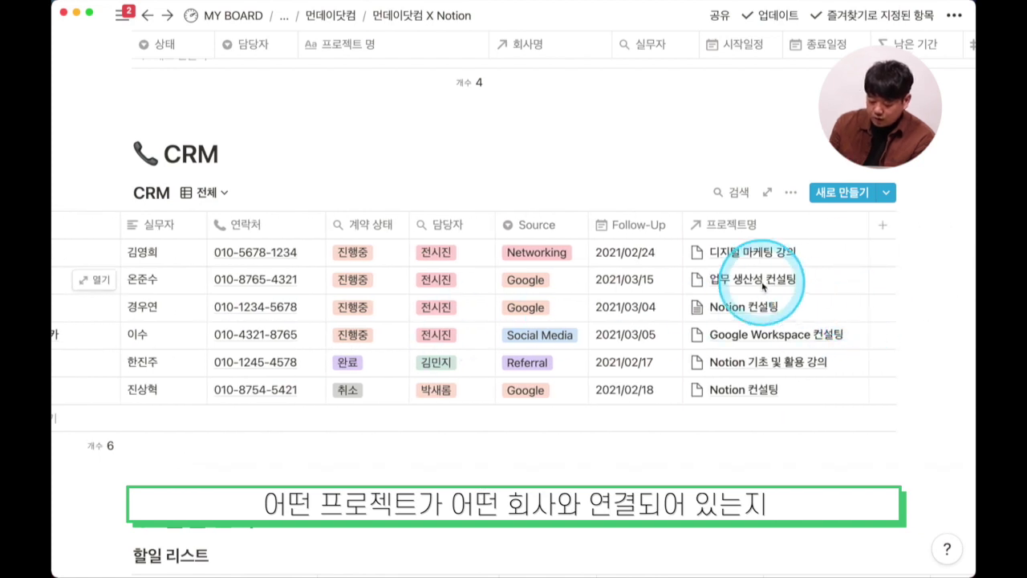
{"action": "scroll", "coordinate": [771, 264], "scroll_direction": "left", "scroll_amount": 3}
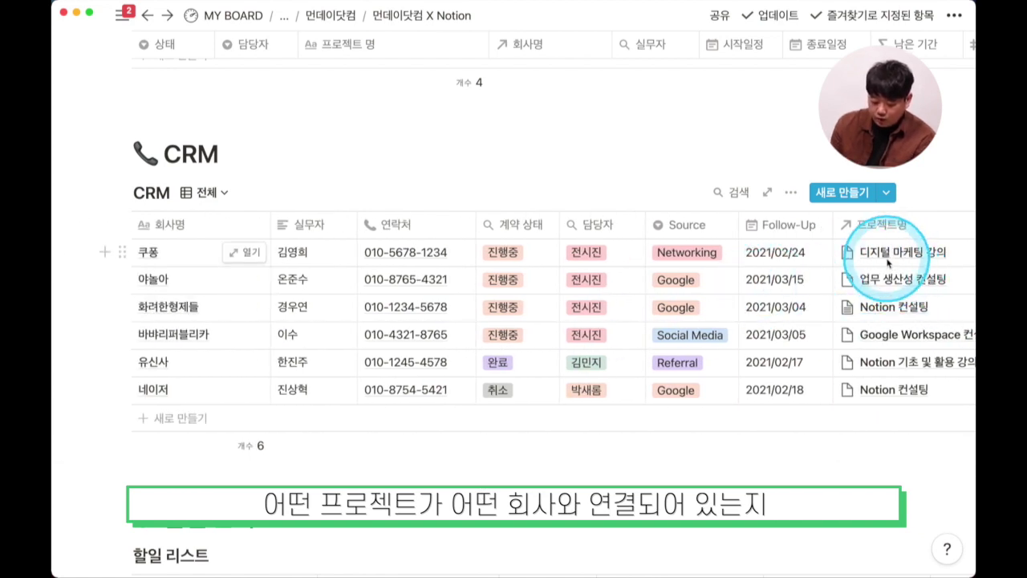
{"action": "mouse_move", "coordinate": [171, 282]}
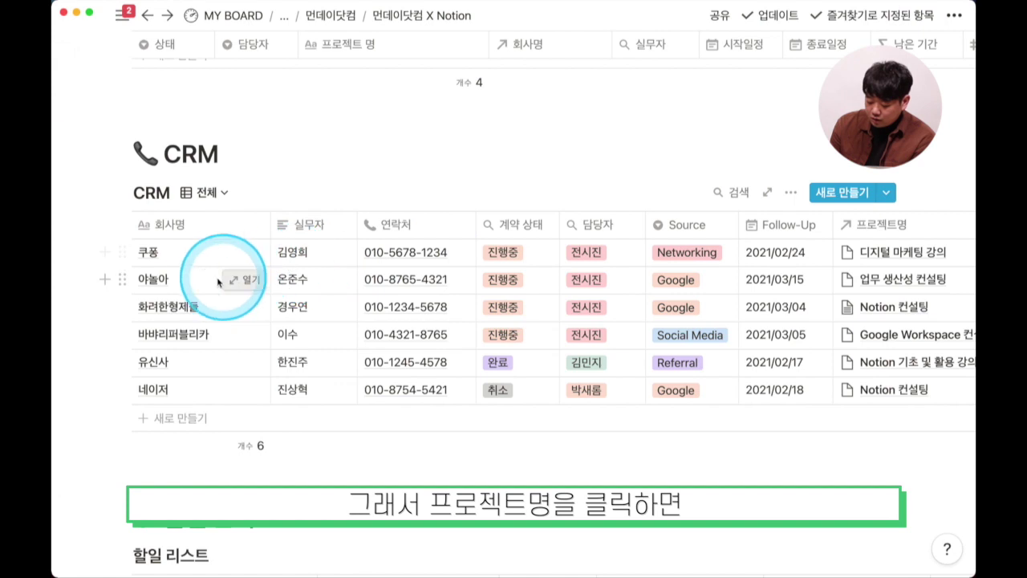
{"action": "left_click", "coordinate": [876, 306]}
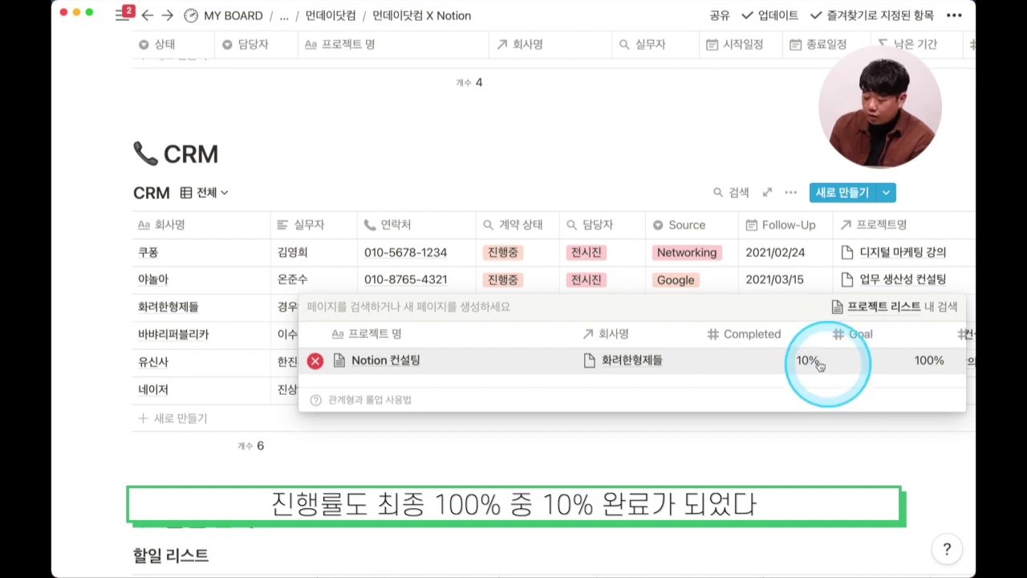
{"action": "scroll", "coordinate": [776, 358], "scroll_direction": "right", "scroll_amount": 5}
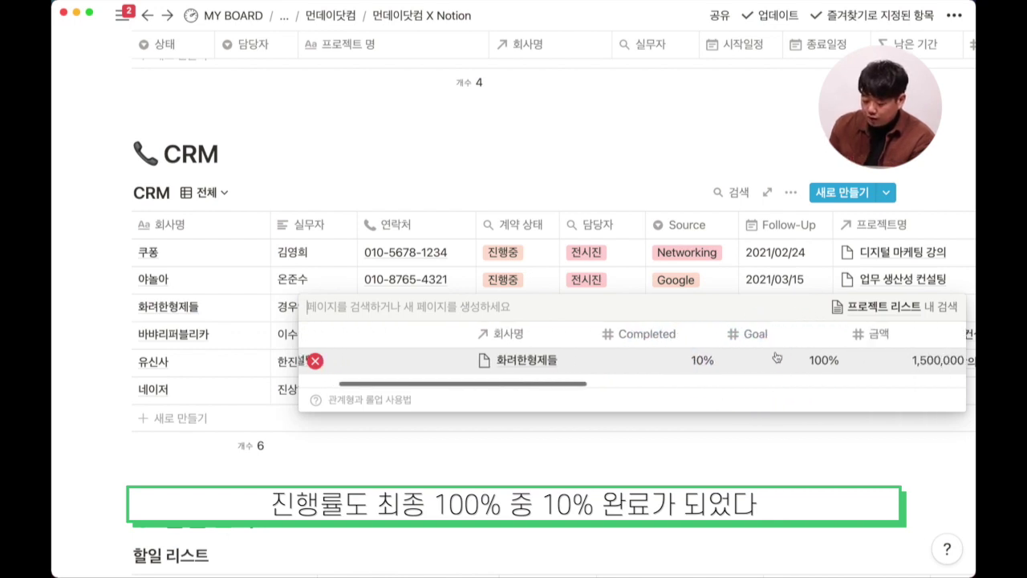
{"action": "scroll", "coordinate": [776, 358], "scroll_direction": "right", "scroll_amount": 4}
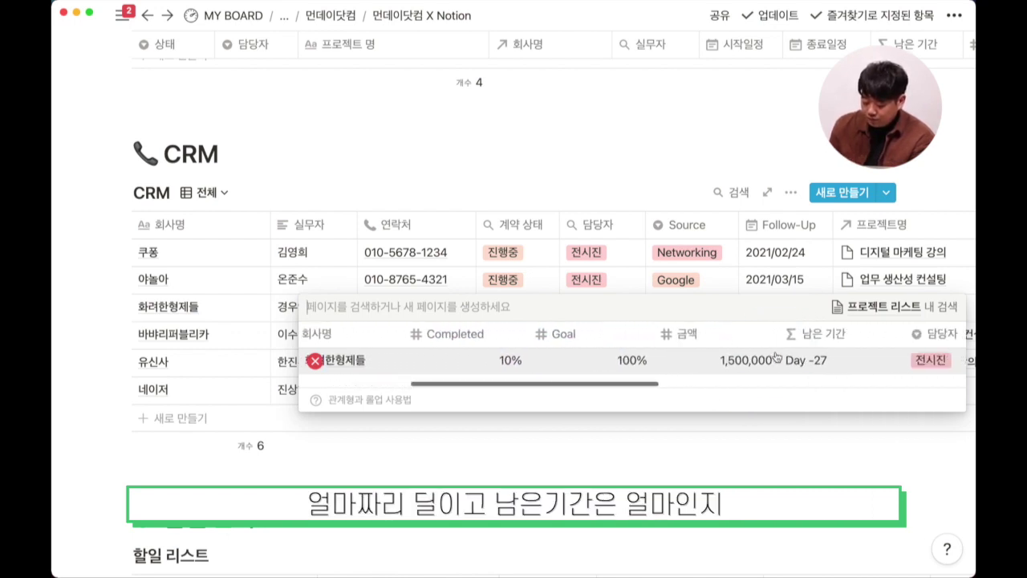
{"action": "scroll", "coordinate": [721, 357], "scroll_direction": "right", "scroll_amount": 3}
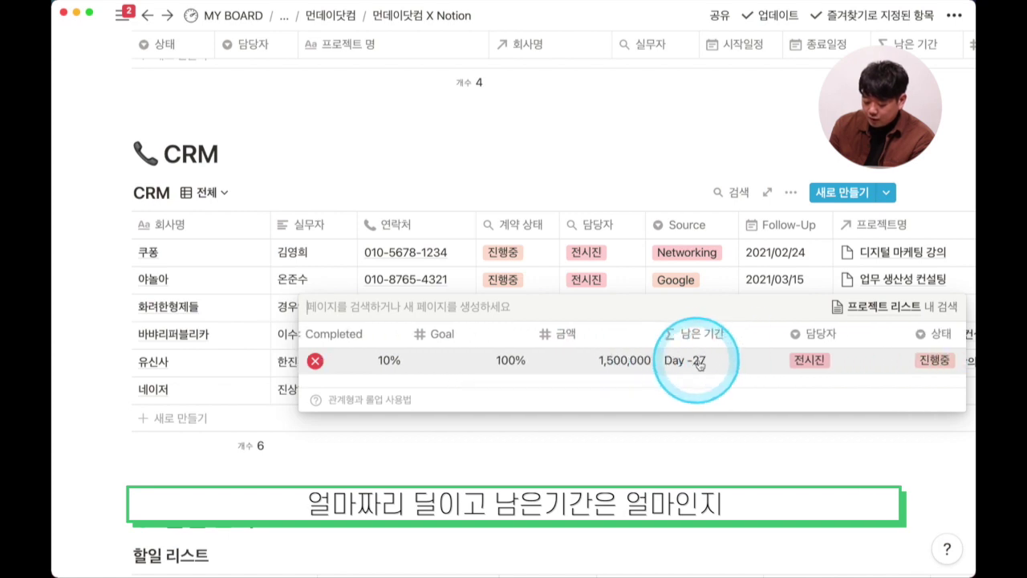
{"action": "scroll", "coordinate": [709, 362], "scroll_direction": "left", "scroll_amount": 10}
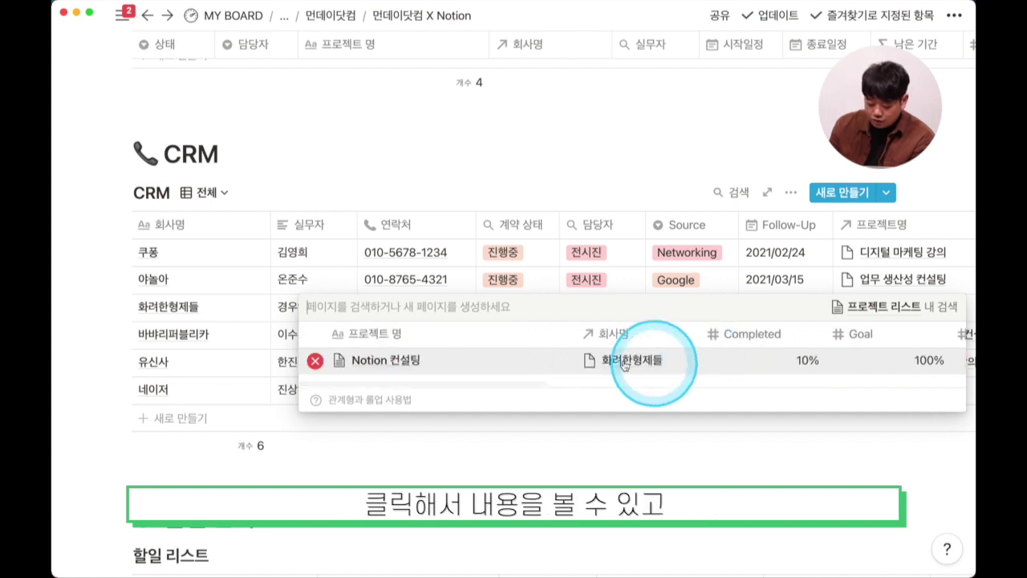
Step: Open the linked Notion 컨설팅 project page, review its properties, 할일 리스트 and CRM sections, and close it
{"action": "left_click", "coordinate": [395, 363]}
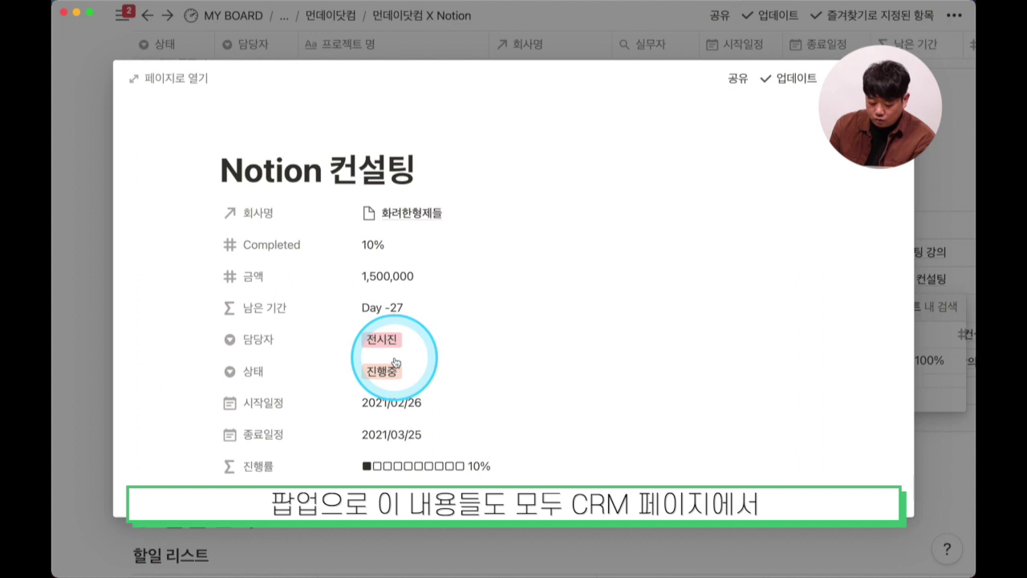
{"action": "scroll", "coordinate": [395, 363], "scroll_direction": "down", "scroll_amount": 10}
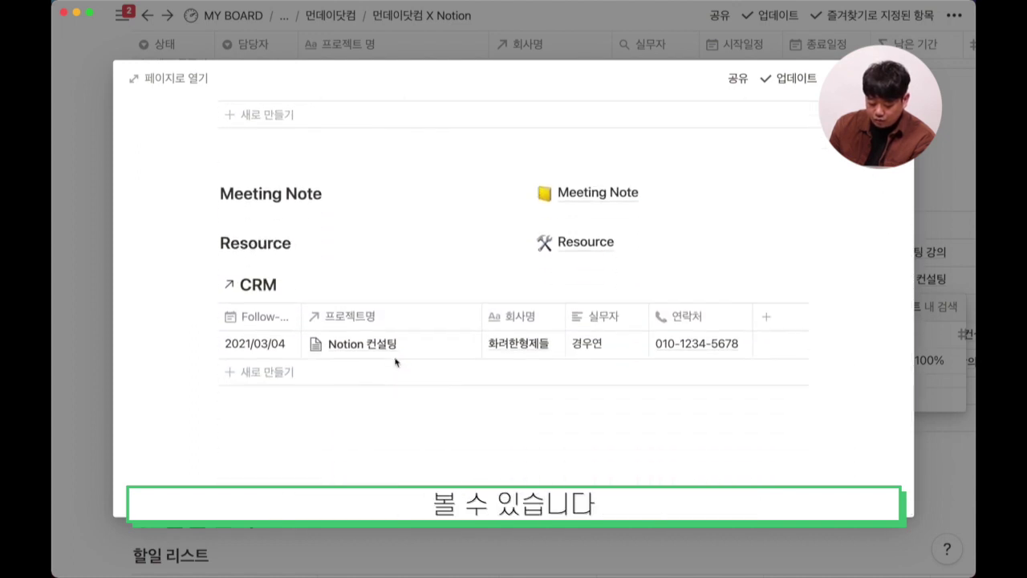
{"action": "scroll", "coordinate": [395, 363], "scroll_direction": "up", "scroll_amount": 4}
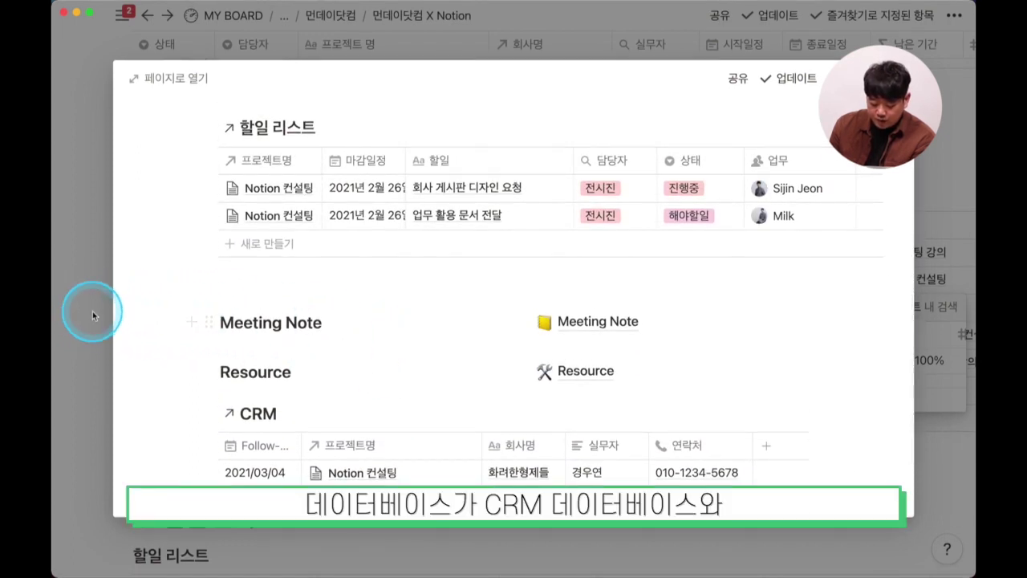
{"action": "left_click", "coordinate": [93, 314]}
{"action": "left_click", "coordinate": [213, 293]}
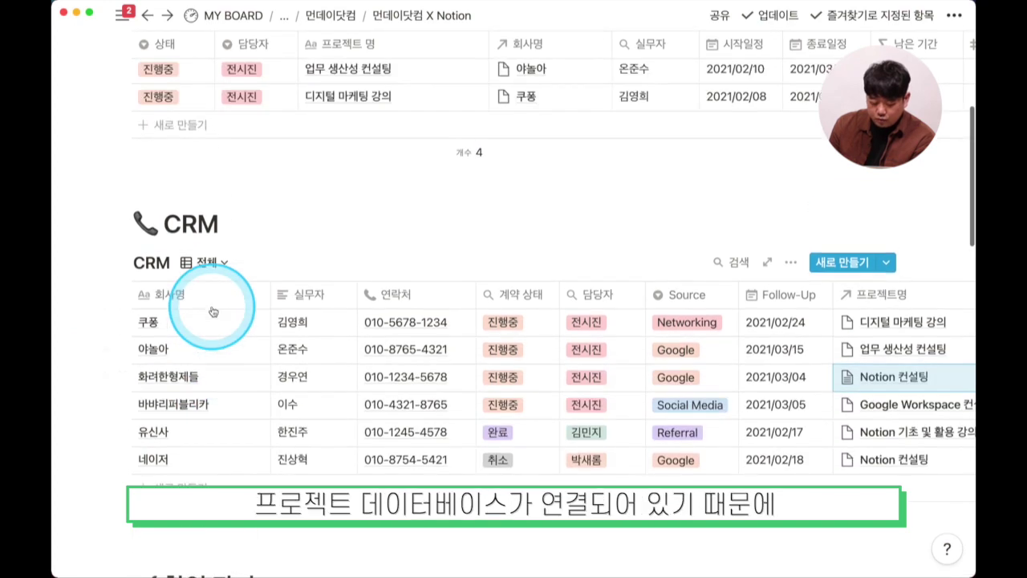
Step: Inspect the company record linked to the Notion 컨설팅 project in 프로젝트 리스트, close it, and return to the CRM table
{"action": "scroll", "coordinate": [214, 312], "scroll_direction": "up", "scroll_amount": 4}
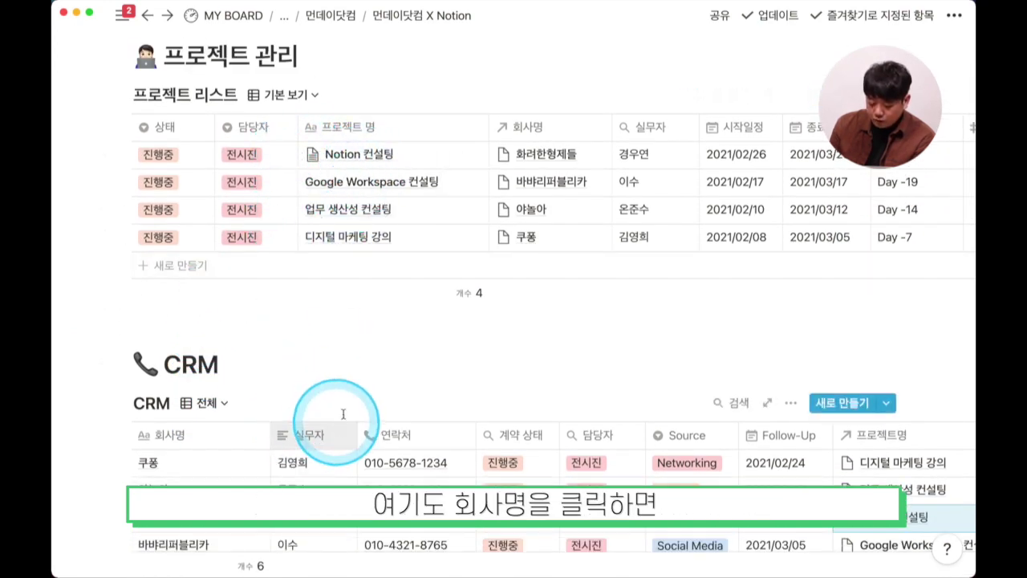
{"action": "left_click", "coordinate": [538, 155]}
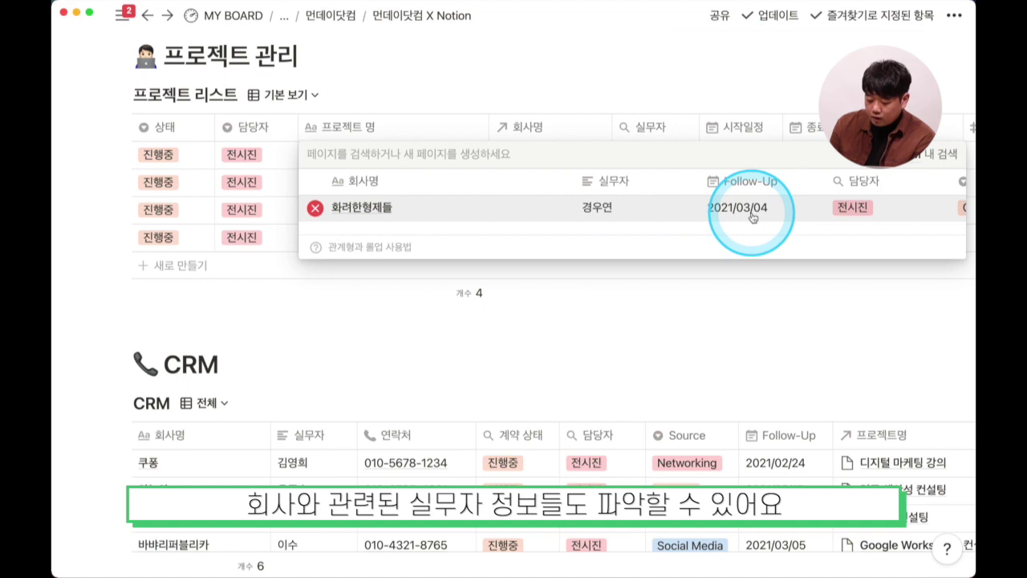
{"action": "left_click", "coordinate": [489, 355]}
{"action": "scroll", "coordinate": [481, 367], "scroll_direction": "down", "scroll_amount": 3}
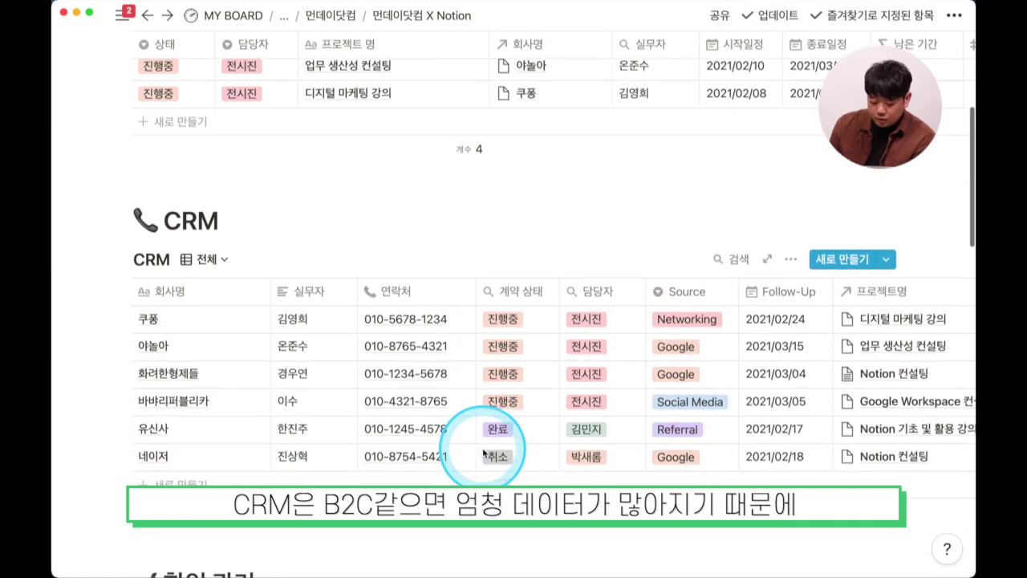
{"action": "scroll", "coordinate": [484, 454], "scroll_direction": "down", "scroll_amount": 2}
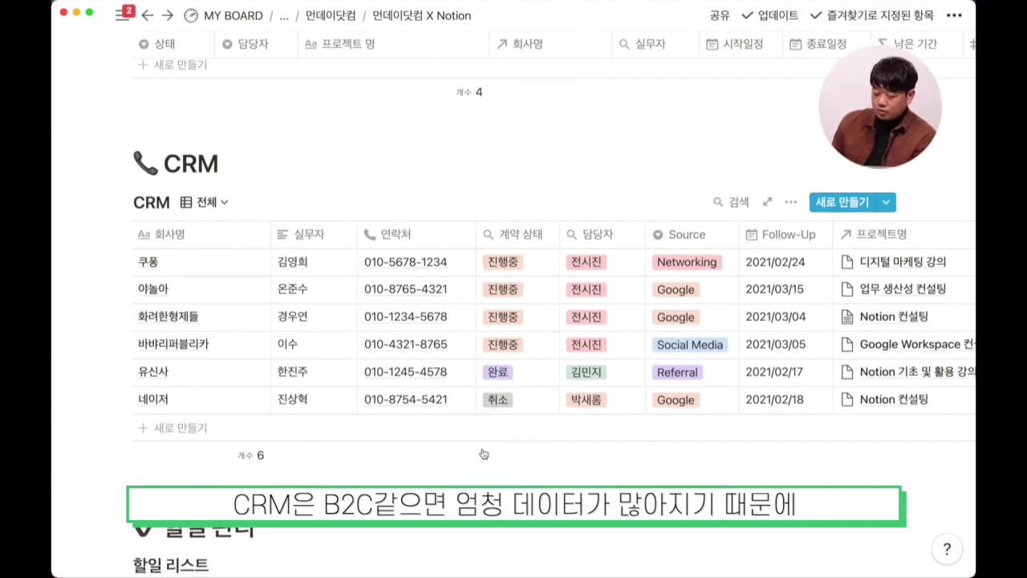